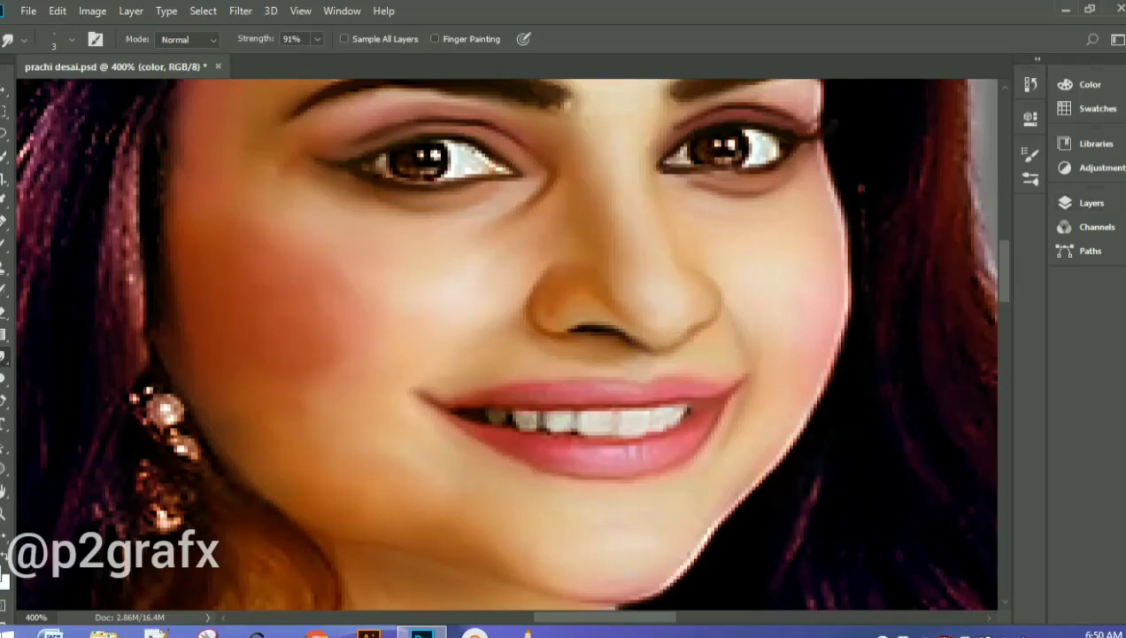
Give the Smudge tool a Soft Round brush at 100% strength, zoomed to 500%
left_click(72, 39)
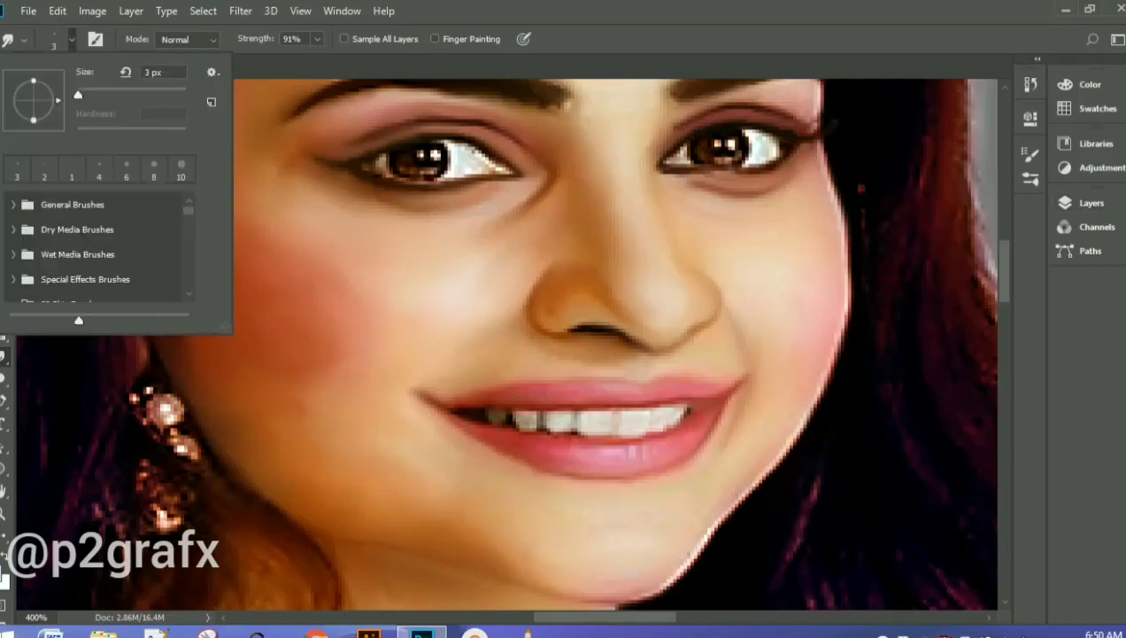
left_click(72, 205)
left_click(125, 221)
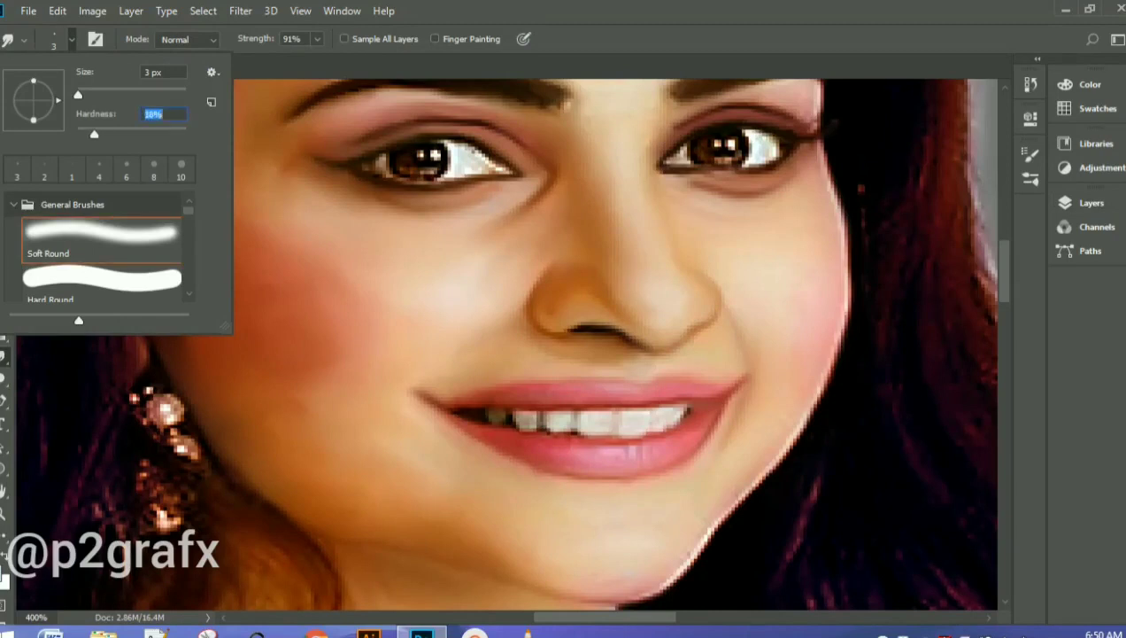
key("Return")
key("ctrl+plus")
key("0")
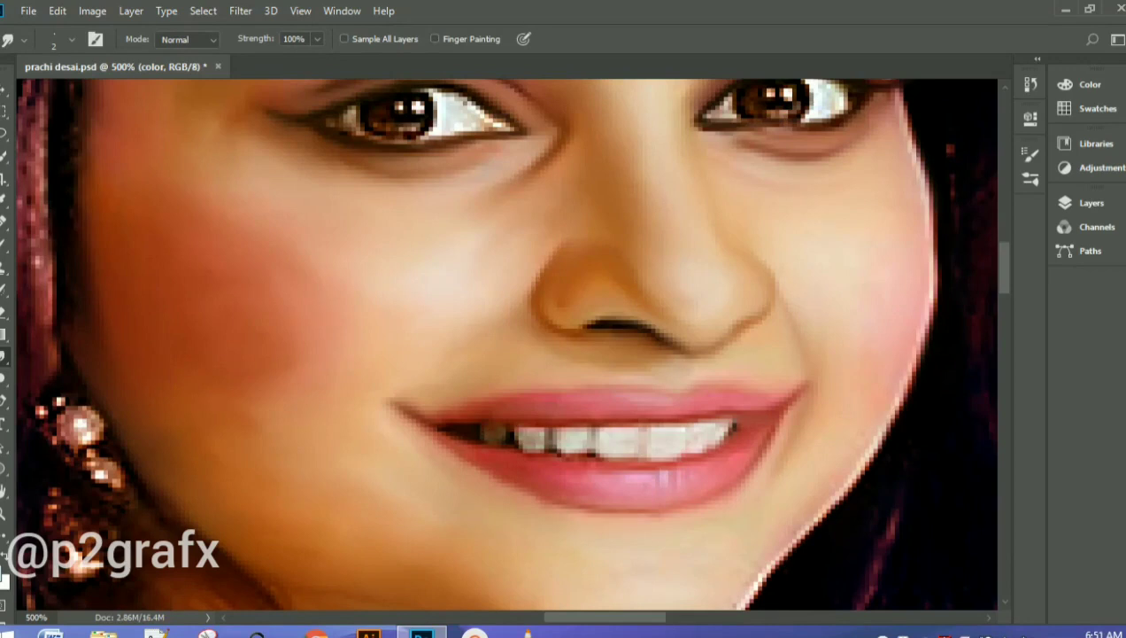
Smudge the dark gaps between the front teeth and on the right of the smile
left_click_drag(510, 440, 574, 450)
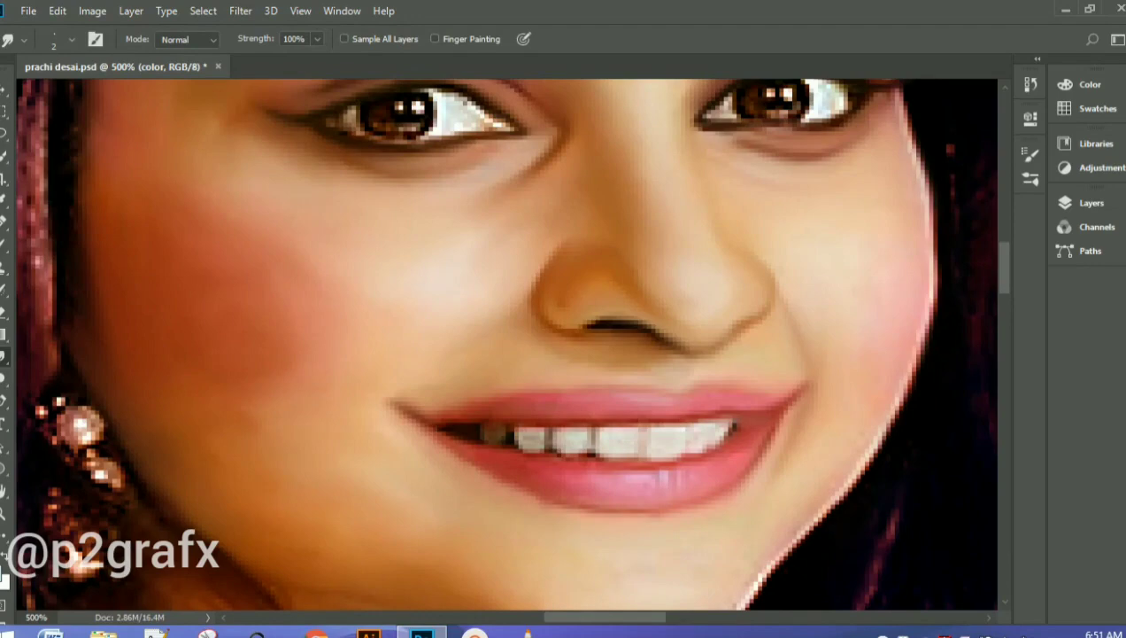
left_click_drag(592, 452, 614, 453)
scroll(505, 346, "up", 4)
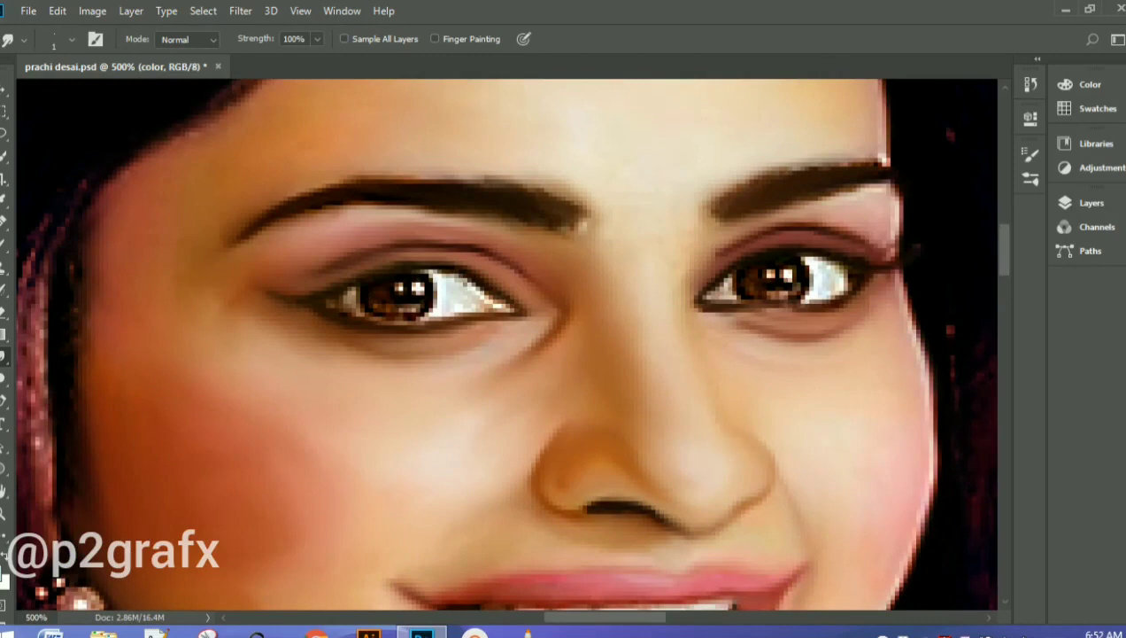
With the Brush tool active, add a new empty layer above the color layer
key("b")
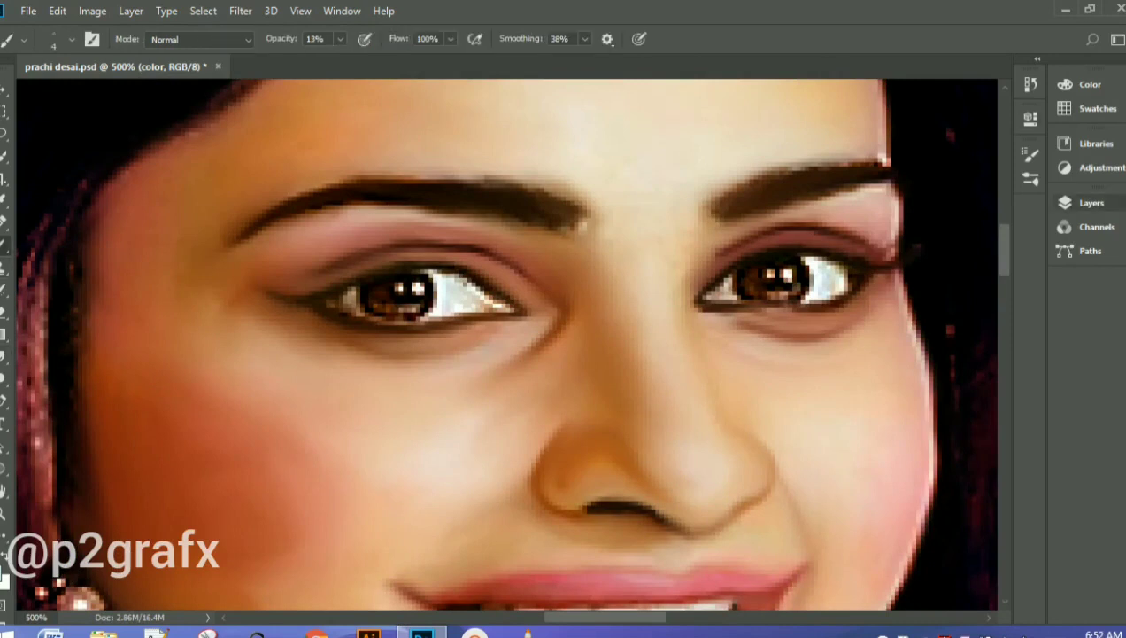
left_click(1091, 203)
left_click(996, 489)
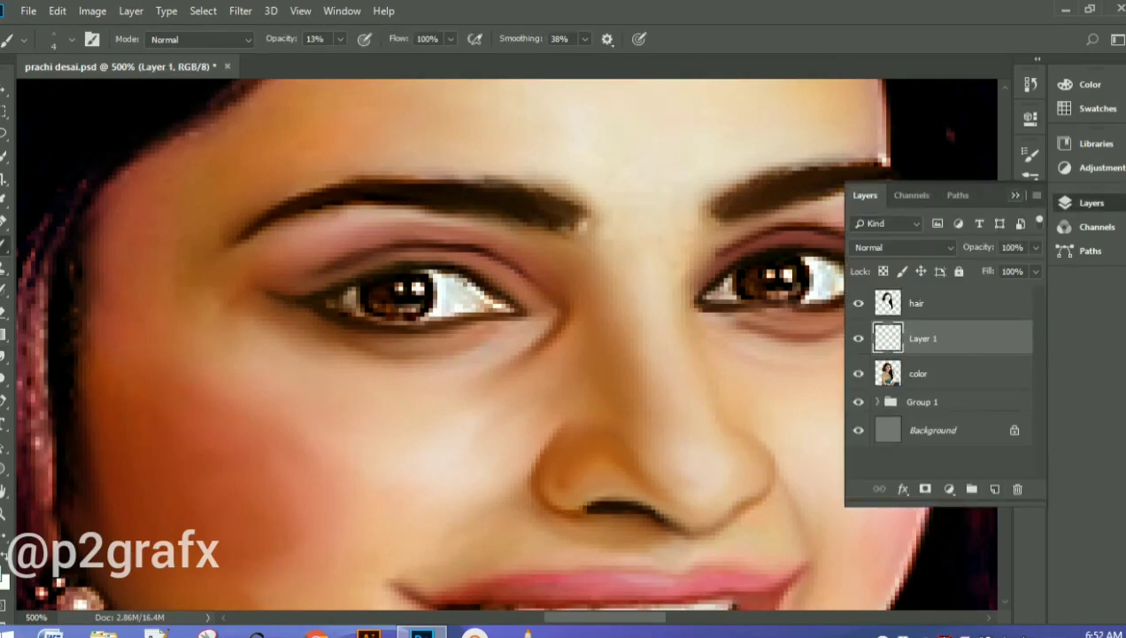
left_click(1016, 195)
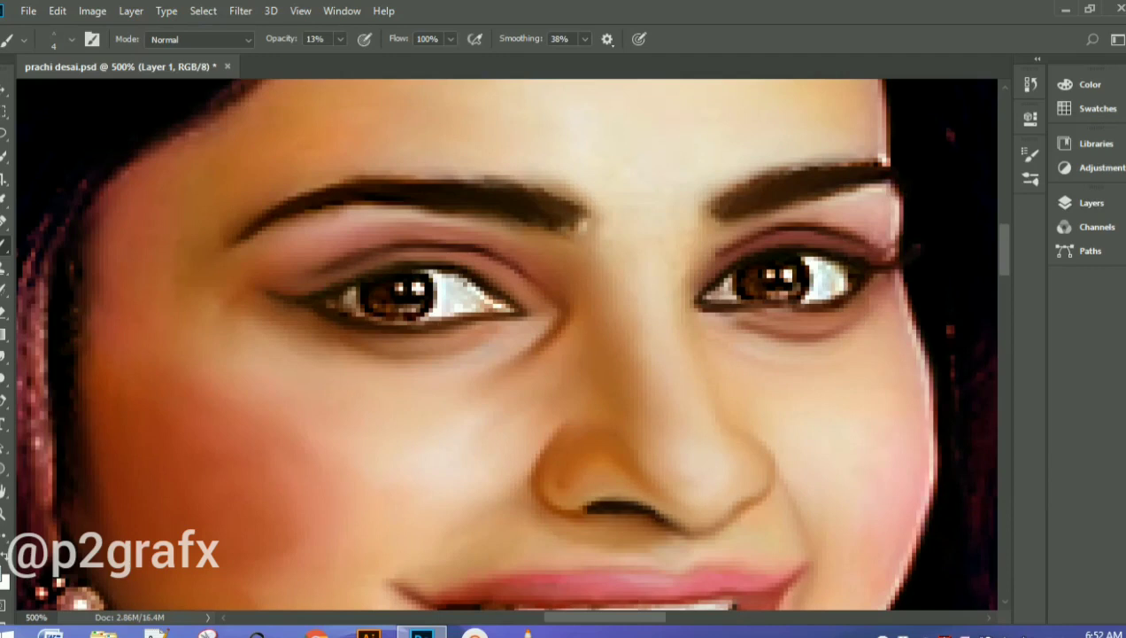
Choose the Soft Round brush and set brush opacity to 71%
left_click(71, 39)
scroll(102, 244, "up", 5)
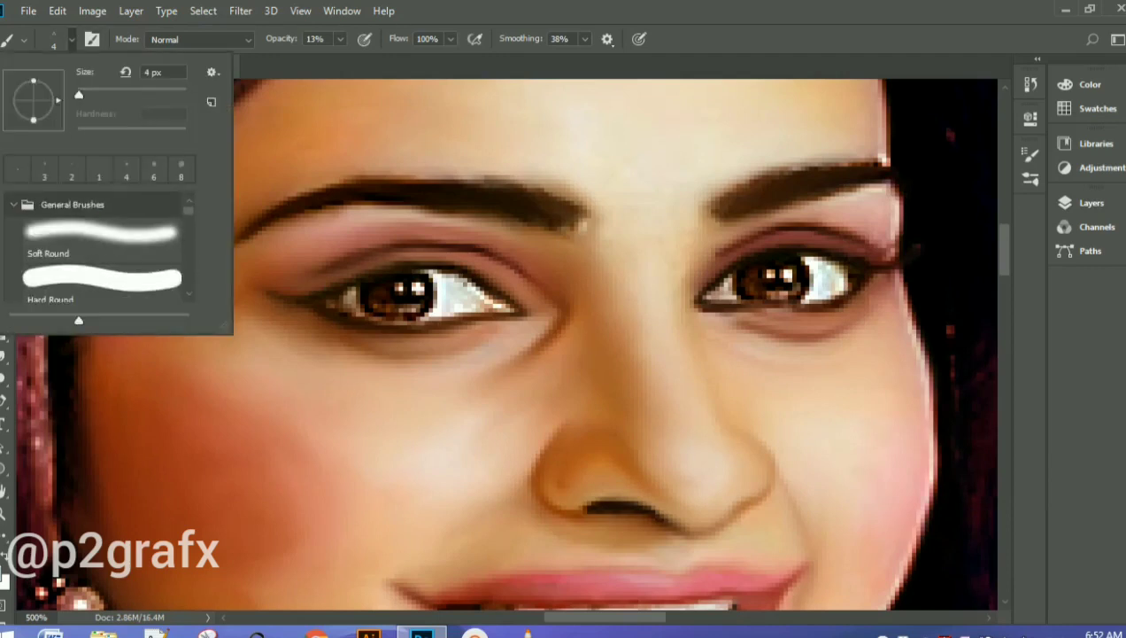
left_click(98, 237)
key("Return")
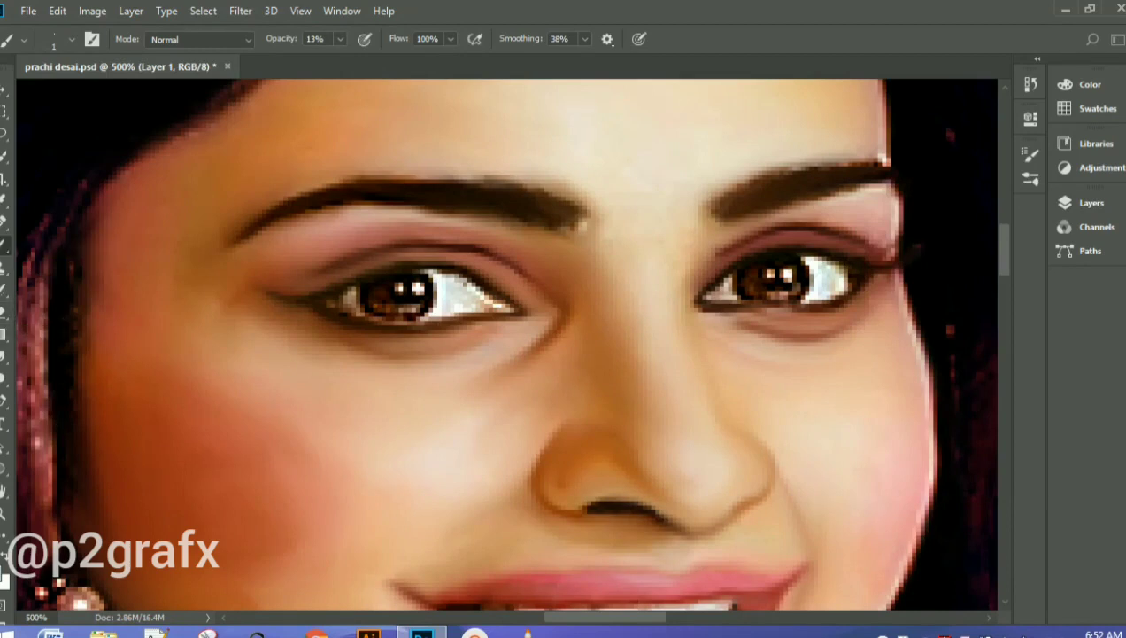
key("7")
key("1")
Paint a darker eyeliner tail and lower lash line on the left eye
left_click_drag(310, 297, 266, 292)
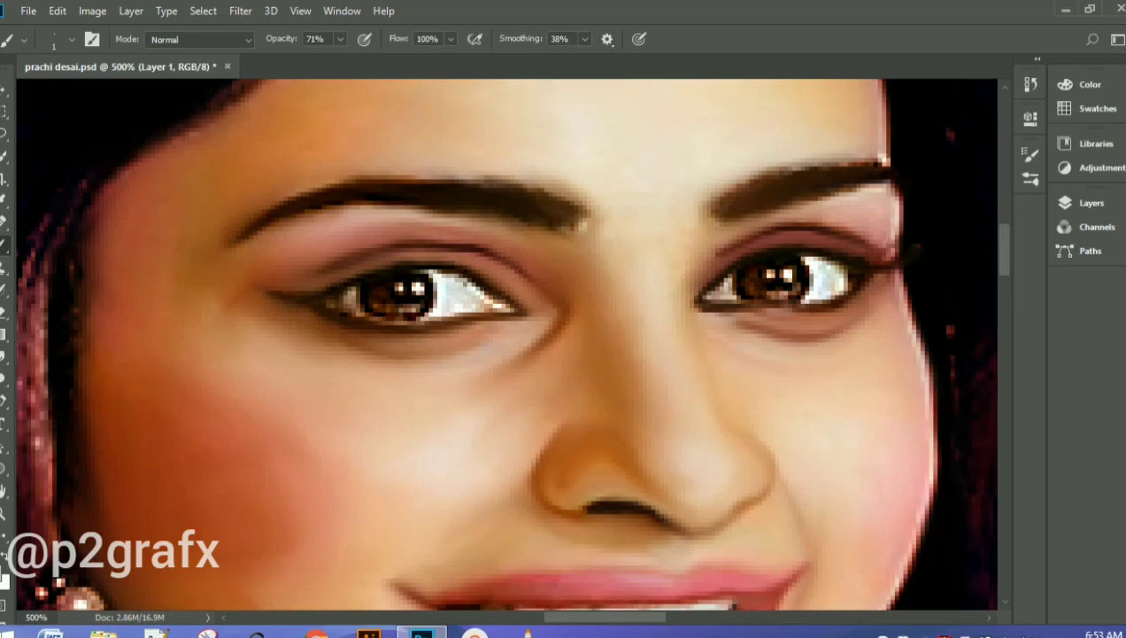
left_click_drag(297, 294, 271, 291)
left_click_drag(338, 310, 323, 304)
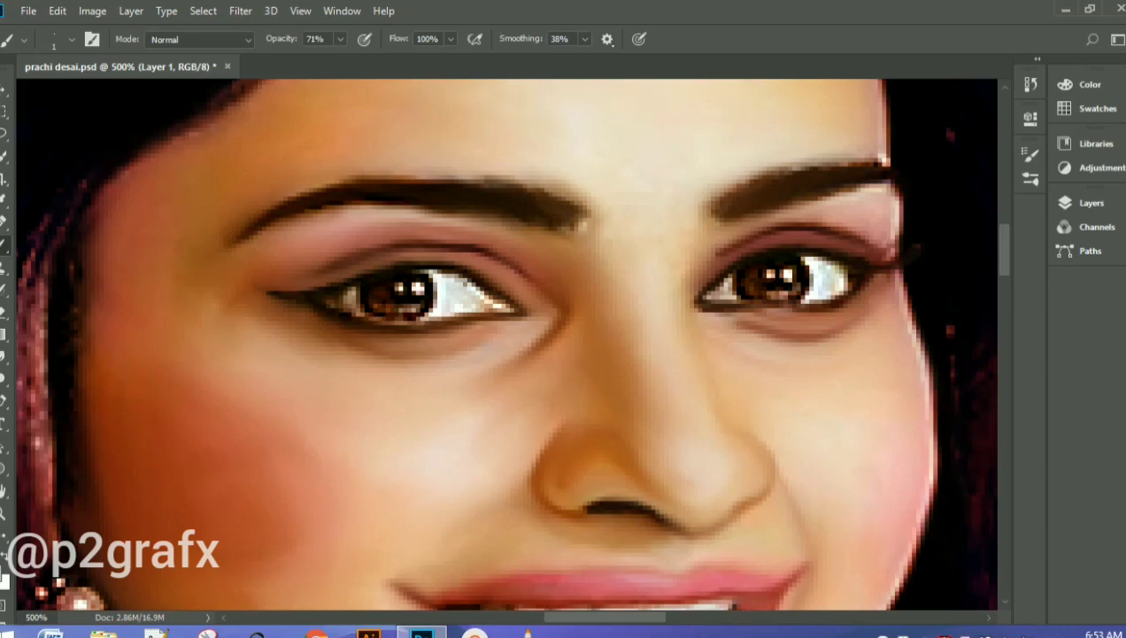
left_click_drag(391, 322, 361, 325)
mouse_move(432, 324)
left_mouse_down()
mouse_move(518, 314)
mouse_move(491, 278)
mouse_move(514, 306)
left_mouse_up()
Darken the right eye's upper edge and line its lower lid
scroll(865, 121, "right", 3)
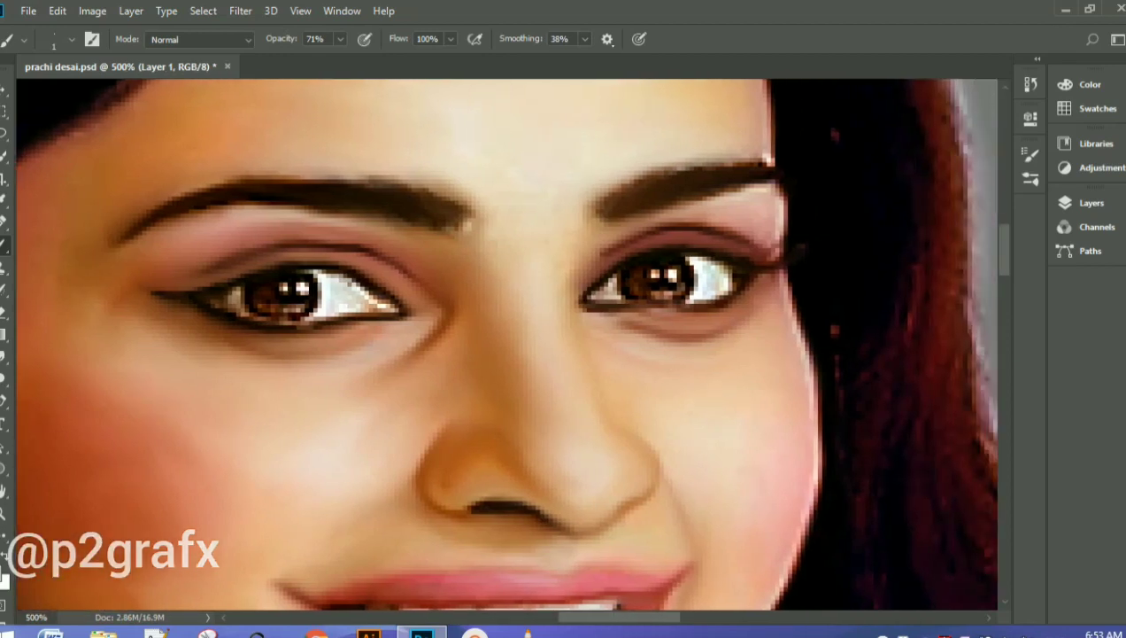
mouse_move(714, 256)
left_mouse_down()
mouse_move(700, 257)
mouse_move(699, 303)
mouse_move(676, 304)
left_mouse_up()
left_click_drag(581, 304, 633, 301)
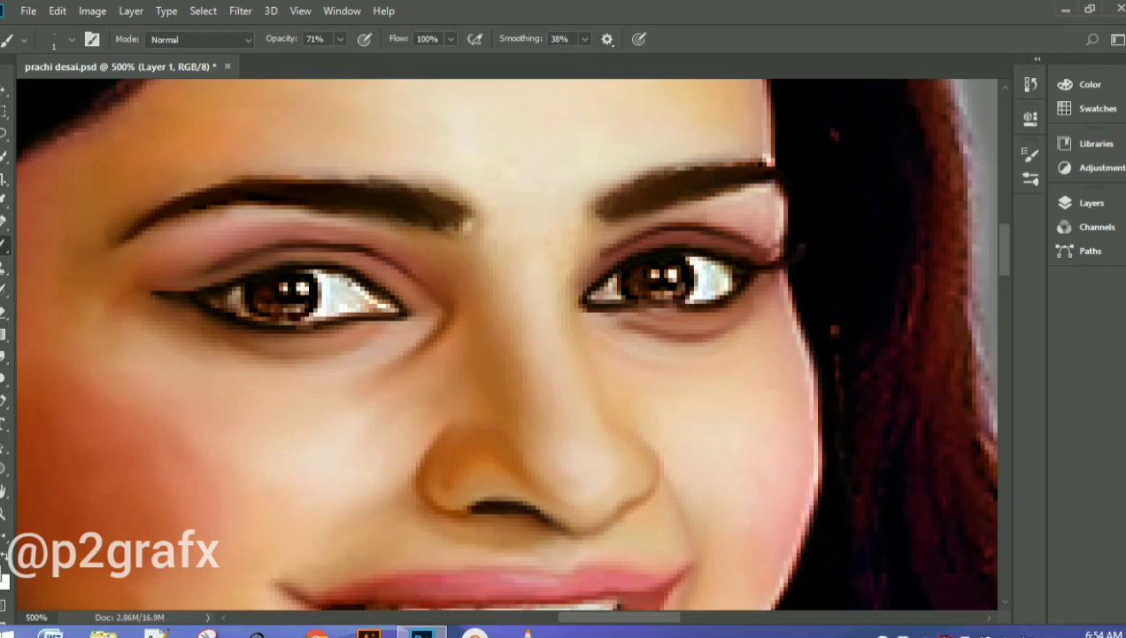
left_click(4, 378)
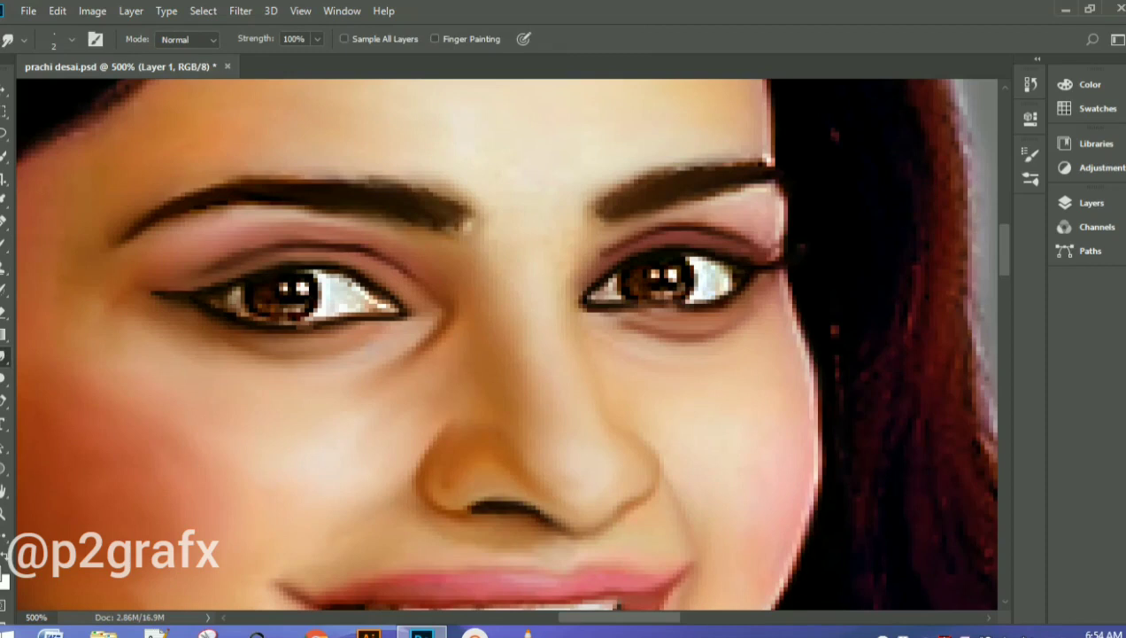
Smudge the left eye's eyeliner tail to a fine point and blend its upper and lower lid lines
left_click_drag(165, 290, 149, 285)
left_click_drag(315, 269, 338, 274)
left_click_drag(295, 323, 309, 327)
Brighten the left eye's outer corner and smooth the lower lid under the iris
left_click(1091, 203)
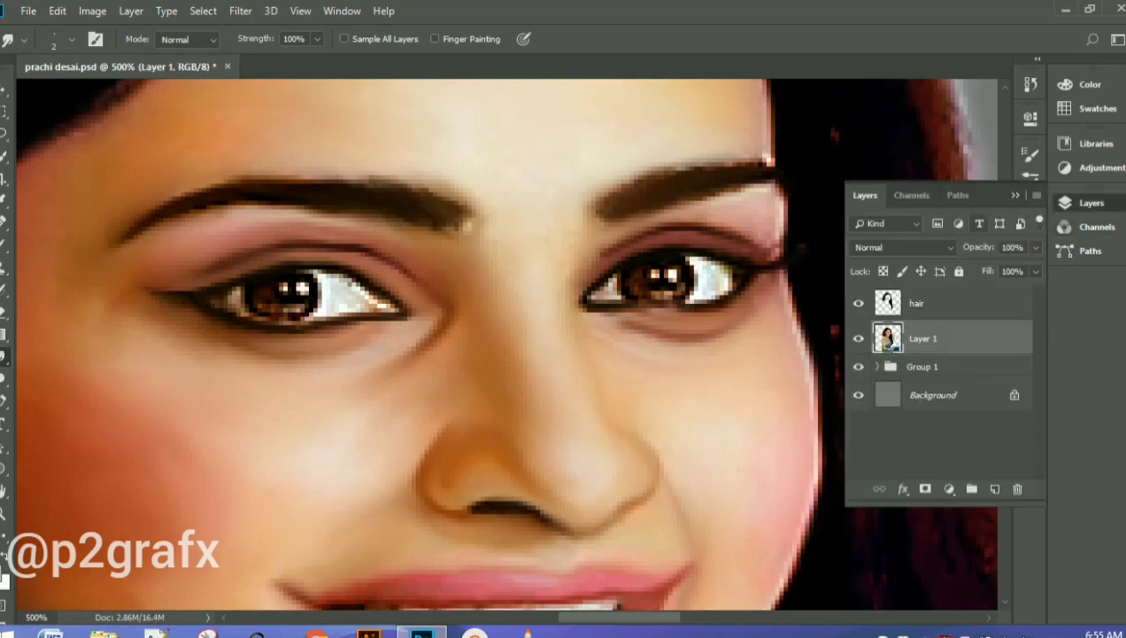
left_click(1091, 203)
mouse_move(229, 292)
left_mouse_down()
mouse_move(207, 299)
mouse_move(234, 312)
mouse_move(204, 299)
left_mouse_up()
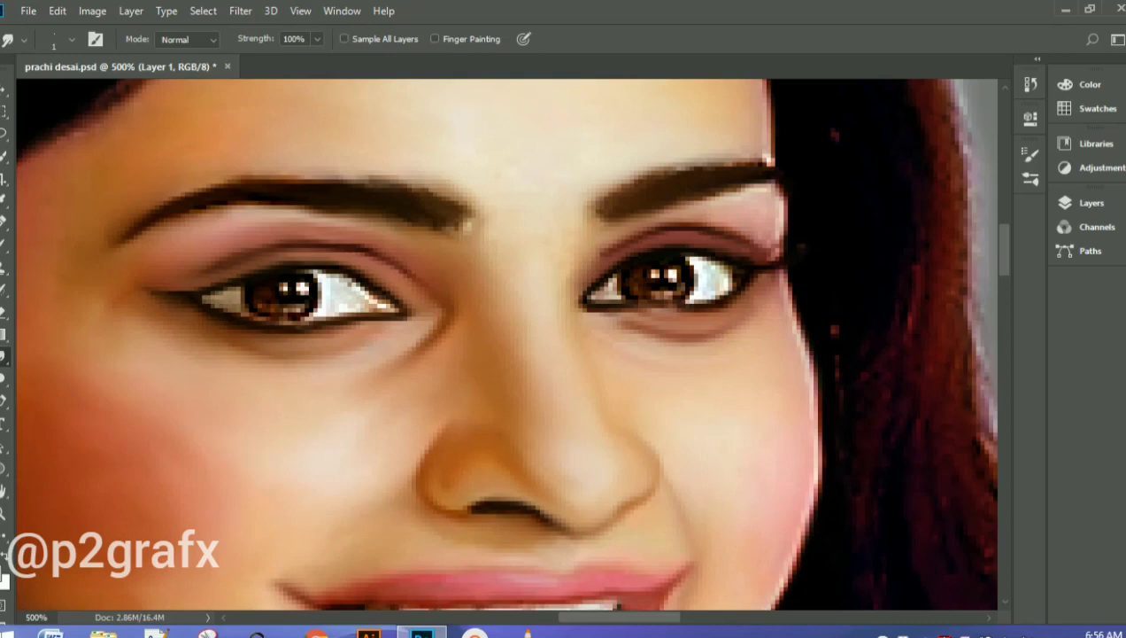
left_click_drag(296, 320, 234, 310)
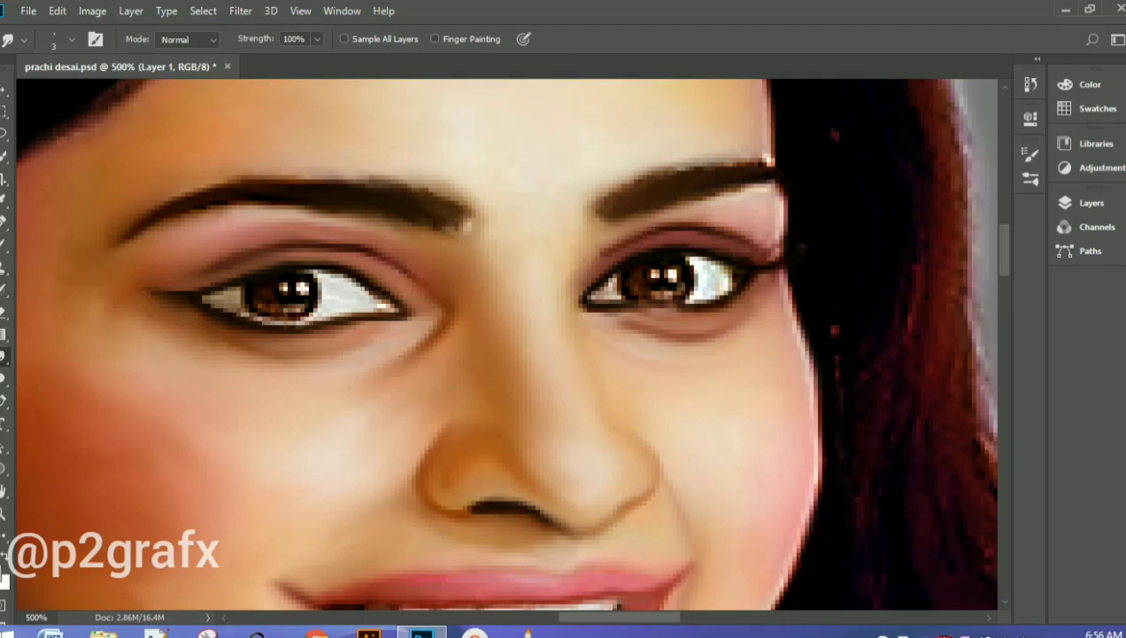
left_click_drag(310, 312, 278, 324)
Smudge the right eye's white brighter toward its outer corner and lower edge
key("ctrl+minus")
key("ctrl+minus")
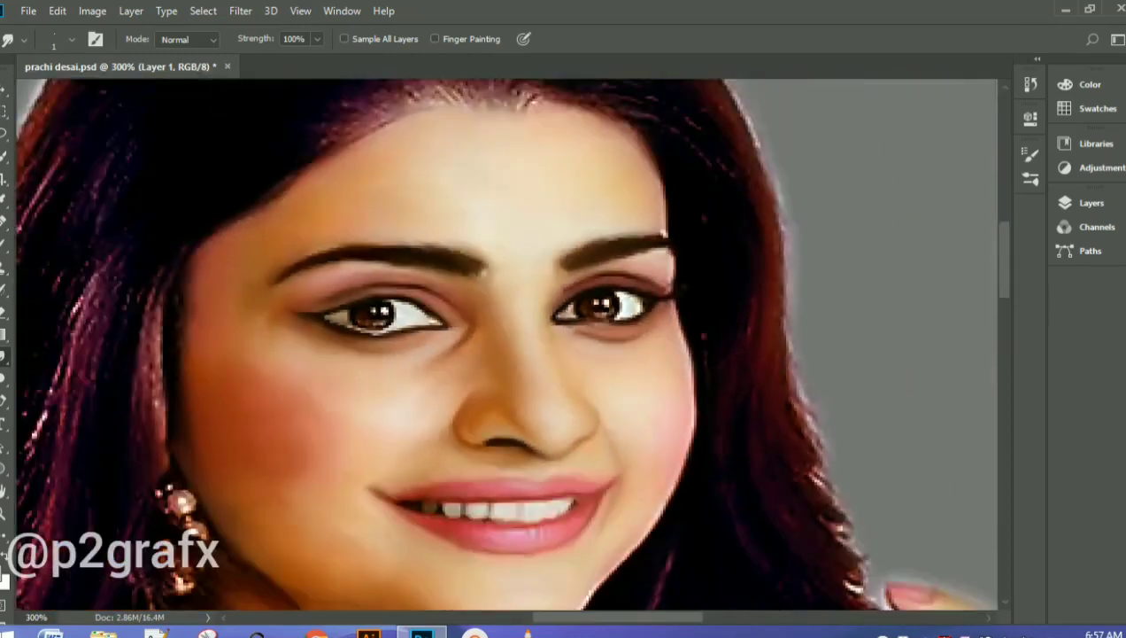
key("ctrl+minus")
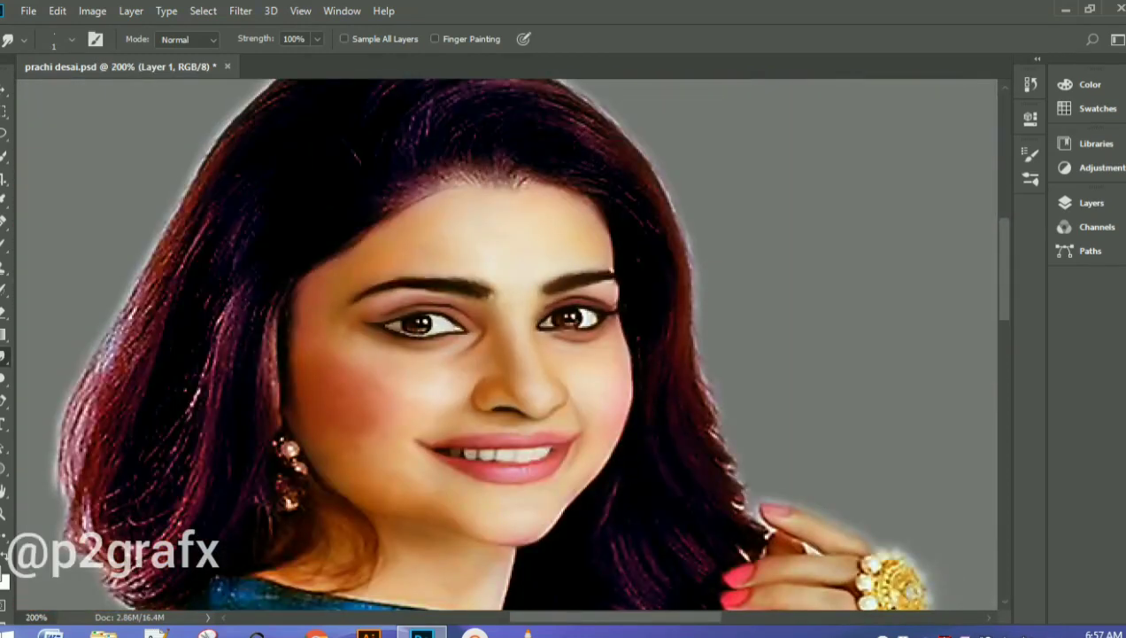
key("ctrl+plus")
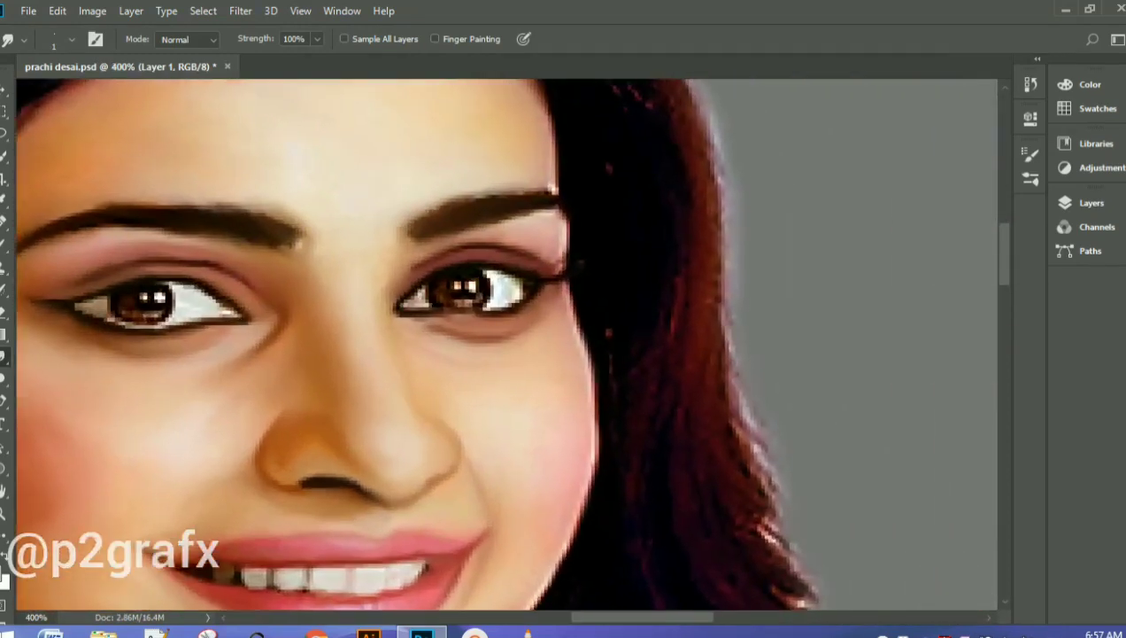
key("ctrl+plus")
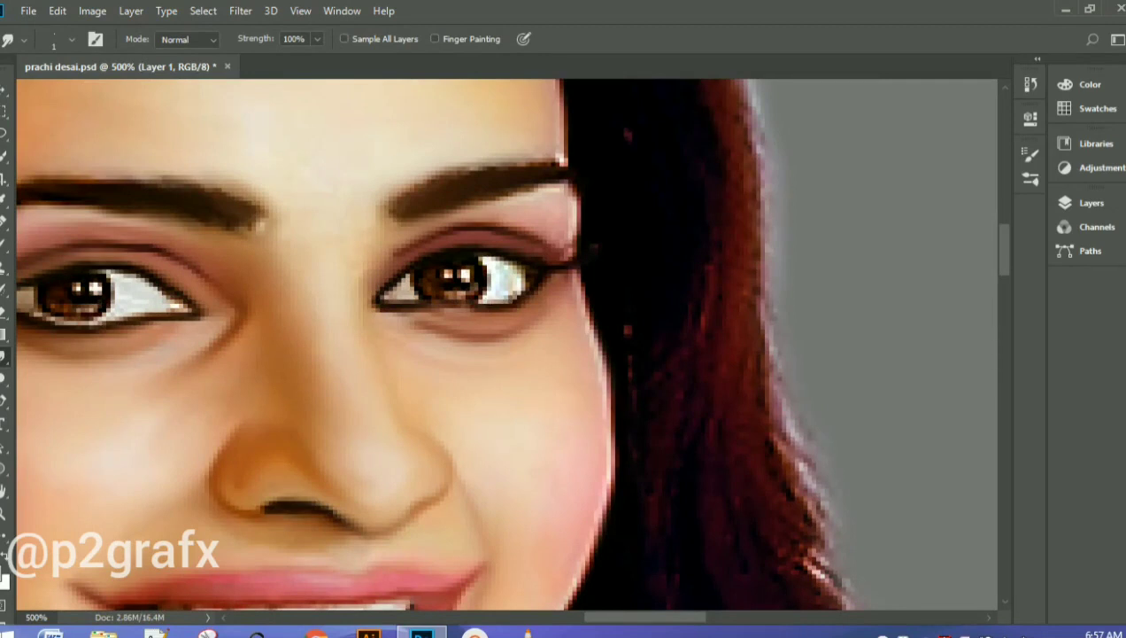
left_click_drag(494, 258, 531, 274)
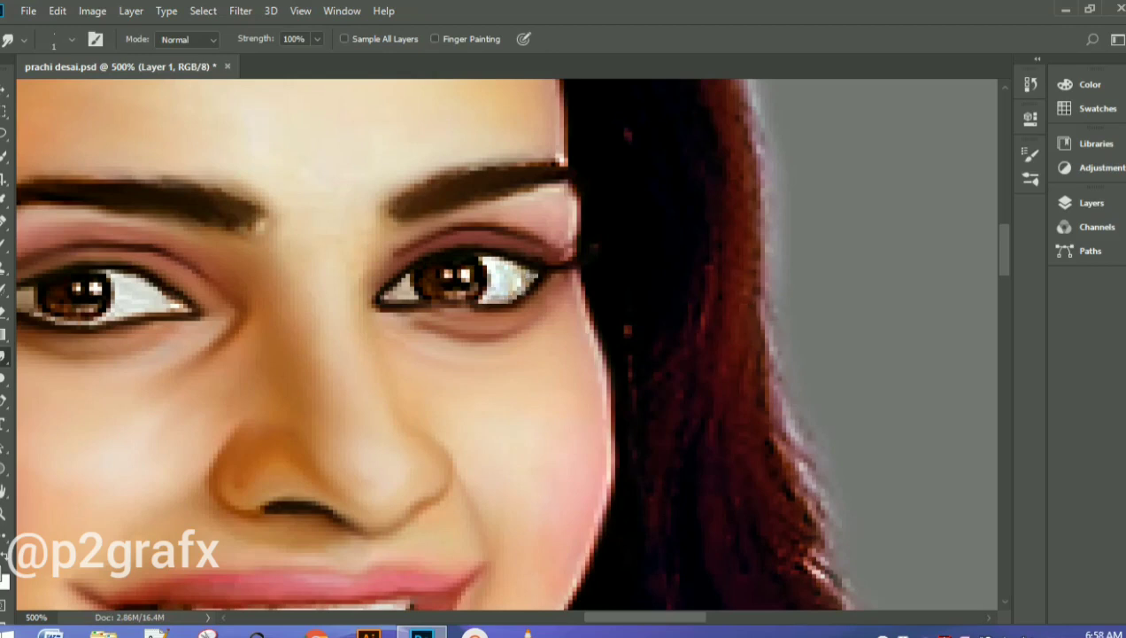
mouse_move(484, 264)
left_mouse_down()
mouse_move(483, 292)
mouse_move(522, 272)
mouse_move(491, 297)
mouse_move(510, 278)
left_mouse_up()
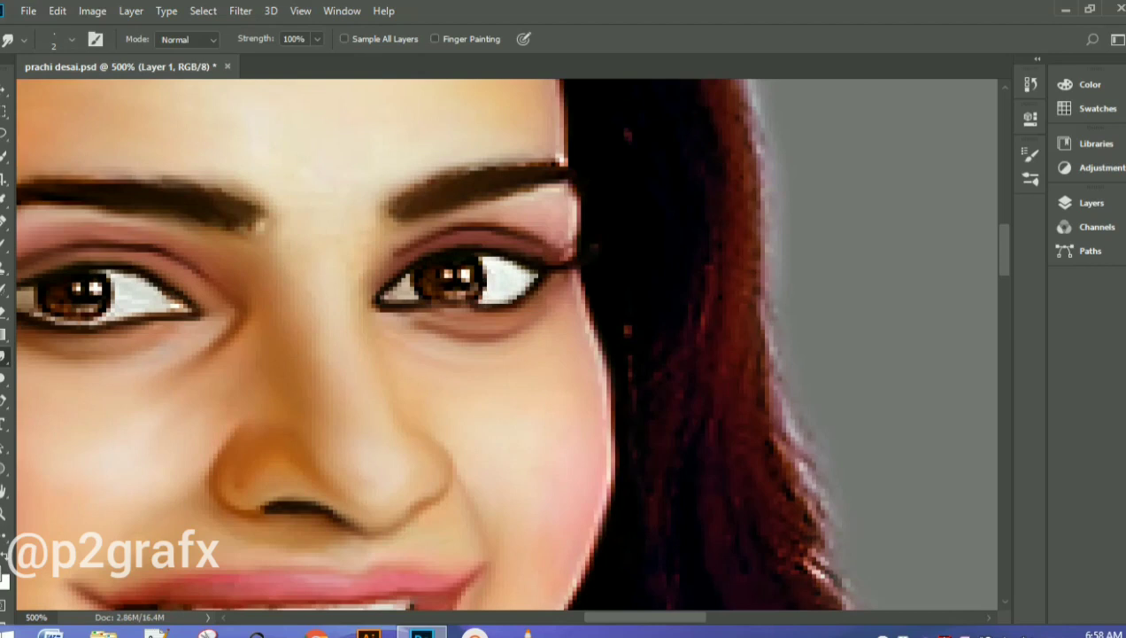
mouse_move(483, 298)
left_mouse_down()
mouse_move(425, 299)
mouse_move(487, 308)
mouse_move(468, 312)
mouse_move(459, 306)
mouse_move(512, 303)
mouse_move(482, 310)
left_mouse_up()
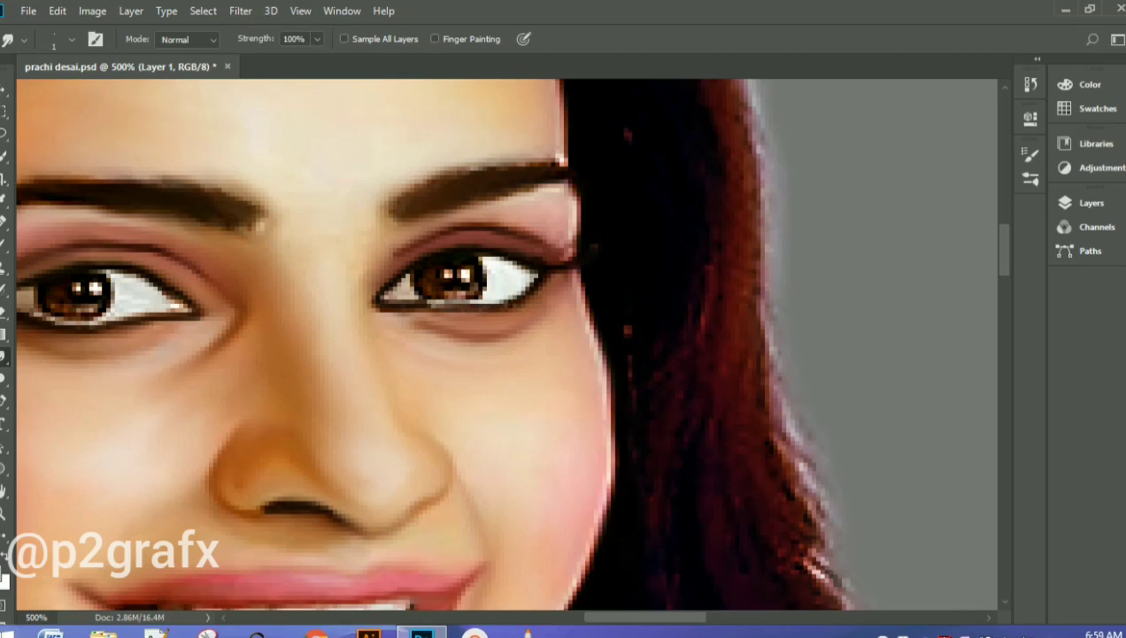
Blend the right eye's inner corner and lower lid, then soften the left lower lash line
left_click_drag(415, 298, 393, 297)
key("ctrl+minus")
key("ctrl+minus")
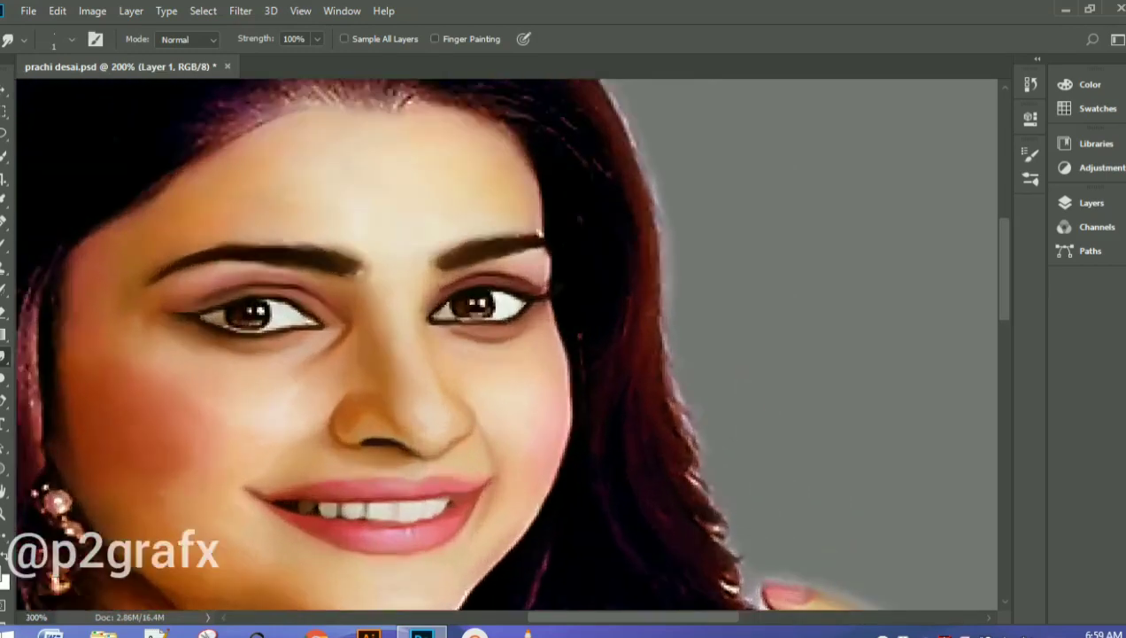
key("ctrl+plus")
key("ctrl+plus")
key("ctrl+plus")
key("ctrl+minus")
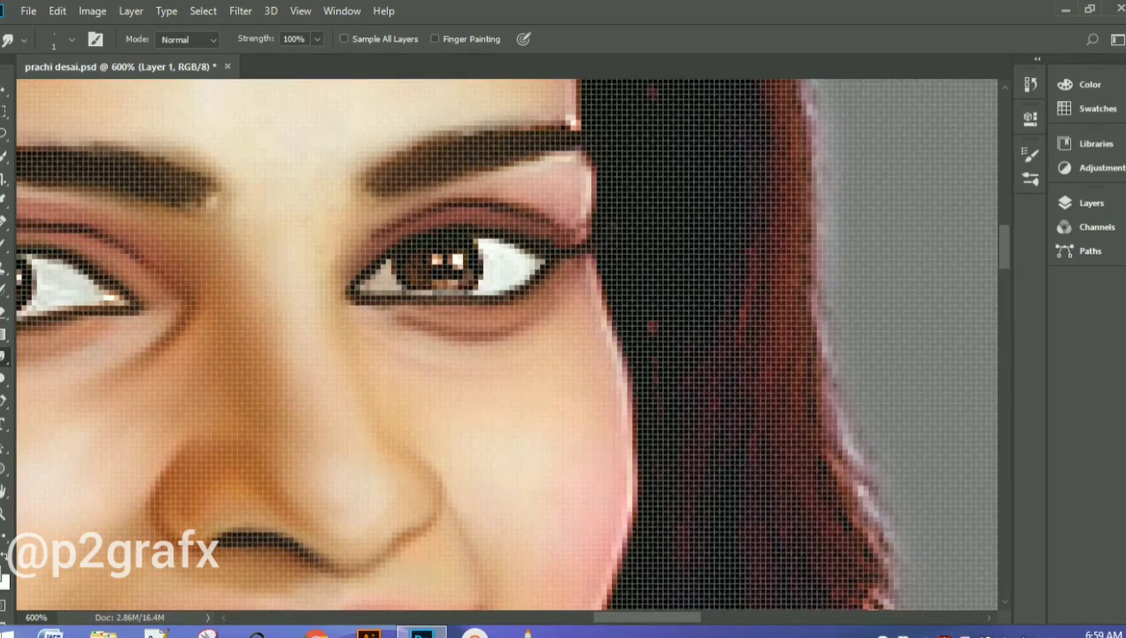
key("ctrl+minus")
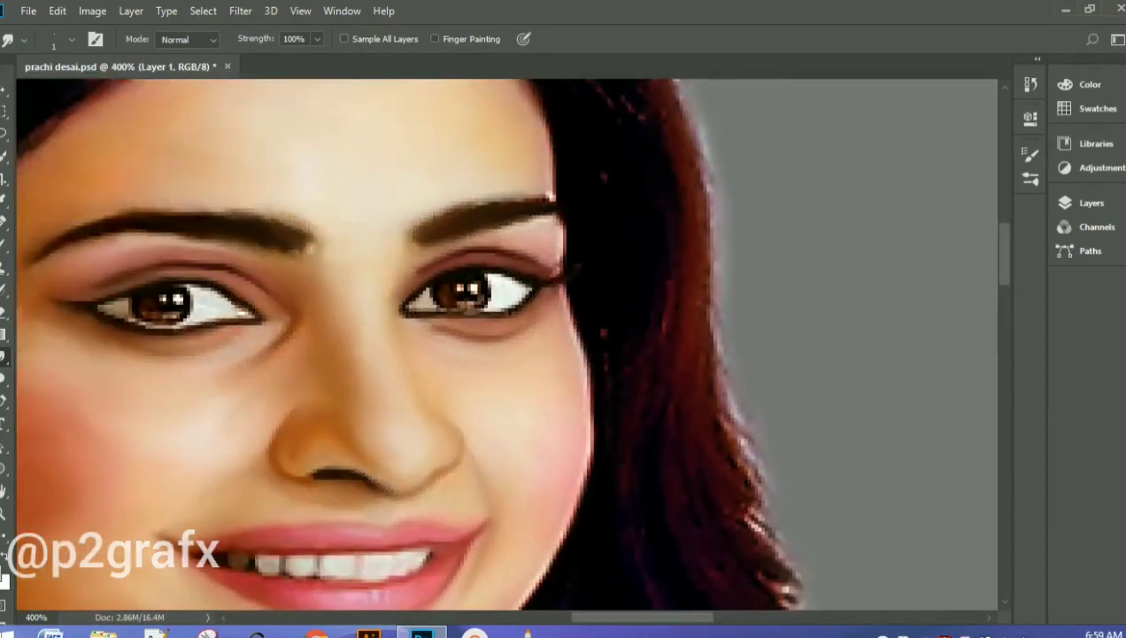
left_click_drag(152, 322, 133, 321)
Sample colours from the eye and face, then darken the left eye's outer corner
key("b")
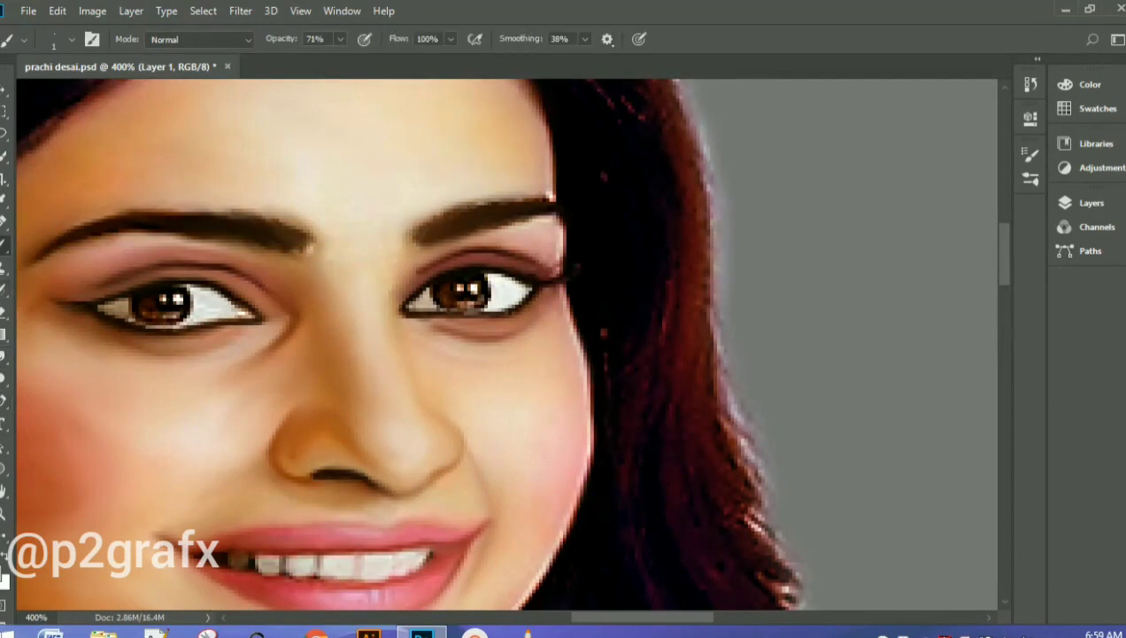
key("i")
left_click(200, 251)
left_click(208, 260)
left_click(244, 278)
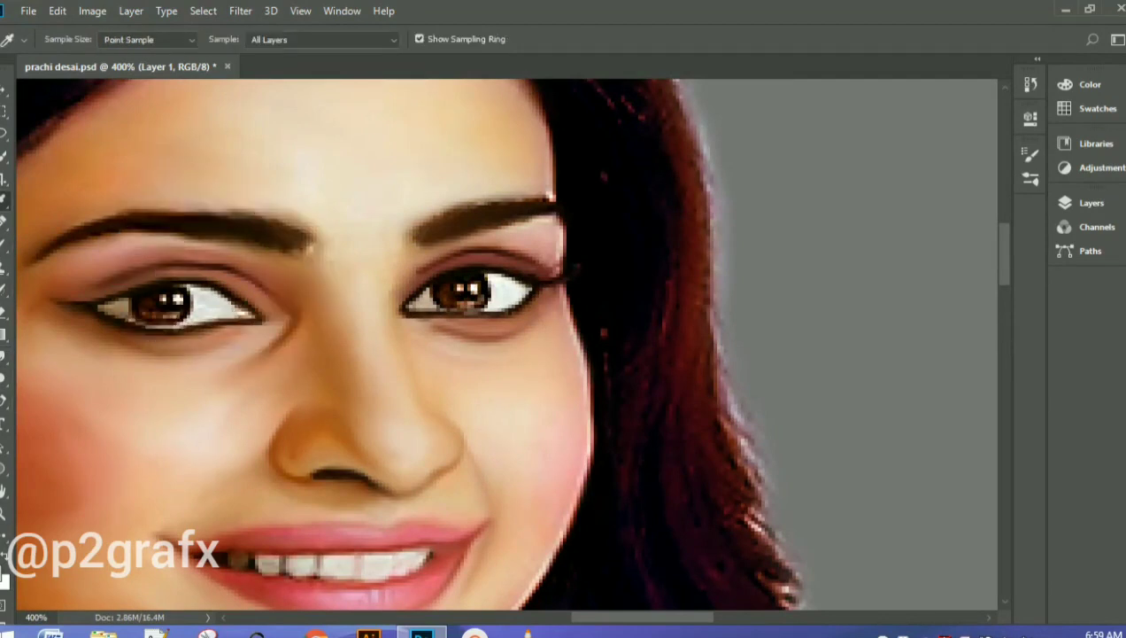
left_click_drag(80, 432, 252, 496)
key("b")
left_click(241, 310)
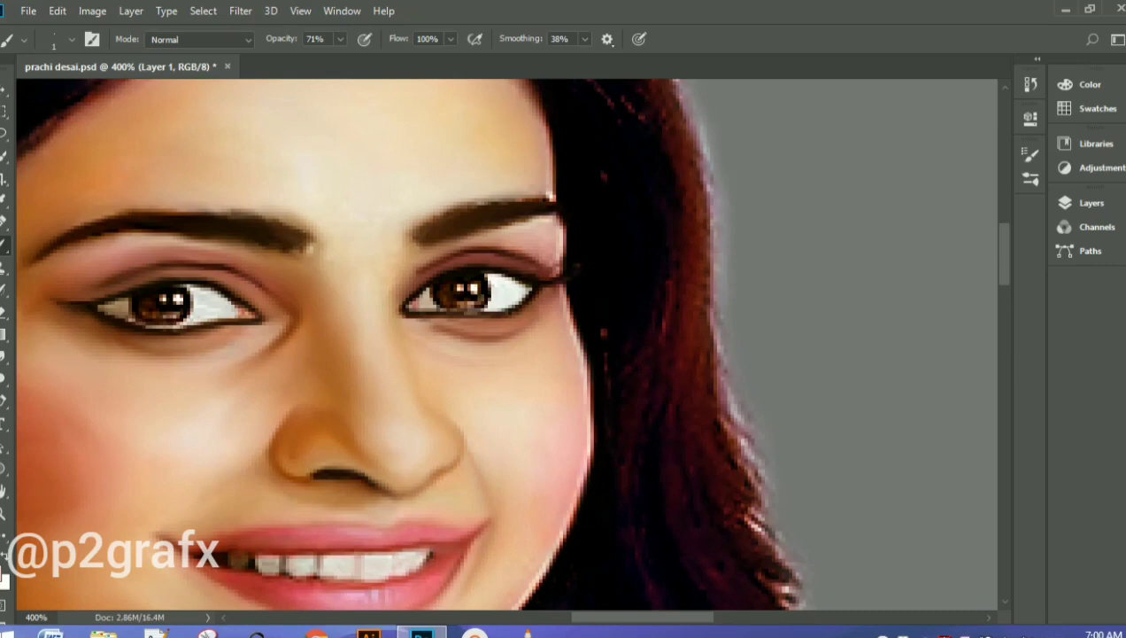
Make a darker, muted red the active painting colour
left_click(5, 574)
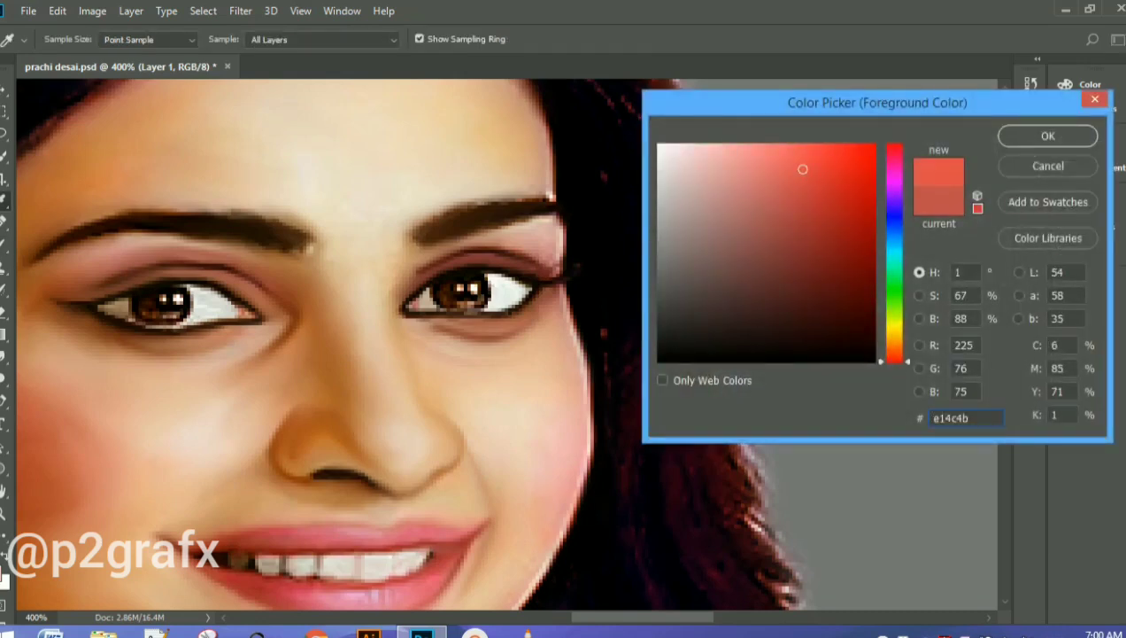
key("Return")
key("b")
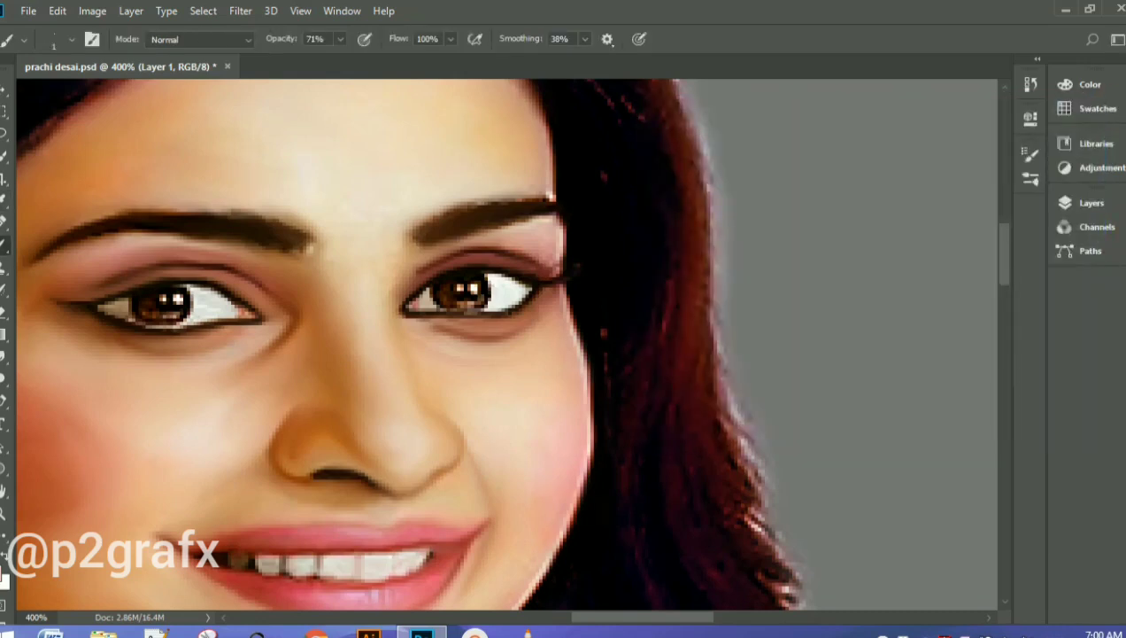
left_click(4, 571)
left_click_drag(803, 168, 781, 217)
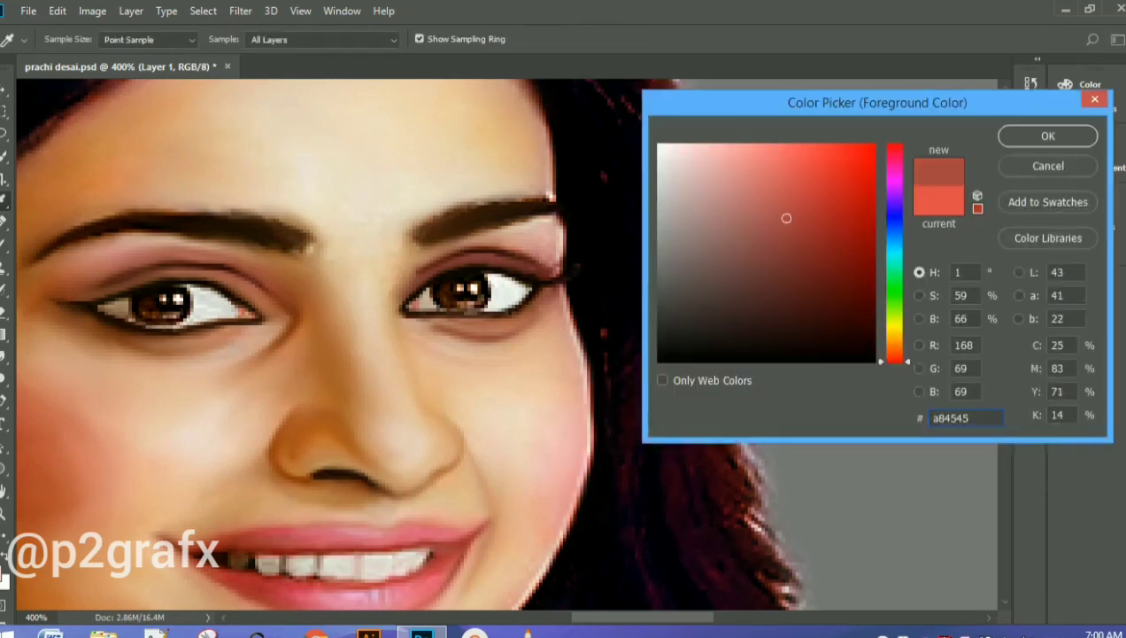
left_click(800, 211)
key("Return")
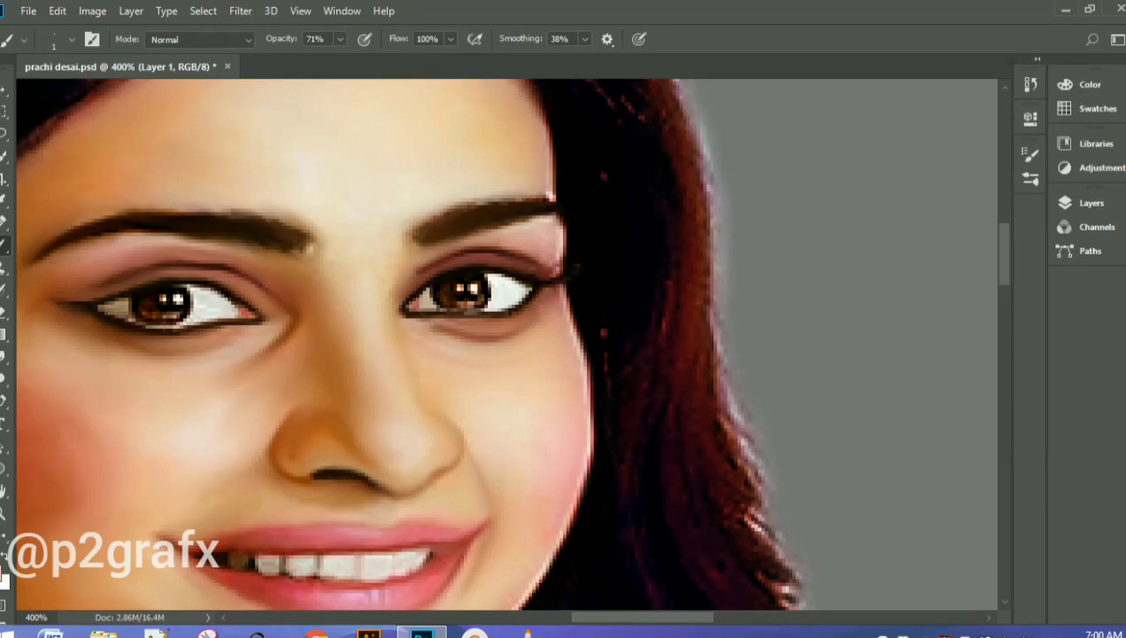
key("x")
Smudge the inner corners of both eyes at 61% strength
key("ctrl+0")
key("ctrl+plus")
key("ctrl+plus")
key("ctrl+plus")
key("ctrl+plus")
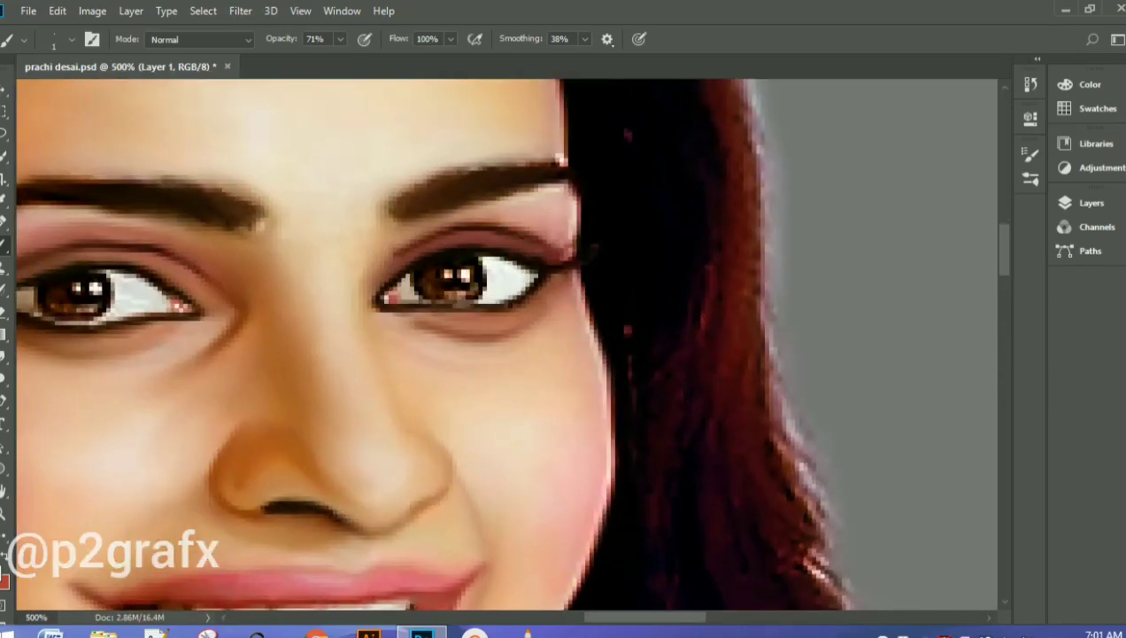
key("r")
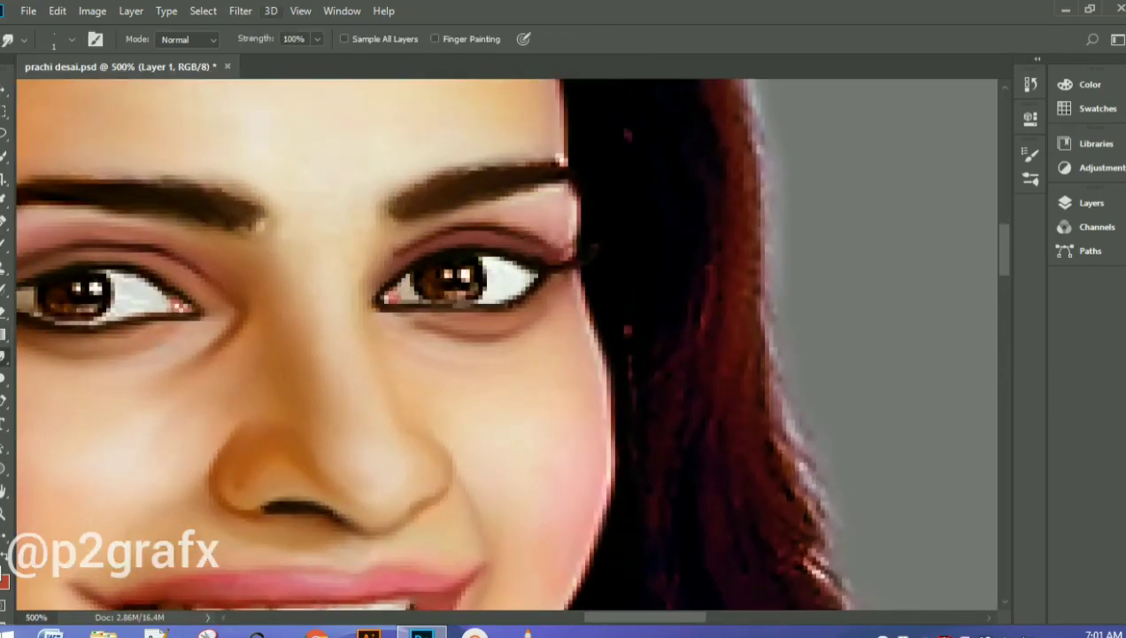
key("6")
key("1")
left_click(179, 305)
left_click_drag(379, 301, 386, 296)
Pull the left eyebrow's inner tip downward with the Smudge tool
left_click_drag(262, 215, 259, 229)
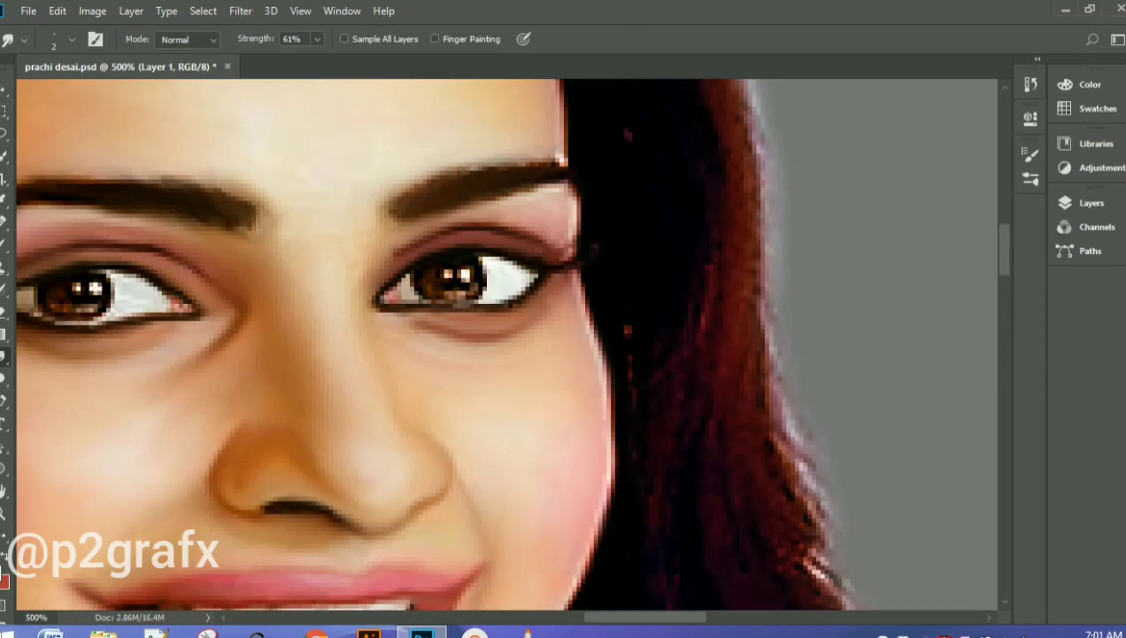
scroll(510, 345, "down", 2)
scroll(509, 345, "down", 2)
scroll(509, 345, "down", 2)
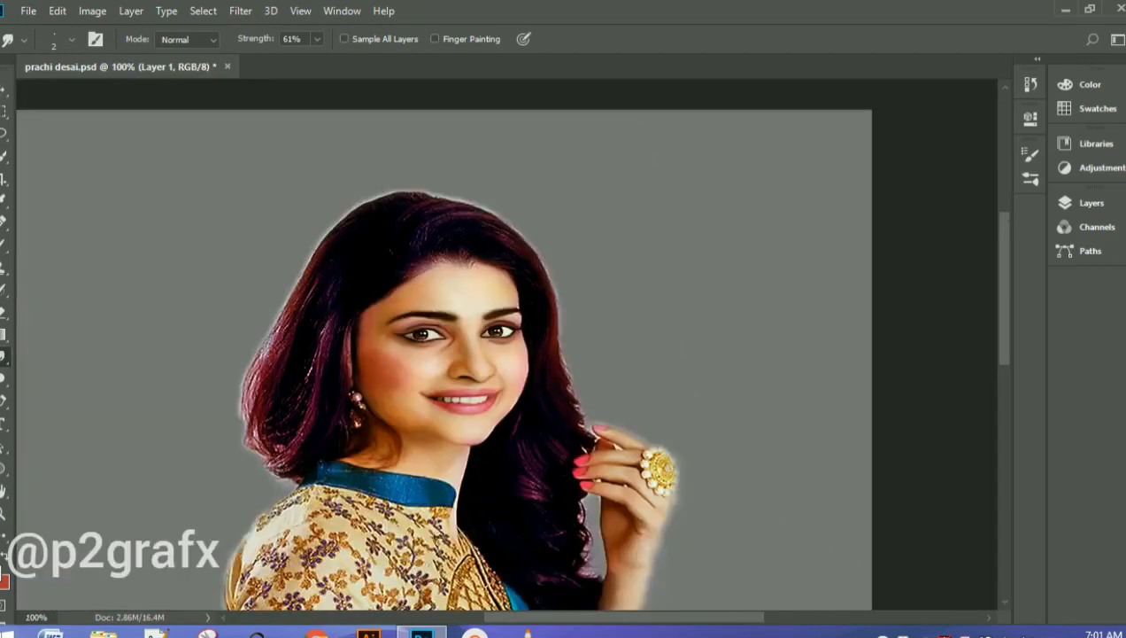
scroll(510, 345, "up", 3)
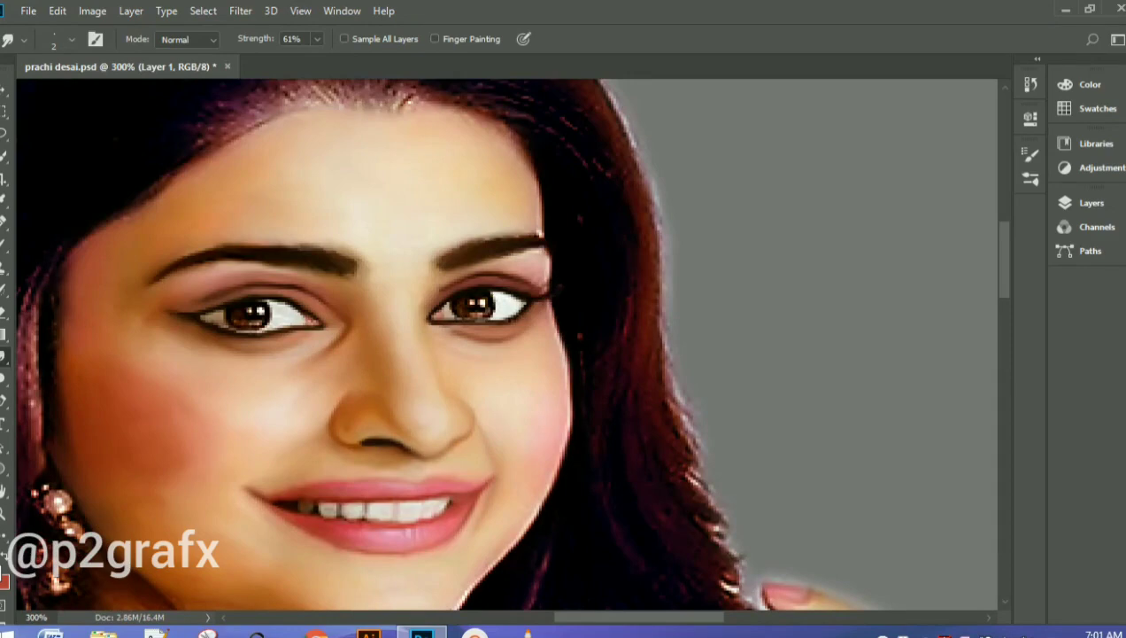
scroll(509, 346, "down", 1)
scroll(509, 346, "down", 5)
scroll(509, 346, "up", 5)
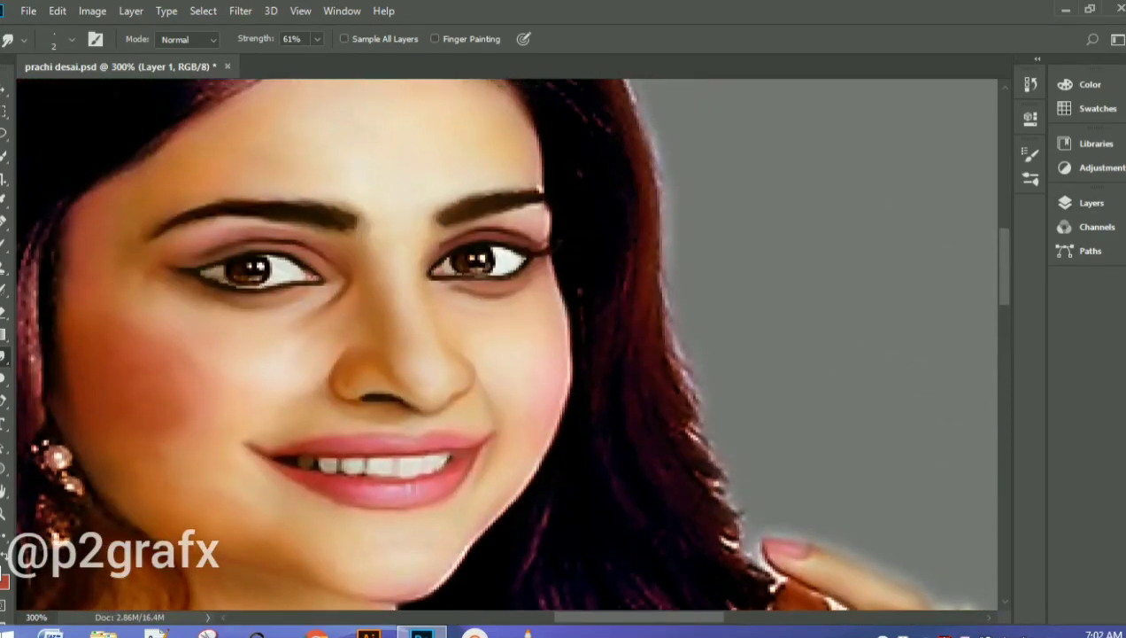
Extend and soften the right eye's outer eyelash at 75% strength
key("ctrl+plus")
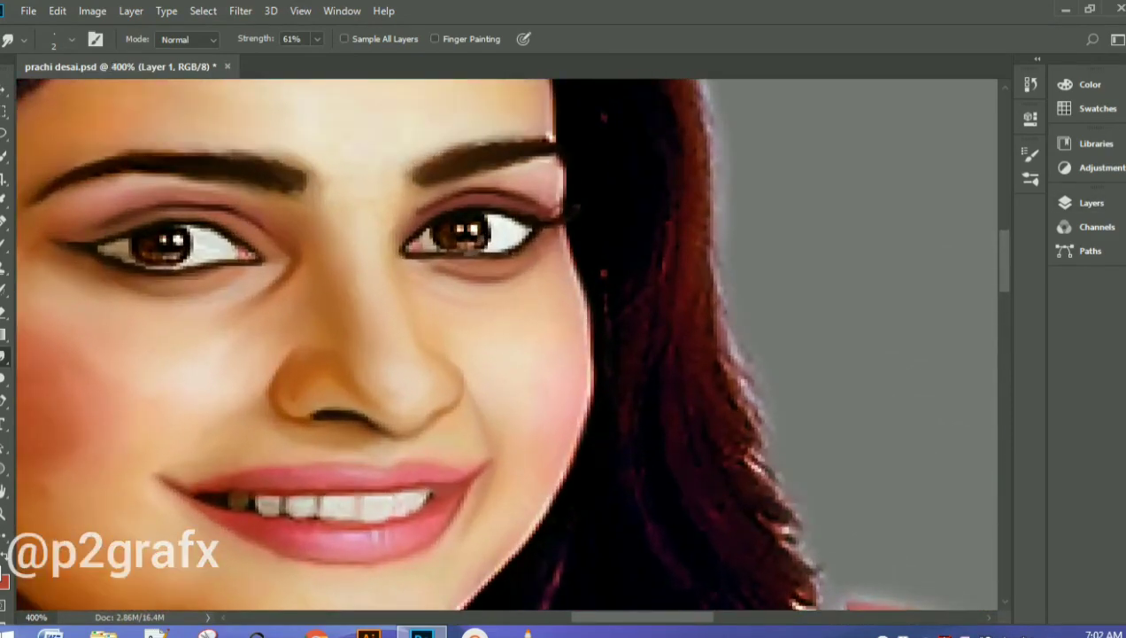
key("7")
key("5")
left_click_drag(554, 208, 551, 194)
left_click_drag(561, 209, 556, 200)
At 100% strength, blend the skin beside the right brow end and the left mouth corner
key("0")
mouse_move(559, 192)
left_mouse_down()
mouse_move(557, 175)
mouse_move(559, 193)
left_mouse_up()
left_click_drag(172, 488, 184, 471)
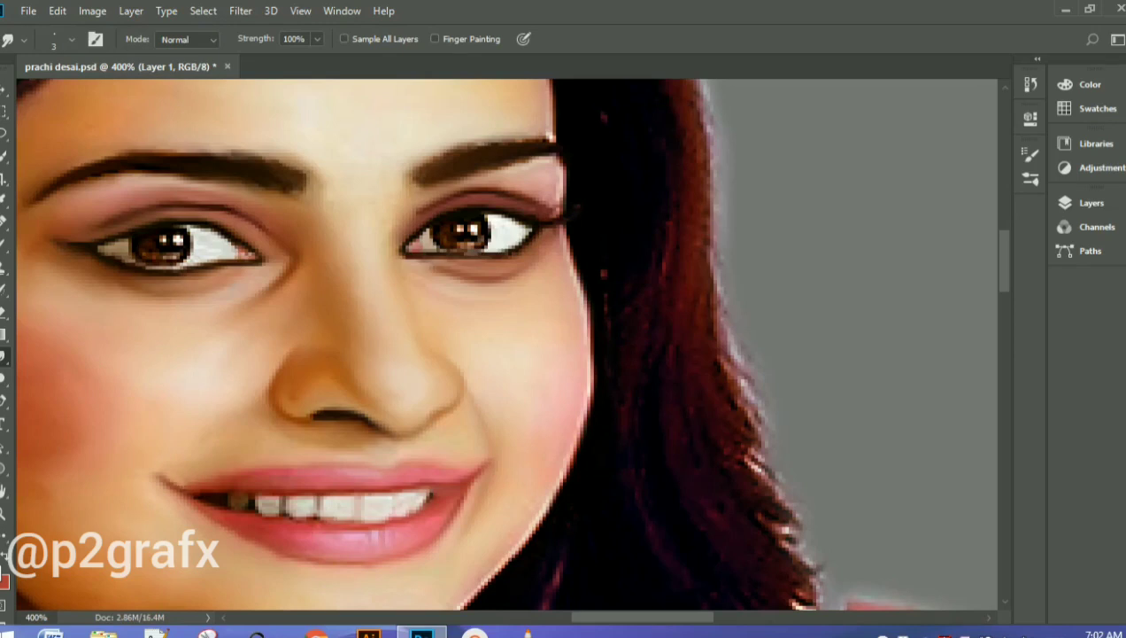
scroll(398, 398, "up", 2)
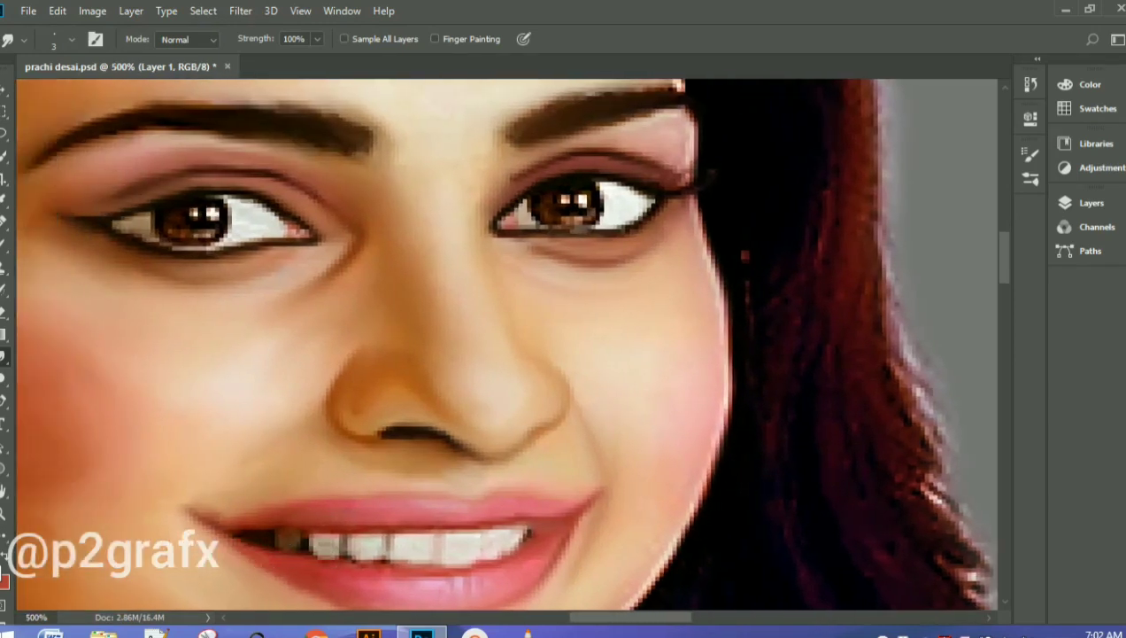
Set smudge strength to 67% and blend the left lip corner into the skin
scroll(505, 345, "down", 2)
key("9")
key("5")
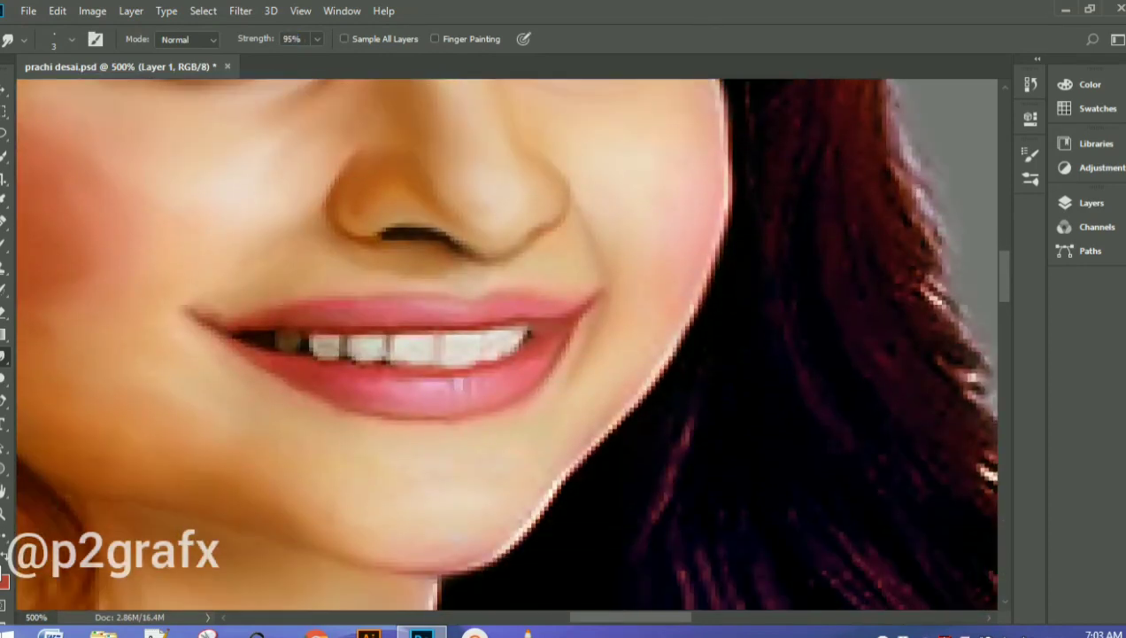
key("6")
key("7")
key("Return")
mouse_move(190, 307)
left_mouse_down()
mouse_move(194, 319)
mouse_move(205, 305)
left_mouse_up()
Smooth a patch of the left cheek, then drop strength to 24% and view at 300%
scroll(507, 343, "left", 5)
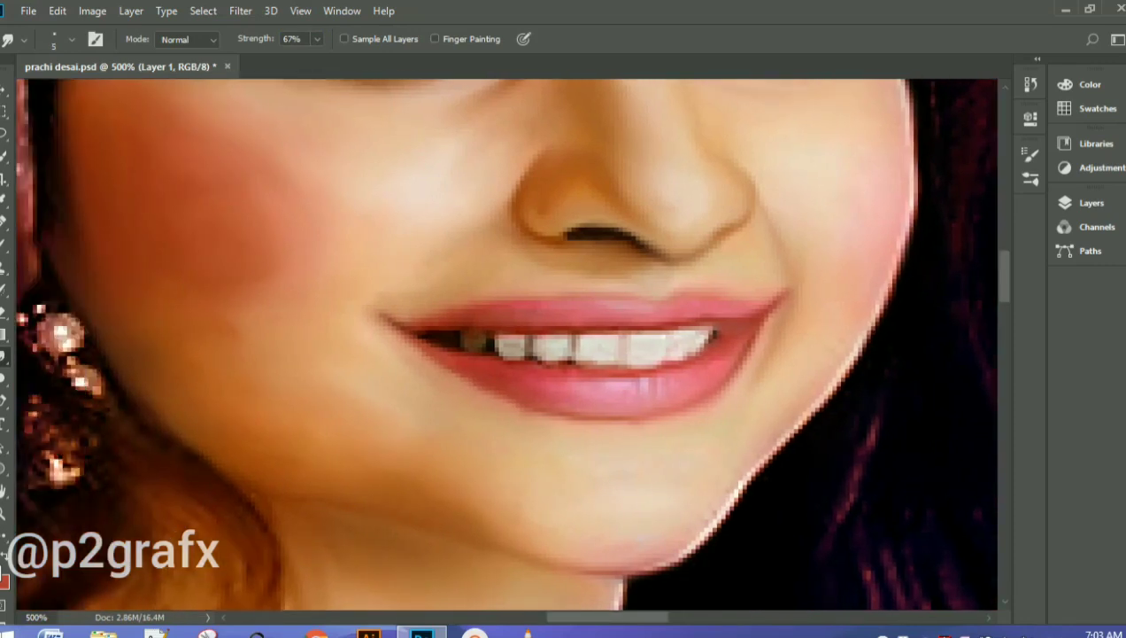
left_click_drag(232, 371, 249, 366)
key("2")
key("4")
key("ctrl+minus")
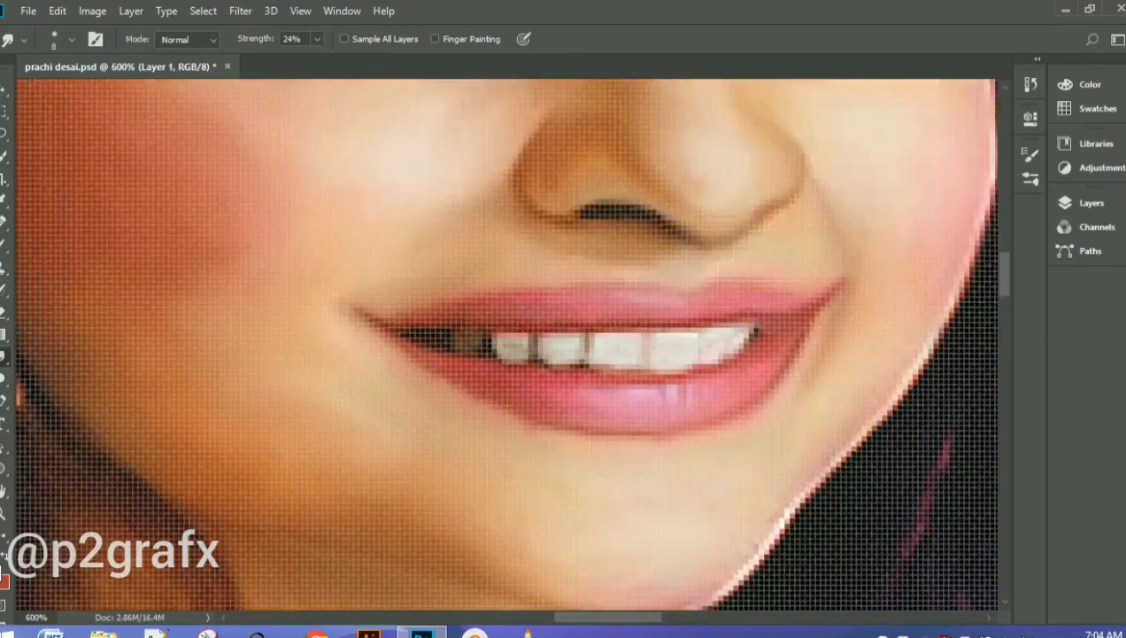
key("ctrl+minus")
key("ctrl+minus")
key("ctrl+minus")
key("ctrl+plus")
key("ctrl+plus")
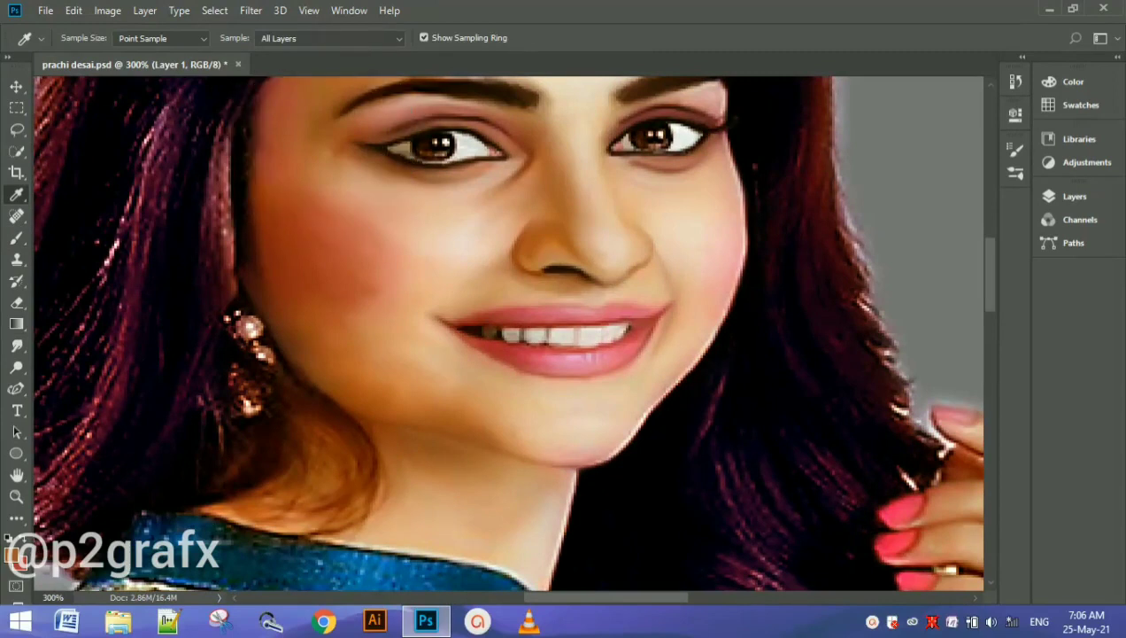
Sample a skin colour and give the Smudge tool a Human Skin brush preset
key("b")
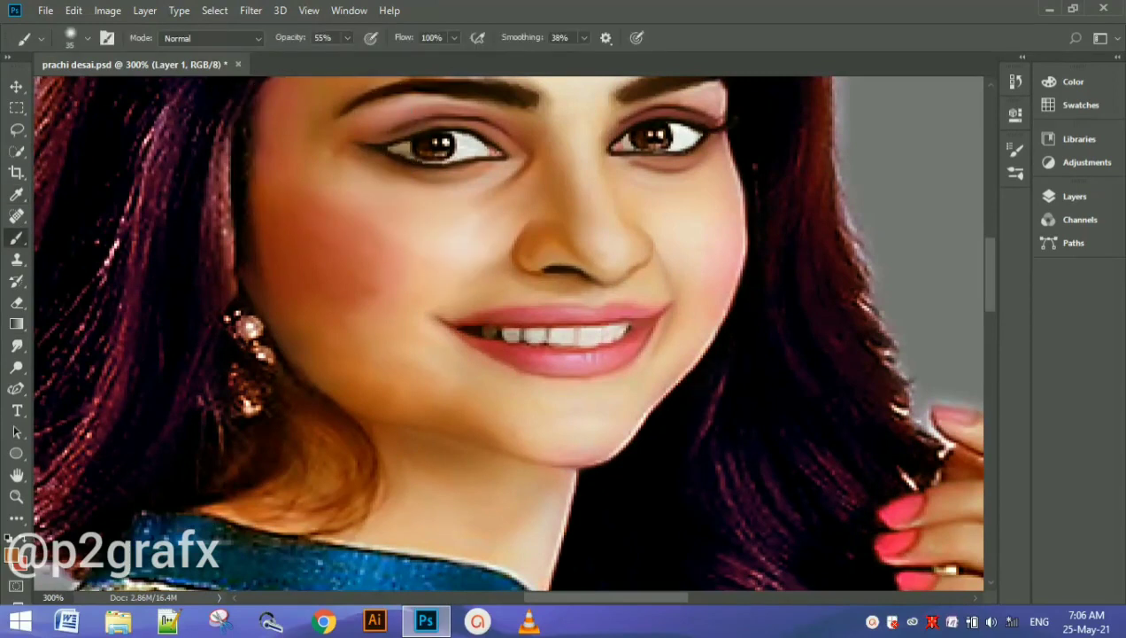
left_click(471, 205, "alt")
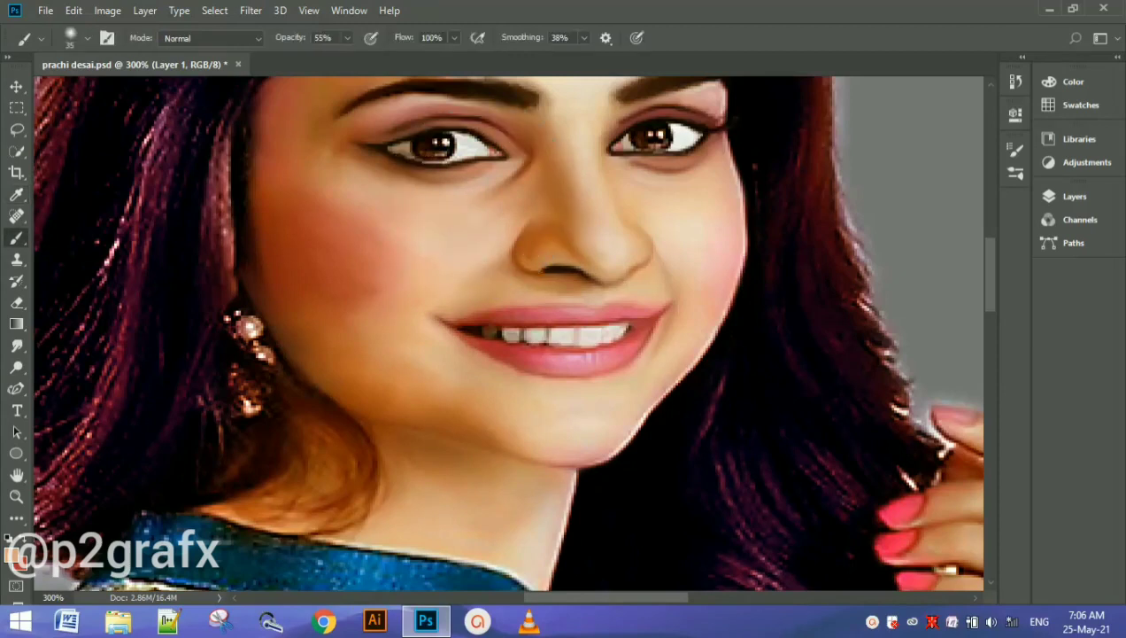
left_click(16, 346)
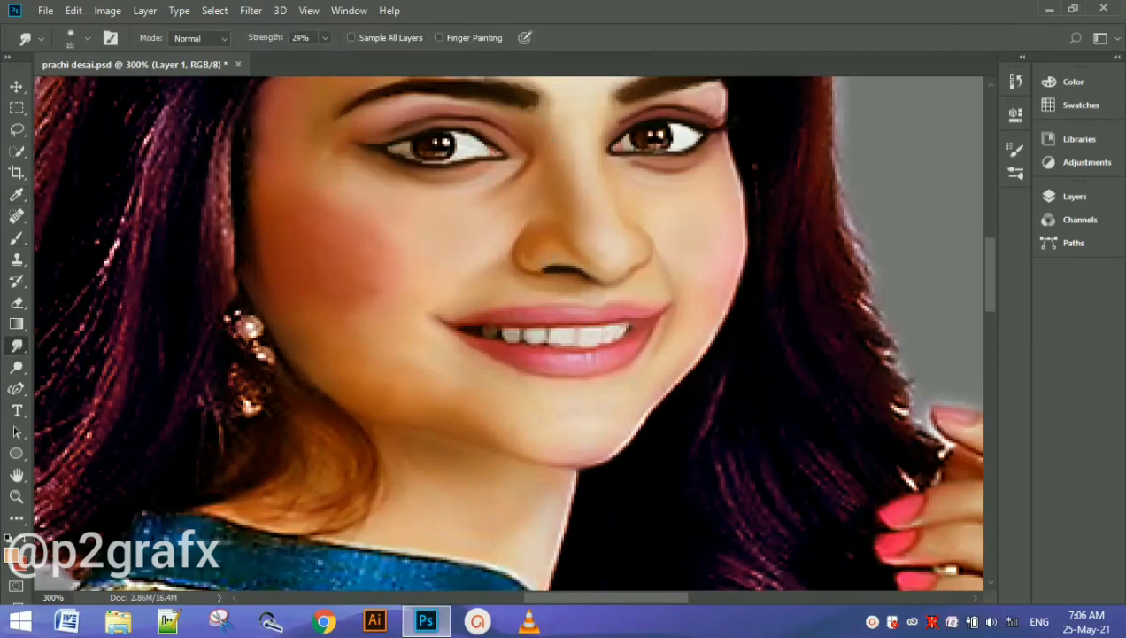
left_click(71, 35)
scroll(115, 240, "down", 5)
scroll(115, 239, "down", 1)
scroll(116, 239, "down", 2)
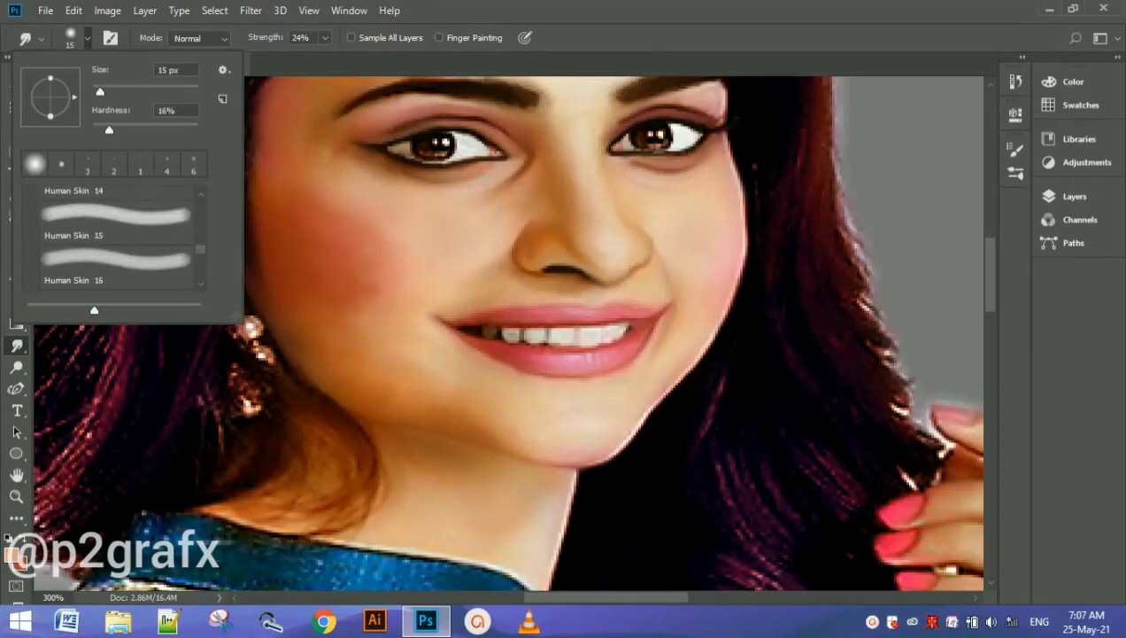
left_click(115, 258)
key("Return")
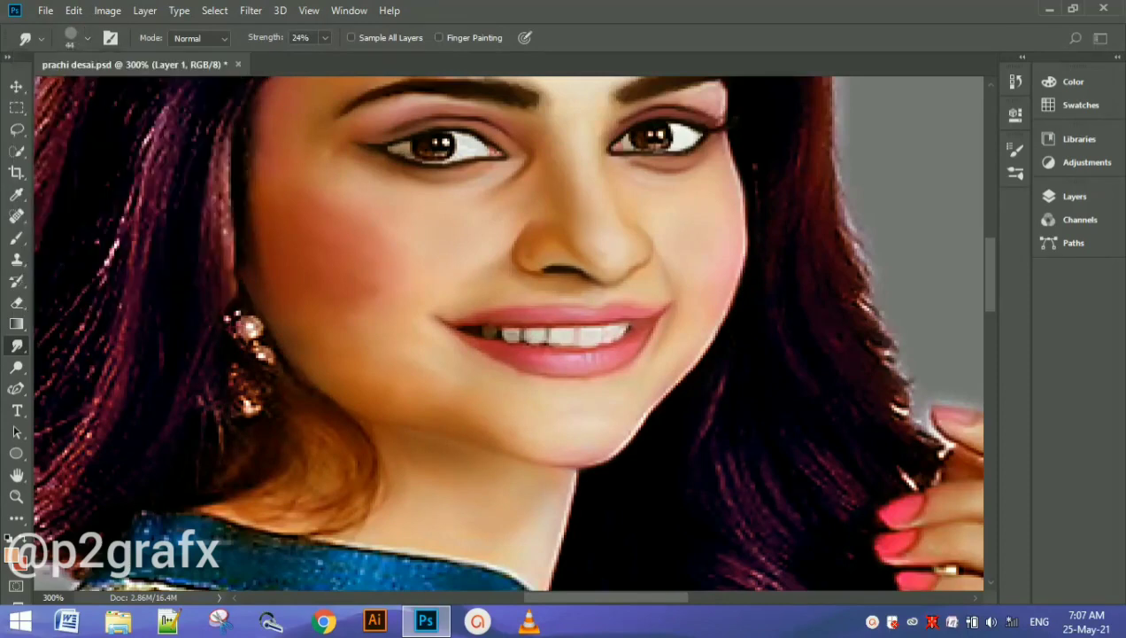
Set the smudge brush to size 10 and 52% strength, zooming to review the face
key("ctrl+plus")
key("2")
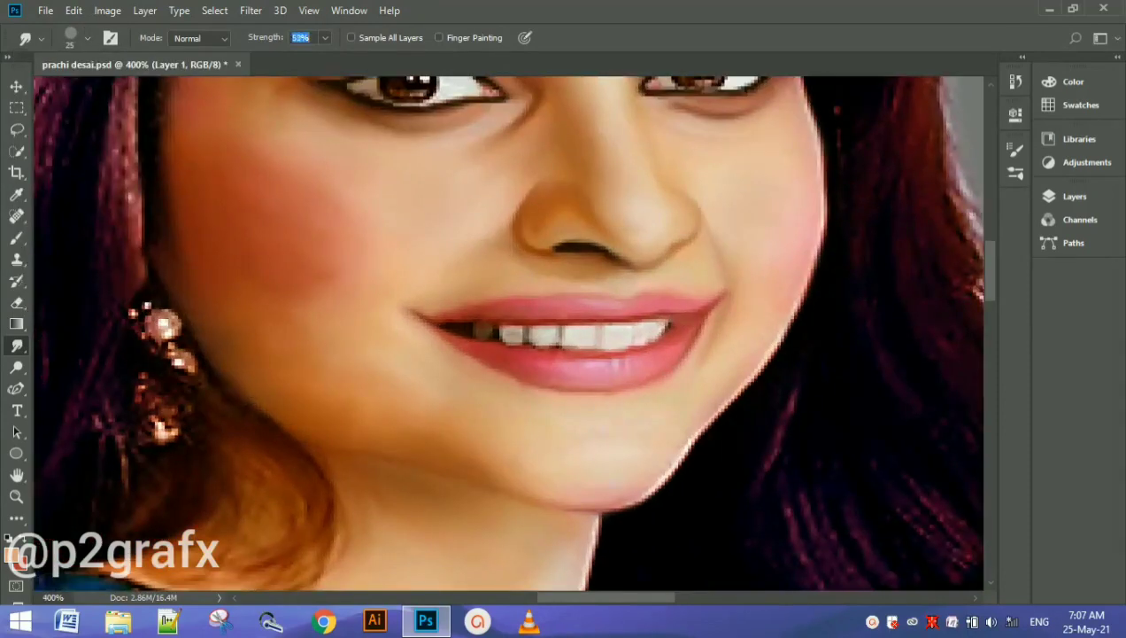
key("5")
key("2")
key("bracketleft")
key("bracketleft")
key("bracketleft")
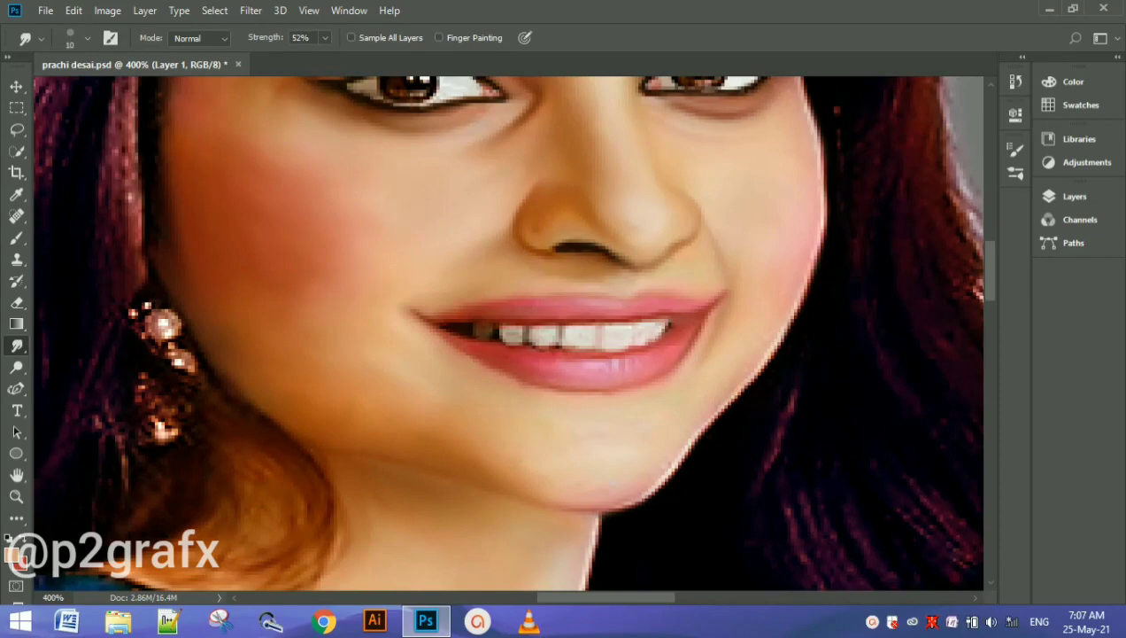
key("ctrl+minus")
key("ctrl+minus")
key("ctrl+minus")
key("ctrl+plus")
key("ctrl+plus")
Set smudge strength to 99% and a size-3 brush, then smudge the left eye's corner
scroll(509, 332, "up", 5)
key("9")
key("9")
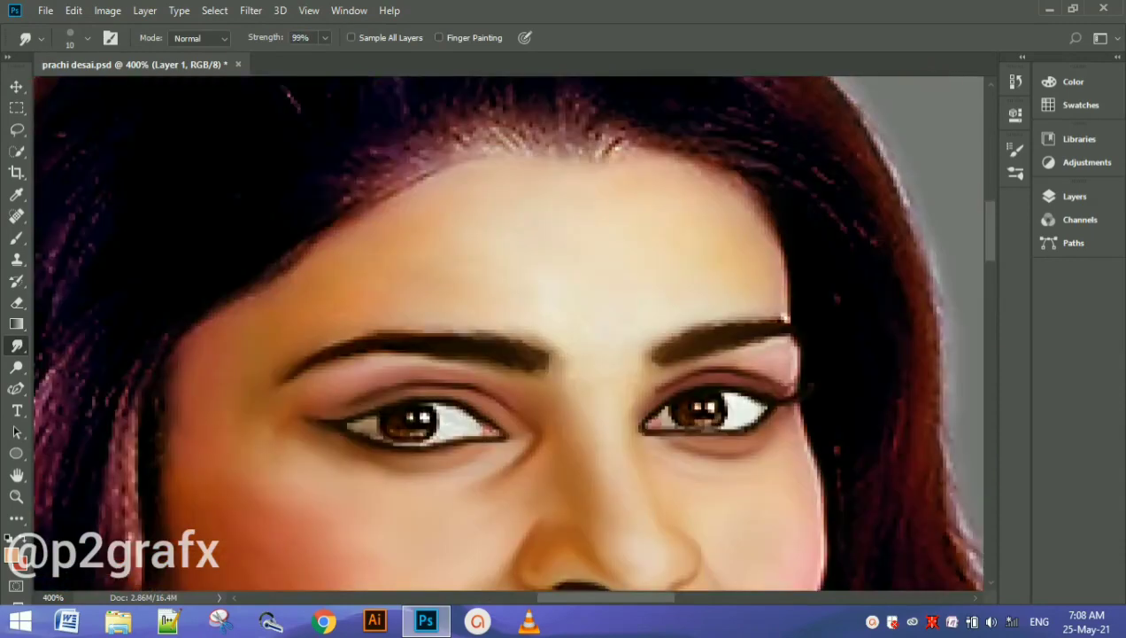
key("bracketleft")
key("bracketleft")
key("bracketleft")
key("ctrl+plus")
key("bracketleft")
key("bracketleft")
key("bracketleft")
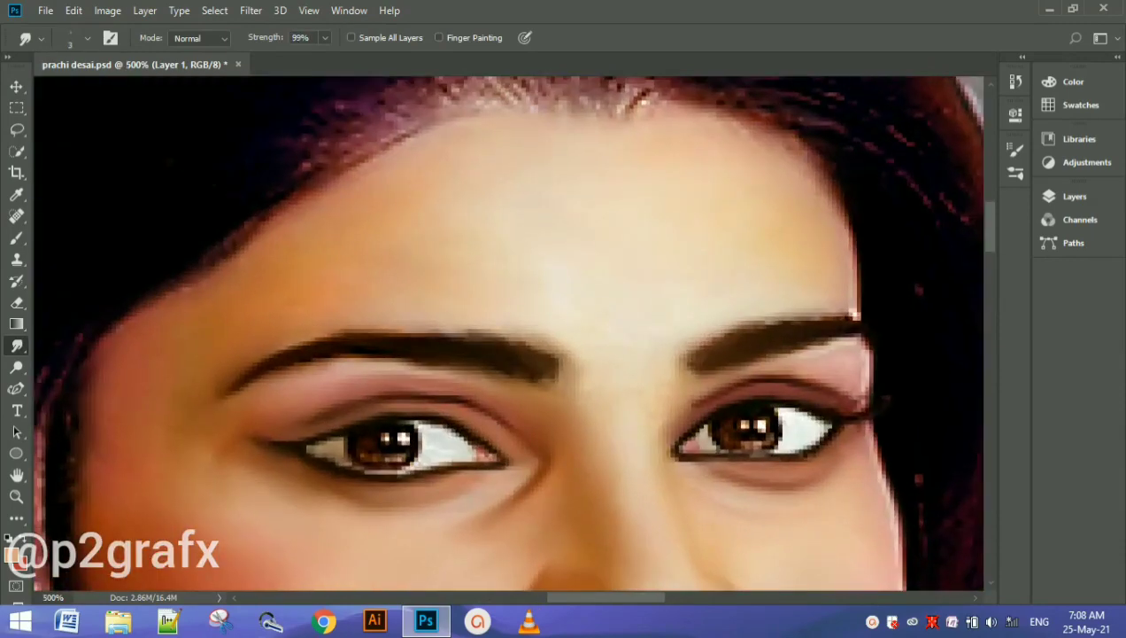
left_click_drag(329, 458, 321, 454)
key("ctrl+minus")
key("ctrl+minus")
key("ctrl+minus")
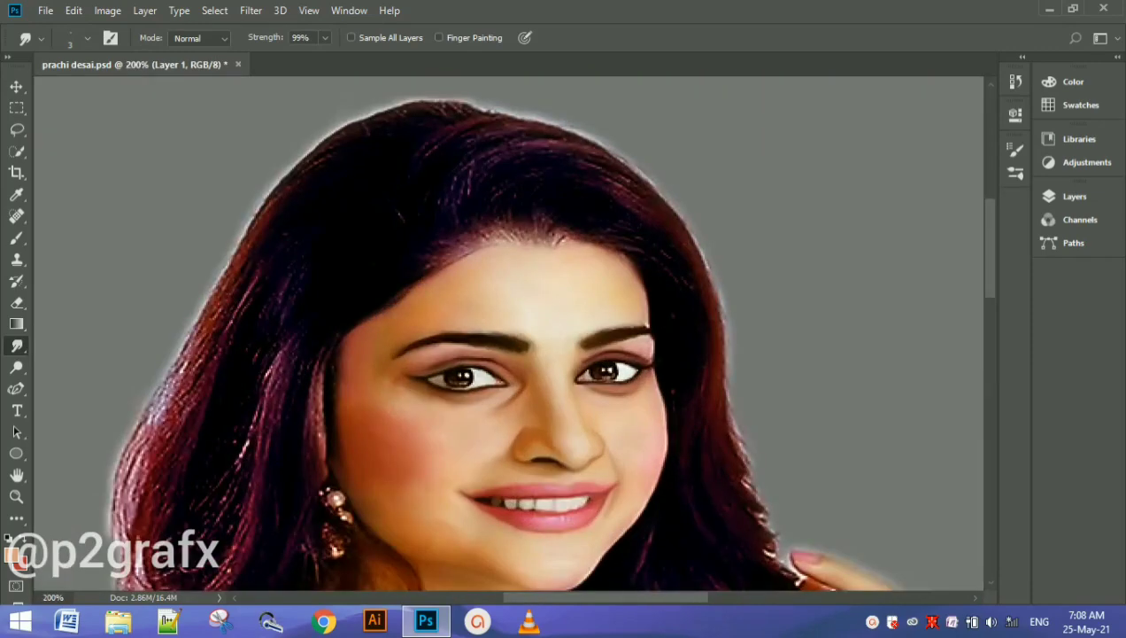
key("ctrl+plus")
key("ctrl+plus")
Lower the smudge strength to 68%
key("4")
key("9")
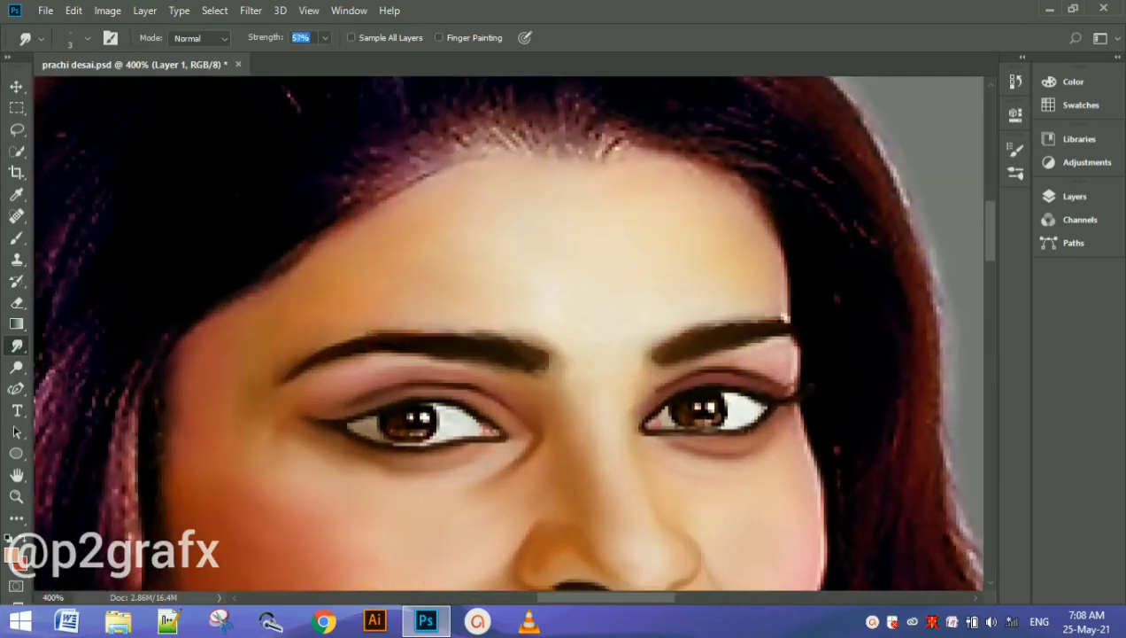
key("6")
key("7")
left_click_drag(266, 37, 267, 37)
key("Return")
Smooth the skin at smudge strength 81%, then 89%, with brush sizes 10, 15 and 4
key("bracketright")
key("bracketright")
key("bracketright")
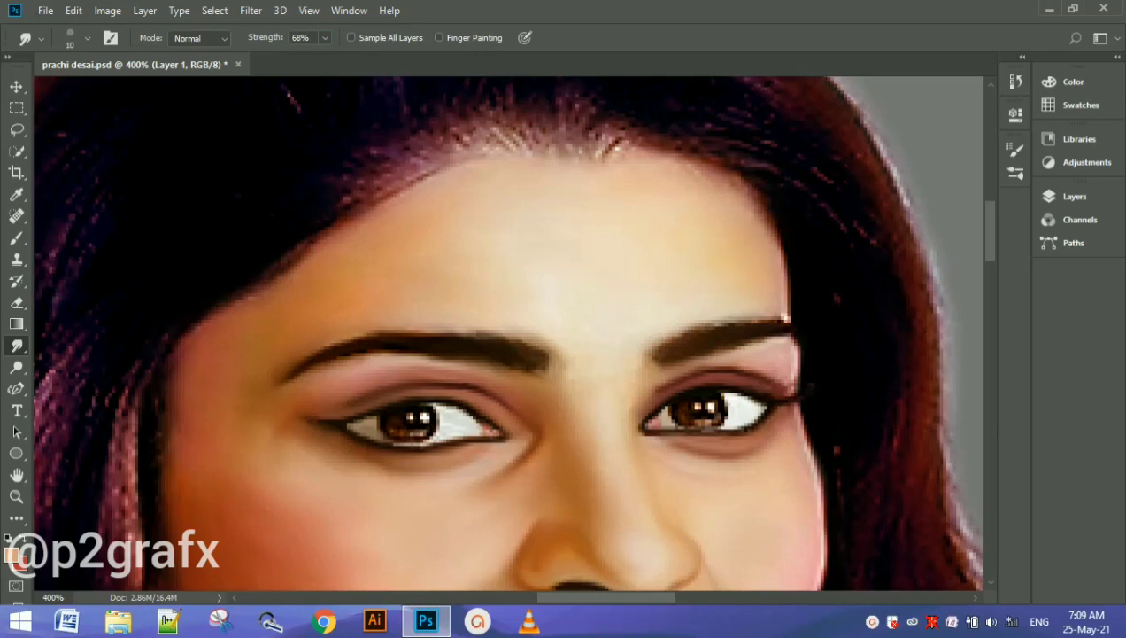
scroll(512, 333, "down", 1)
key("8")
key("1")
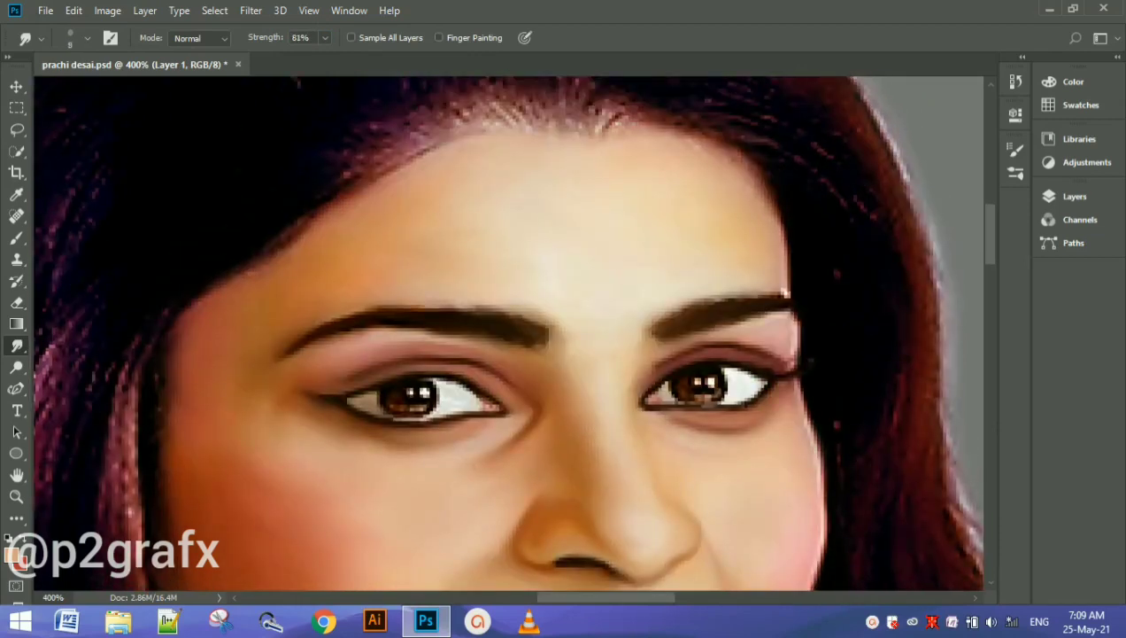
key("bracketright")
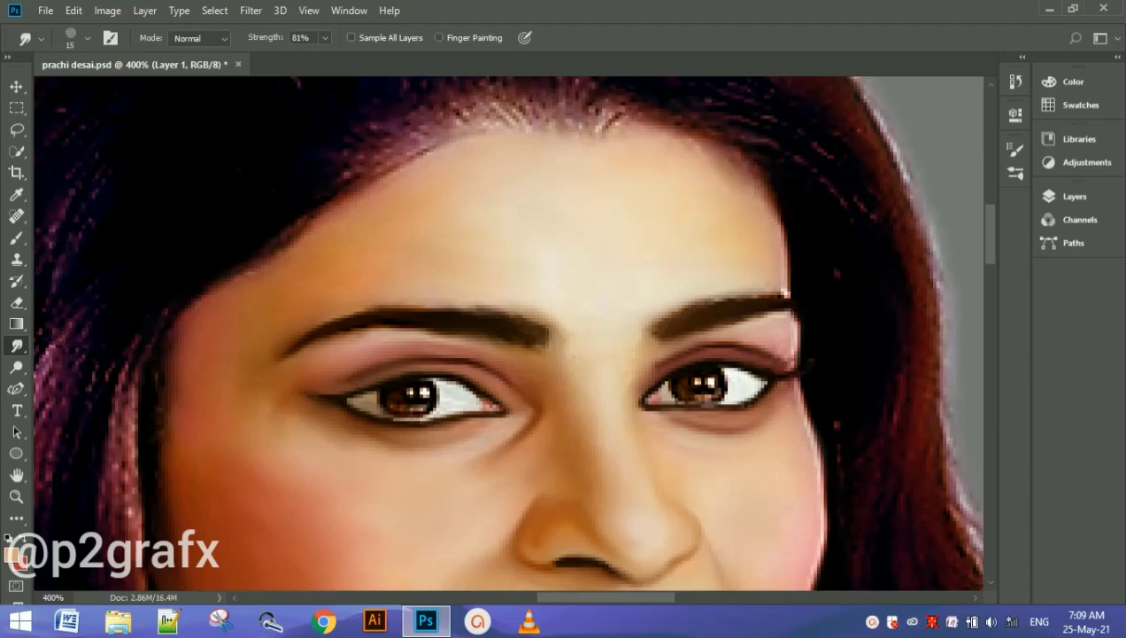
key("bracketleft")
key("bracketleft")
key("bracketleft")
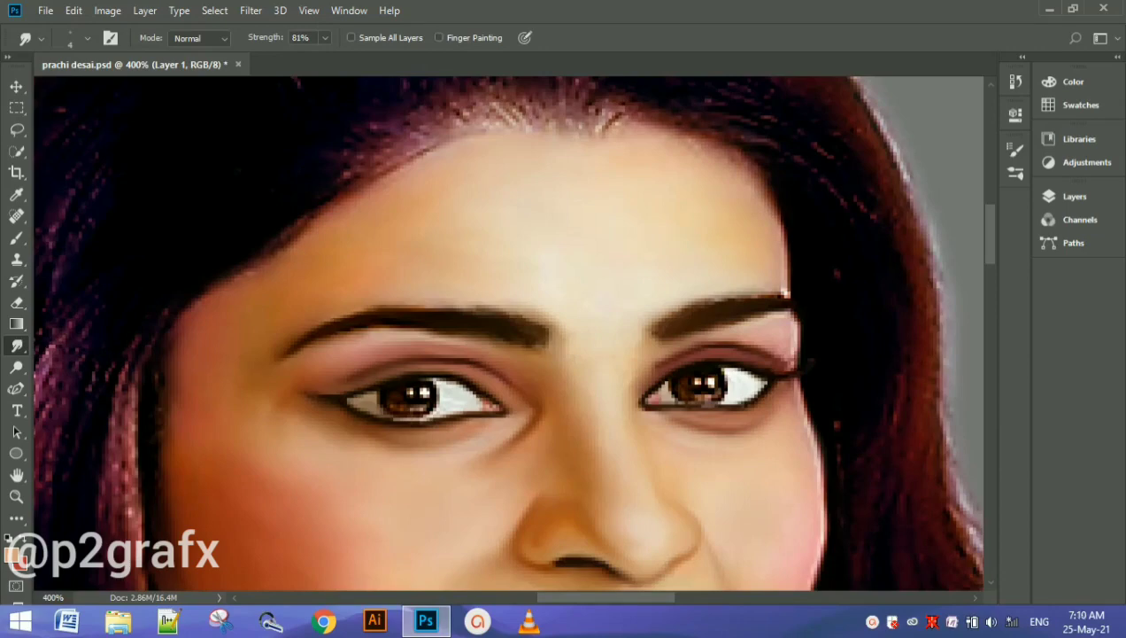
key("8")
key("9")
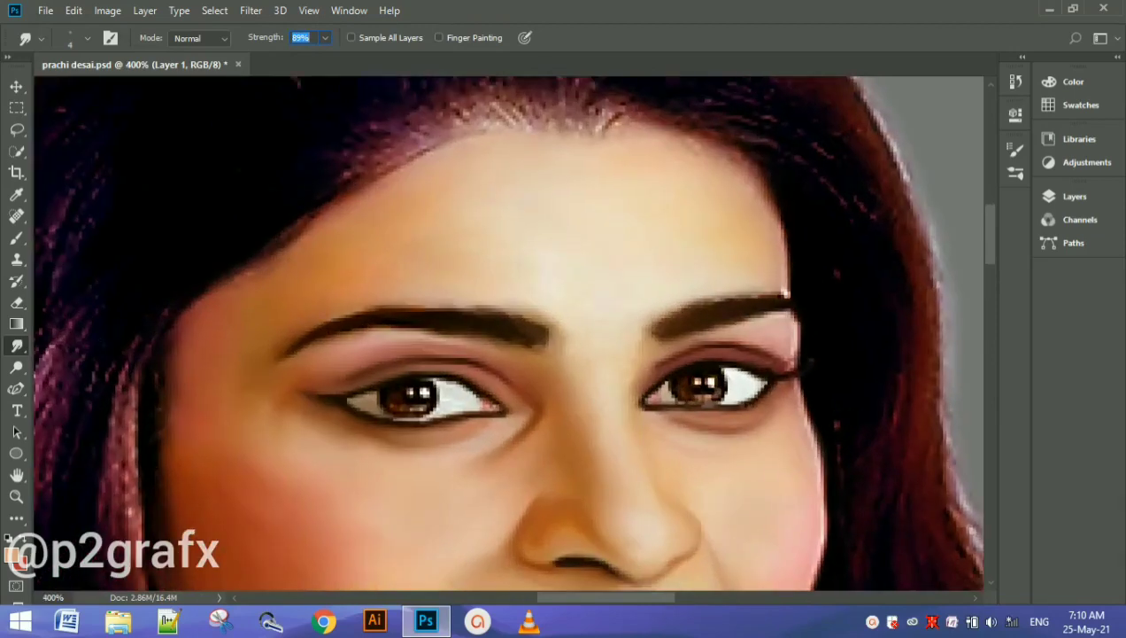
Show the Layers panel, fit the portrait in view, and check the hair layer's visibility
key("F7")
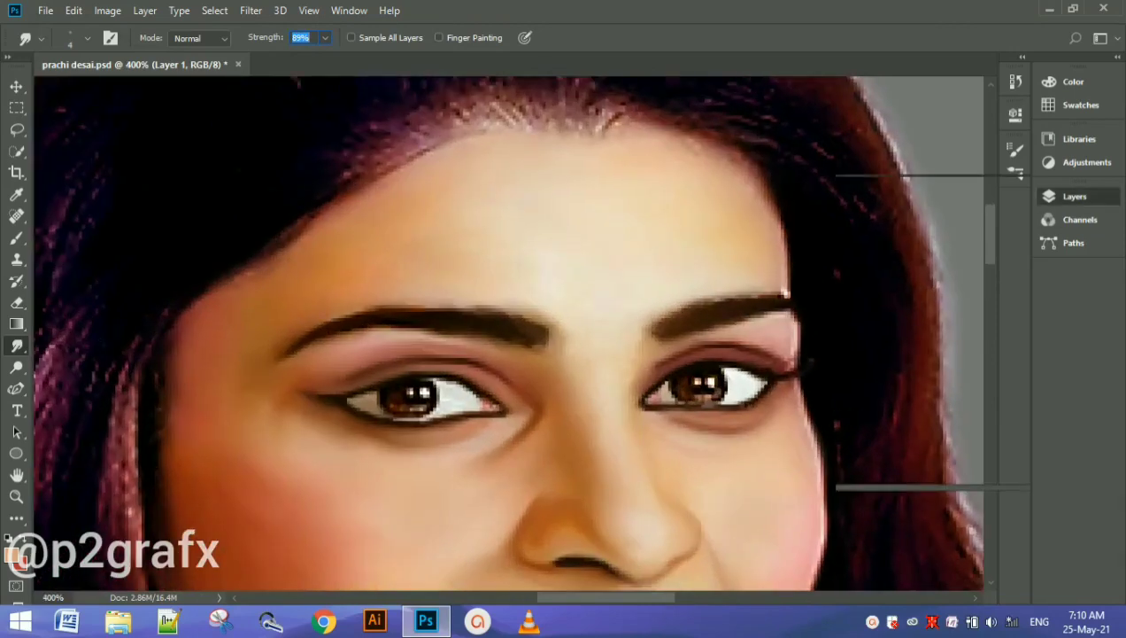
key("ctrl+1")
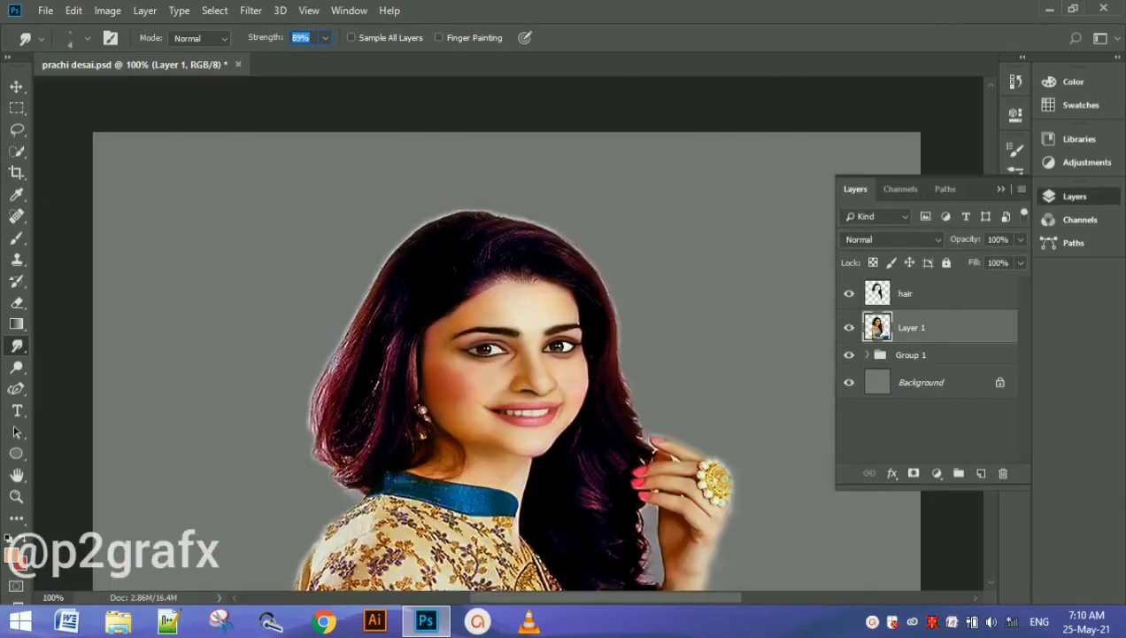
key("ctrl+minus")
left_click(849, 293)
left_click(849, 293)
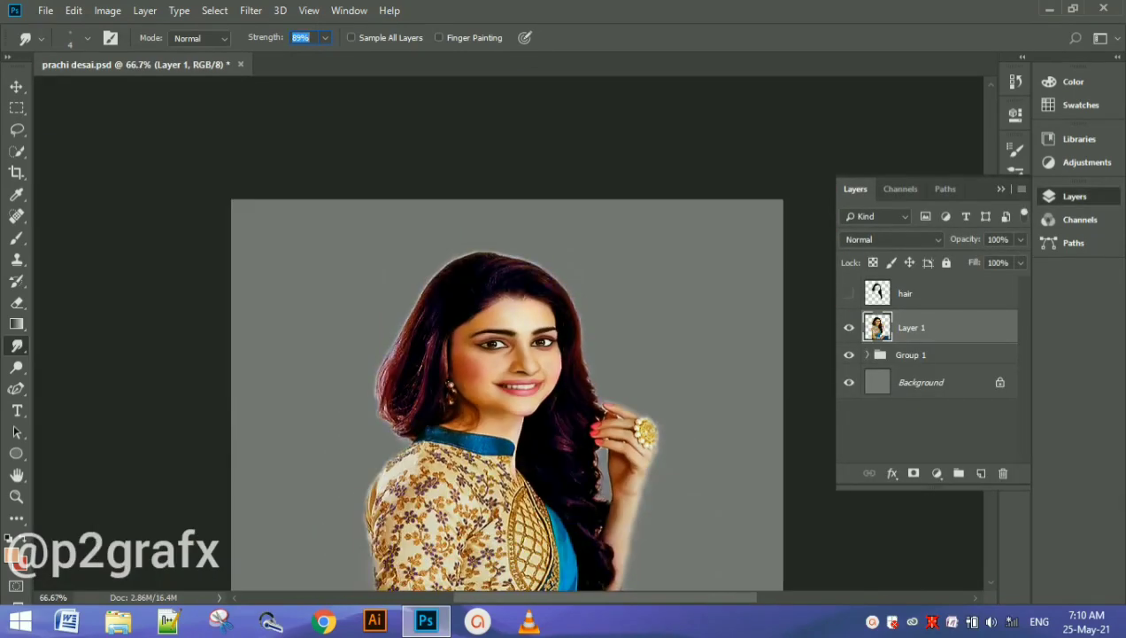
left_click(849, 293)
Check Layer 1's visibility, select it, and add an empty Layer 2 above it
left_click(921, 293)
left_click(849, 328)
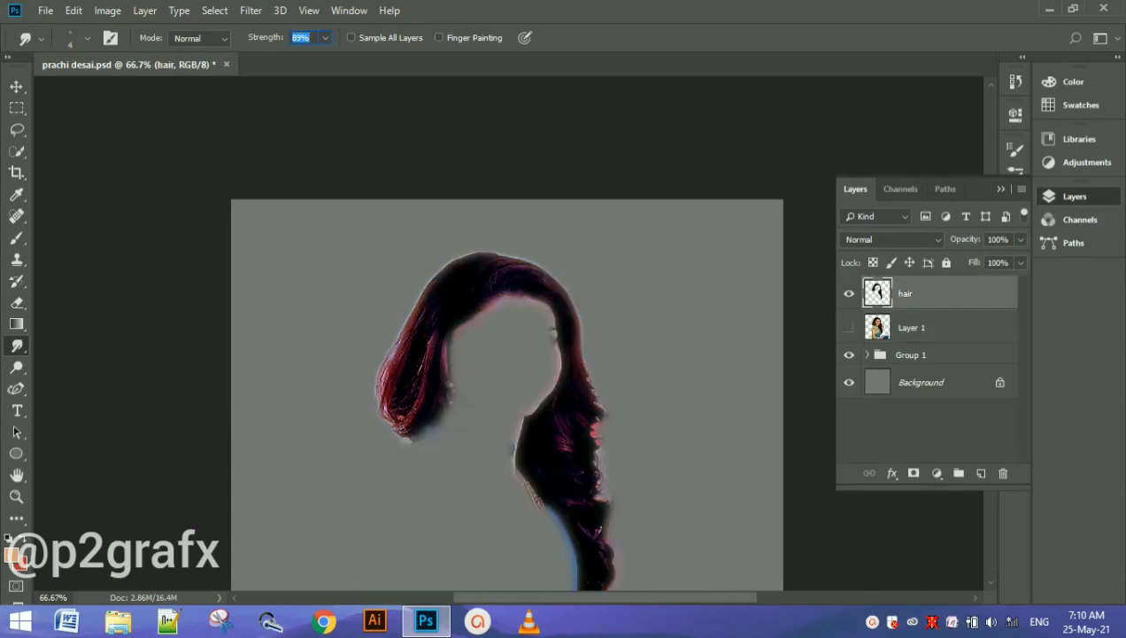
left_click(850, 328)
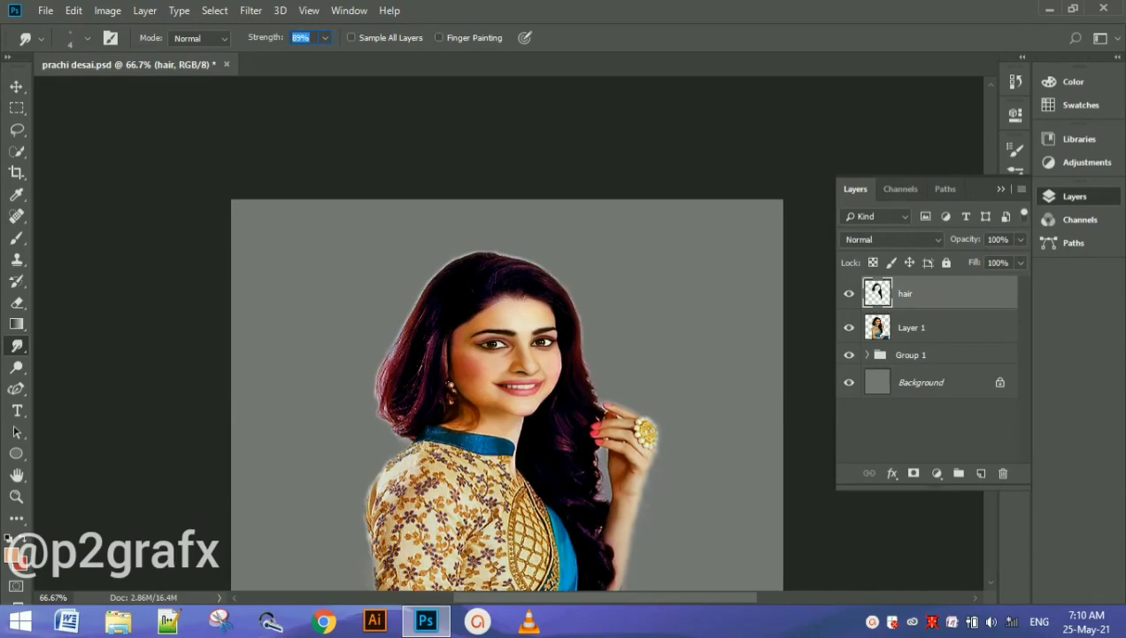
left_click(921, 328)
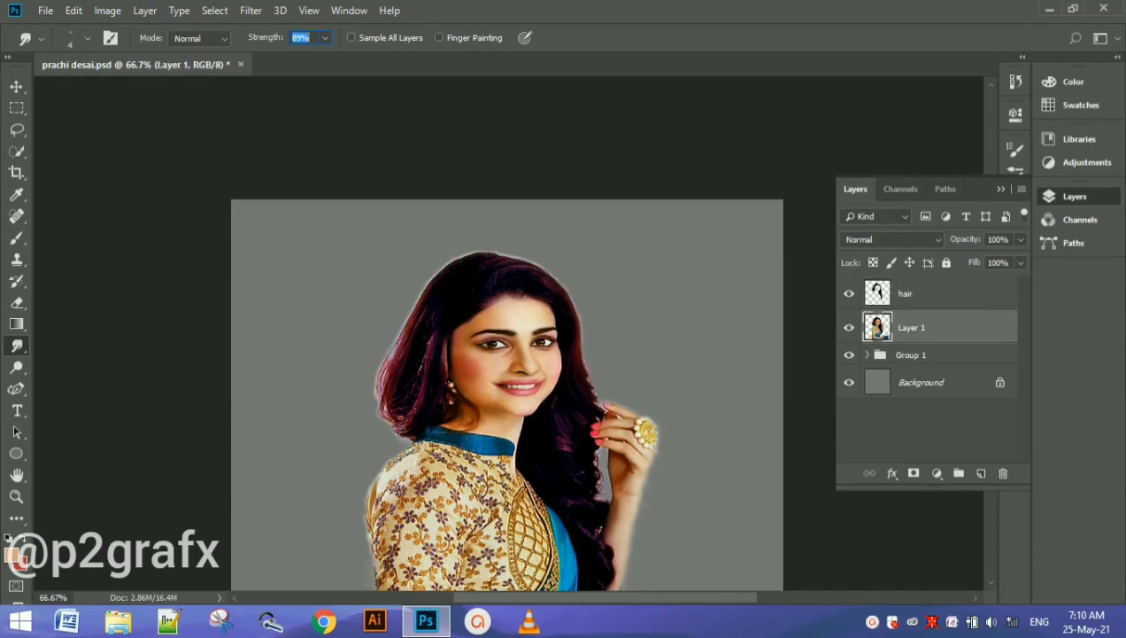
left_click(981, 473)
key("i")
key("ctrl+plus")
key("ctrl+plus")
key("ctrl+plus")
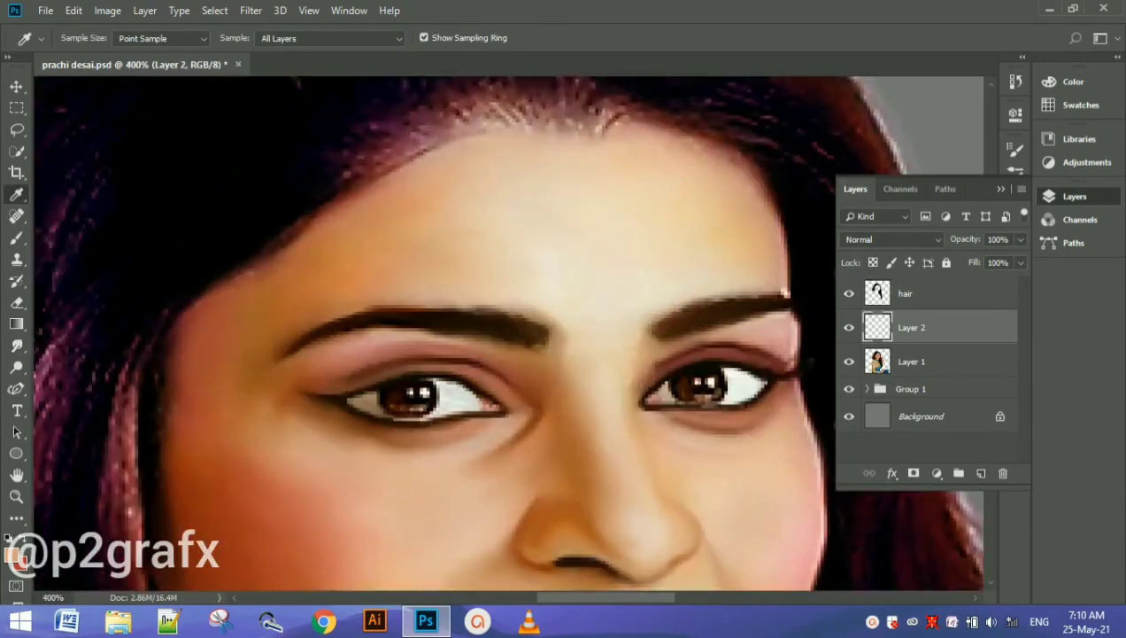
Sample the dark iris colour from Layer 1 with the Eyedropper
key("F7")
key("F7")
key("alt+bracketleft")
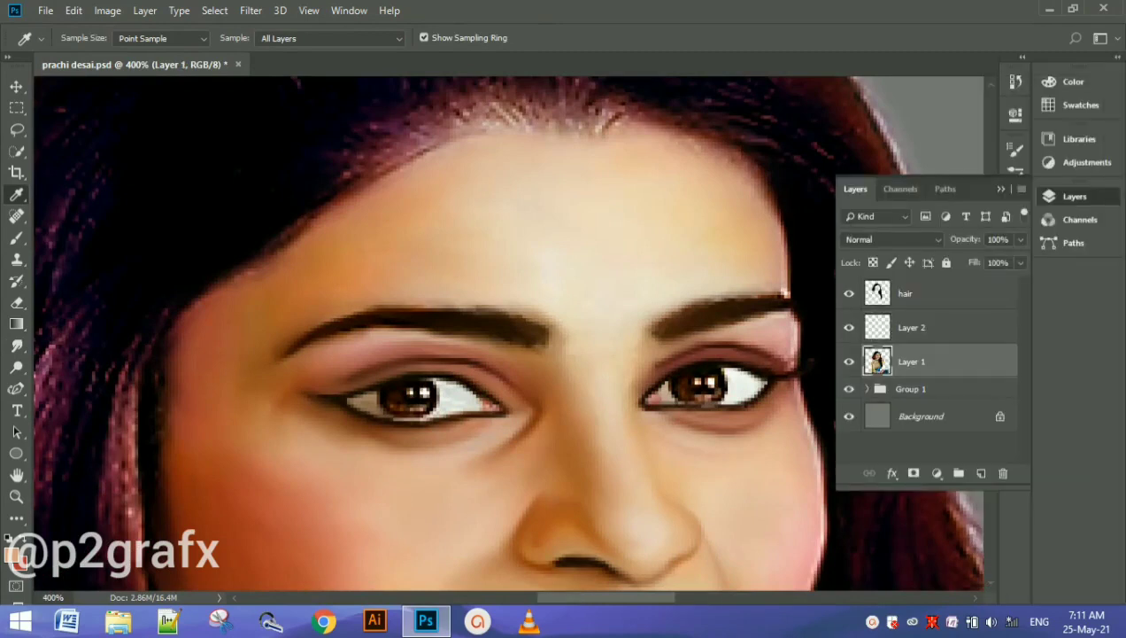
left_click(714, 381)
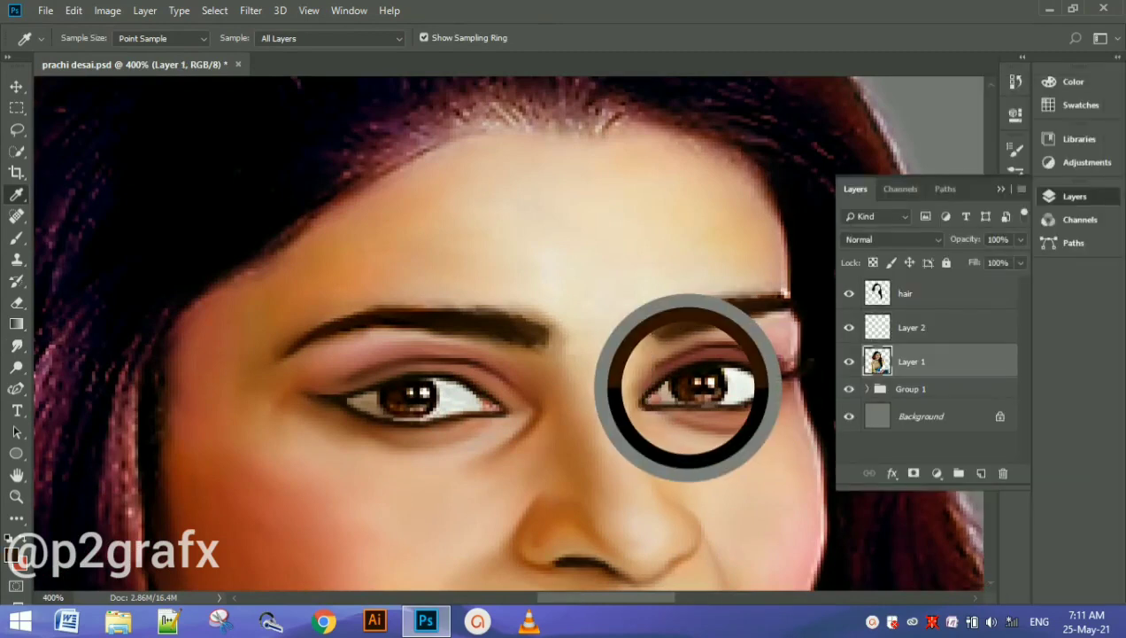
left_click(399, 398)
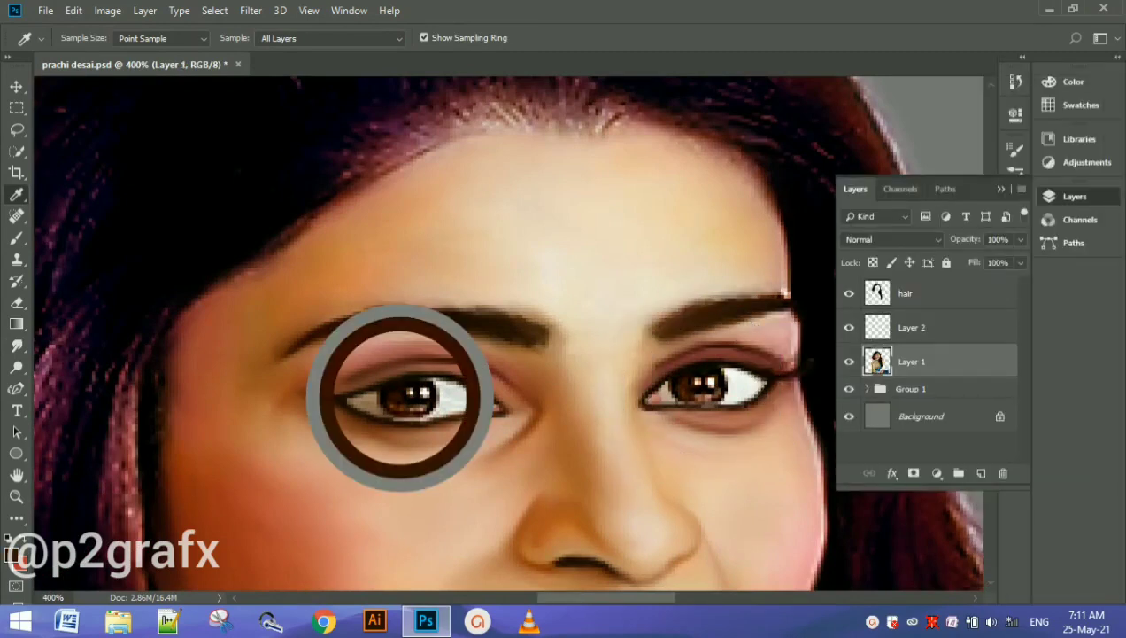
Select Layer 2 and set the Brush to 100% opacity
left_click(912, 328)
key("b")
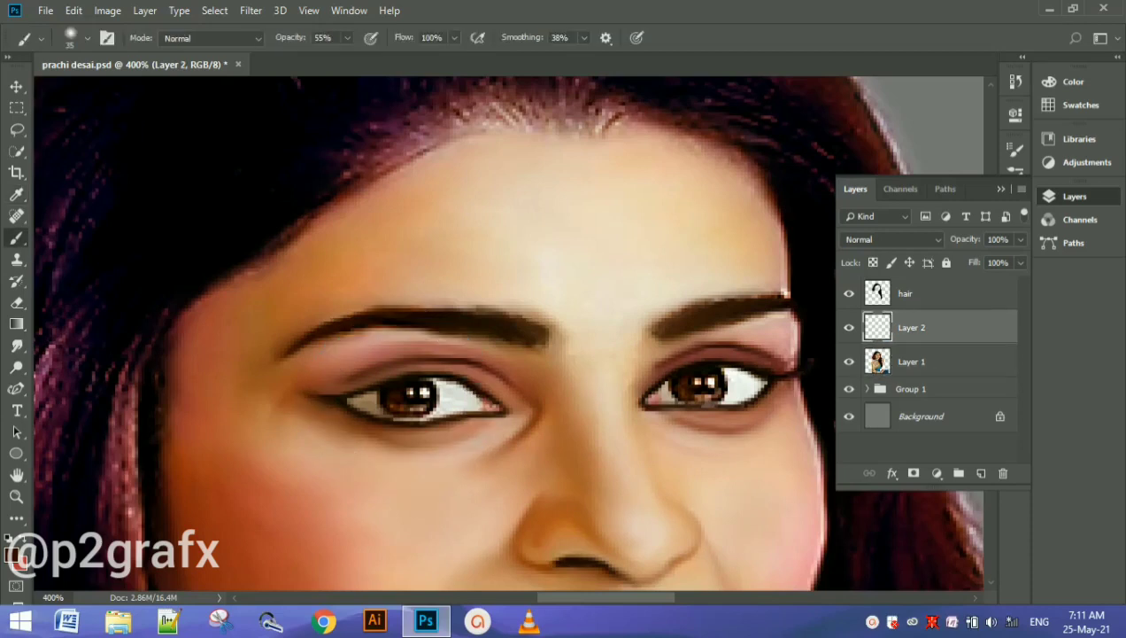
key("0")
left_click(87, 38)
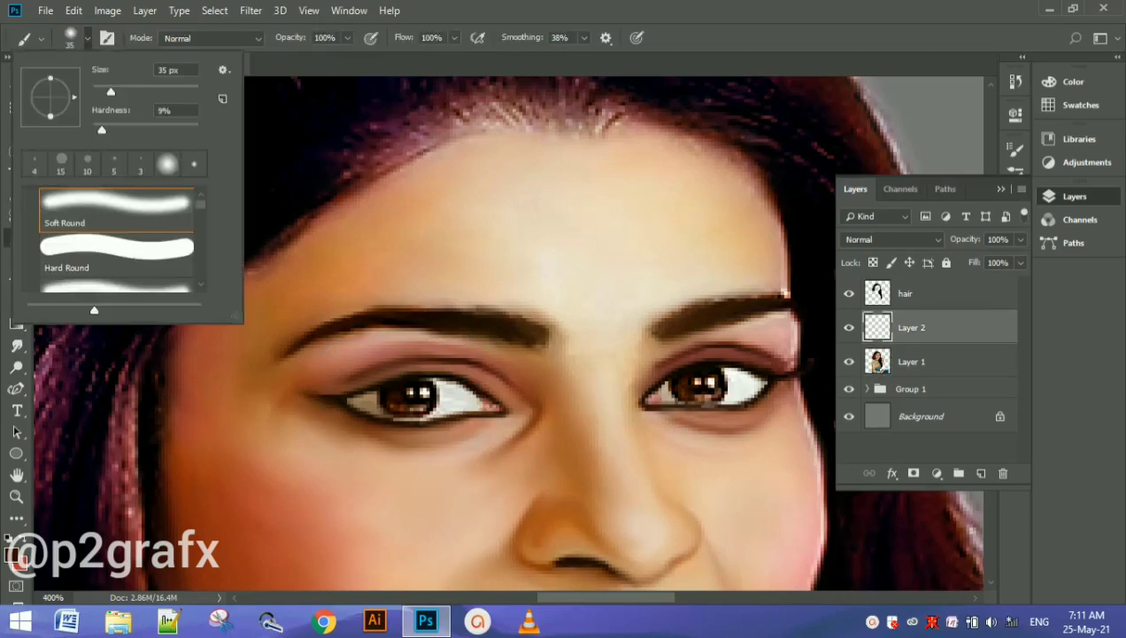
With a smaller brush, paint brown over both irises' photo highlights and the lower lash line
key("Return")
key("ctrl+plus")
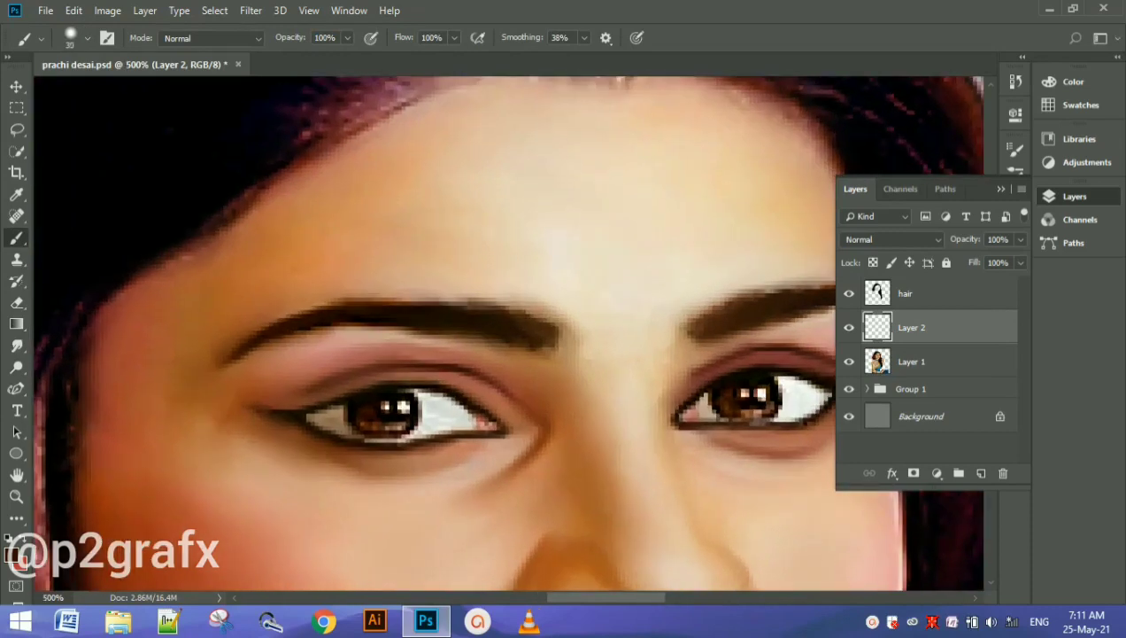
key("bracketleft")
left_click_drag(357, 422, 403, 423)
mouse_move(402, 420)
left_mouse_down()
mouse_move(386, 426)
mouse_move(382, 401)
left_mouse_up()
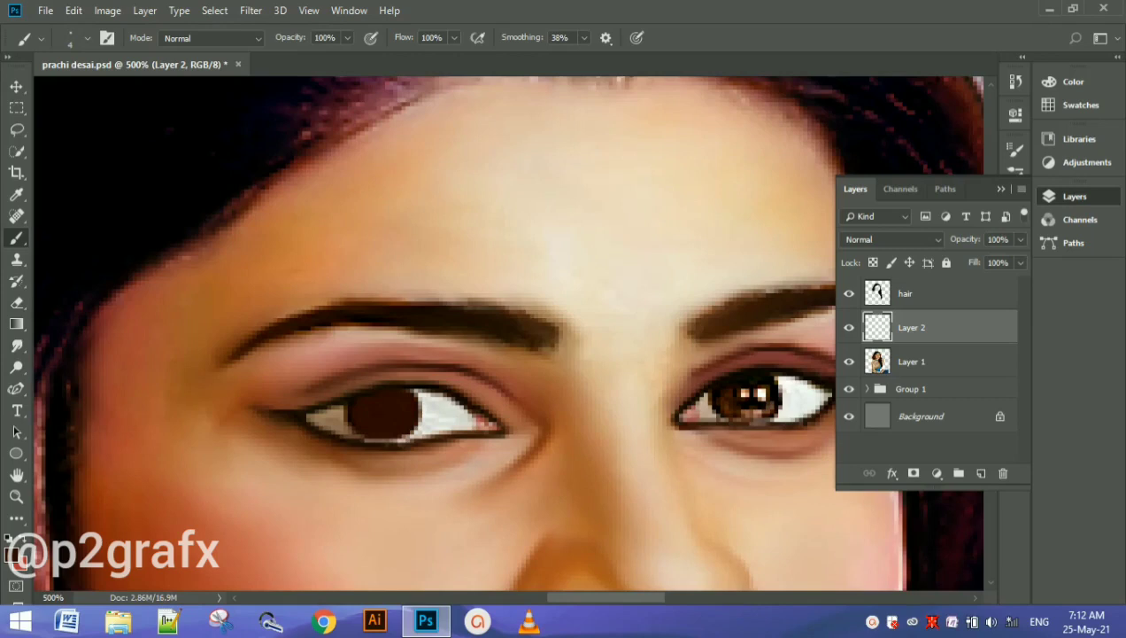
mouse_move(735, 391)
left_mouse_down()
mouse_move(767, 379)
mouse_move(735, 411)
mouse_move(750, 416)
mouse_move(762, 393)
left_mouse_up()
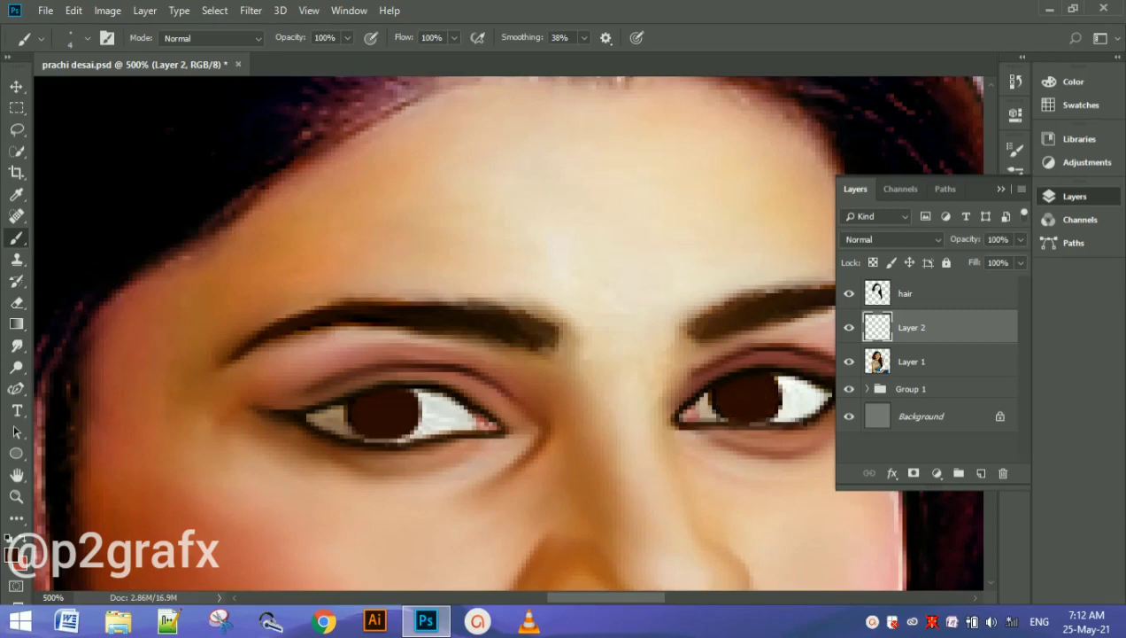
Darken the rims of both irises, undo one stray stroke, and dab in dark pupils
key("x")
left_click_drag(344, 416, 391, 437)
left_click_drag(404, 386, 416, 415)
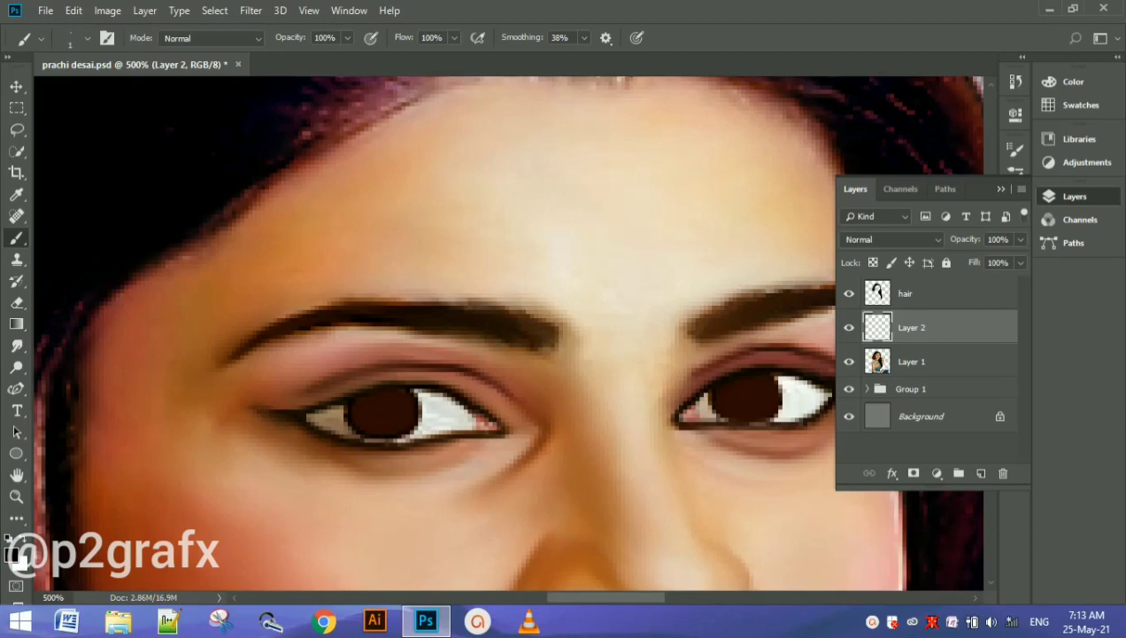
left_click_drag(719, 414, 767, 416)
left_click_drag(775, 373, 772, 390)
left_click_drag(719, 424, 746, 421)
key("ctrl+z")
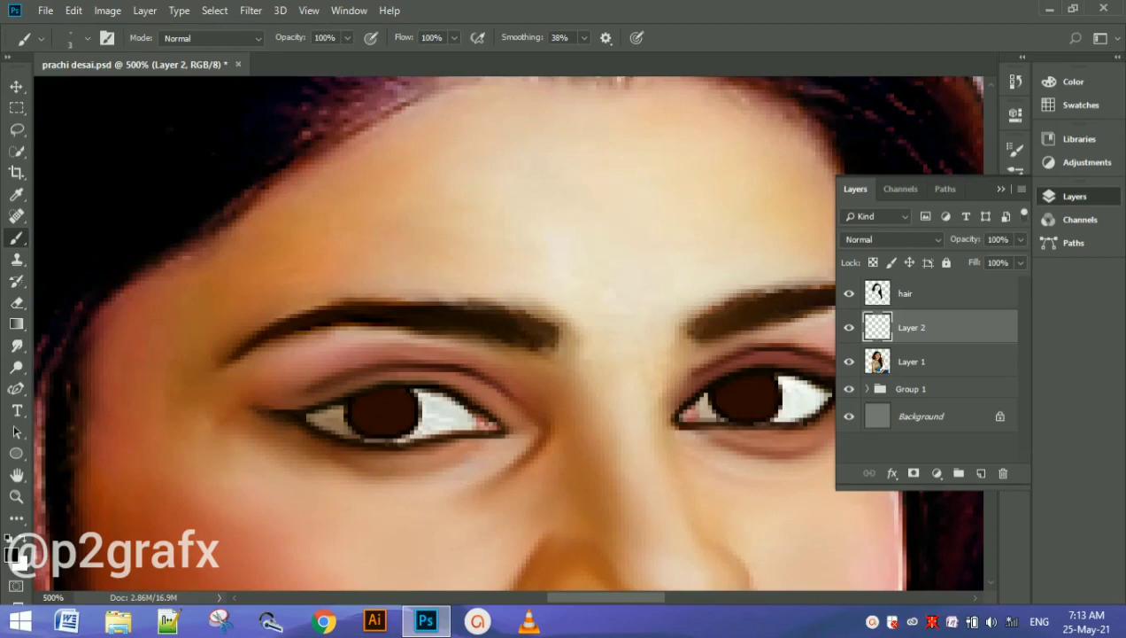
left_click(380, 400)
left_click(742, 390)
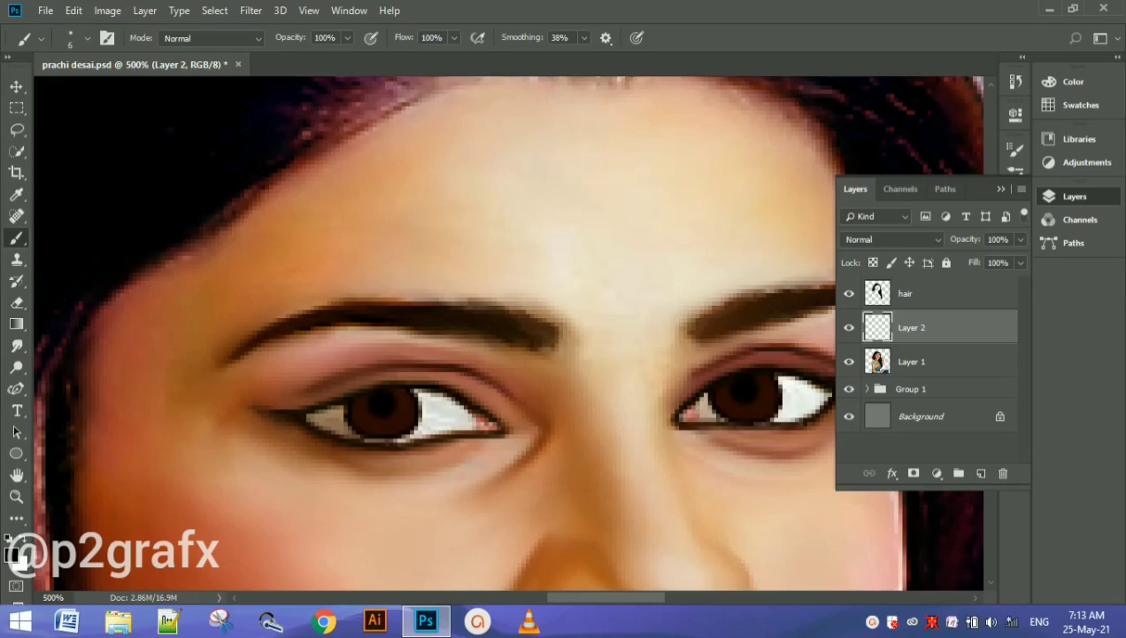
key("ctrl+minus")
key("ctrl+minus")
key("ctrl+minus")
key("ctrl+minus")
Set the foreground colour to hex 0a4793 in the Color Picker
key("i")
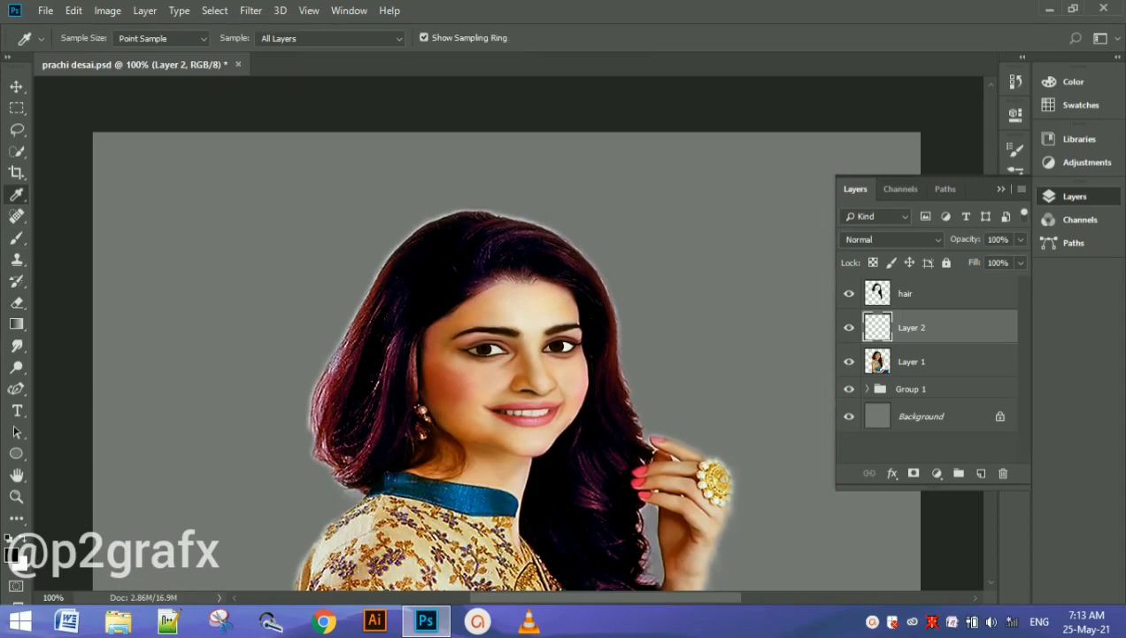
left_click(11, 549)
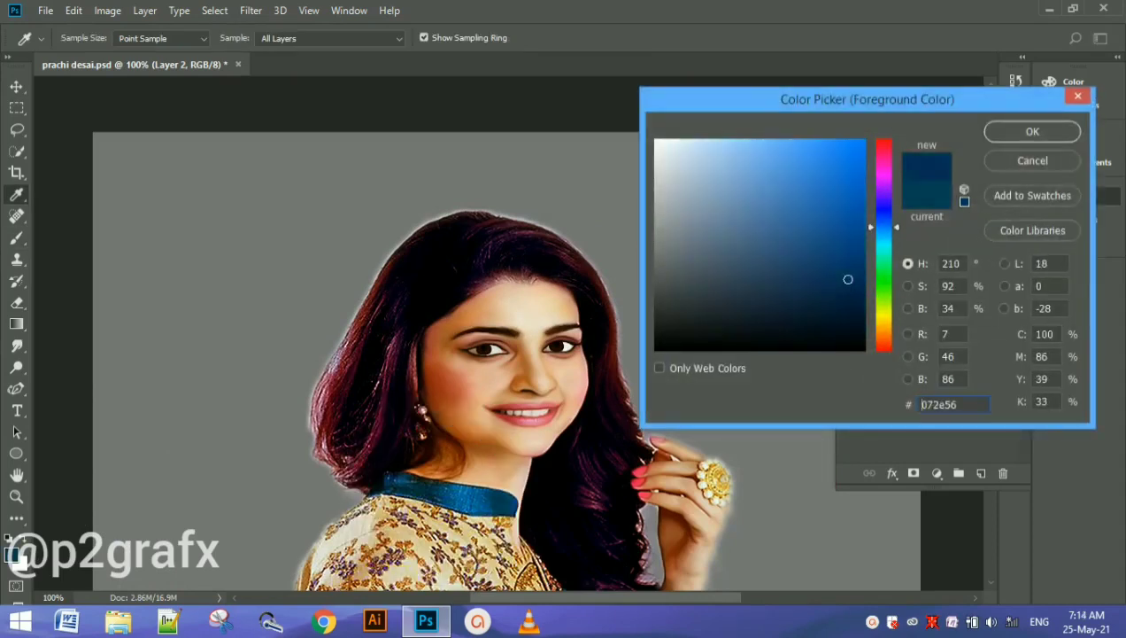
type("063a4d")
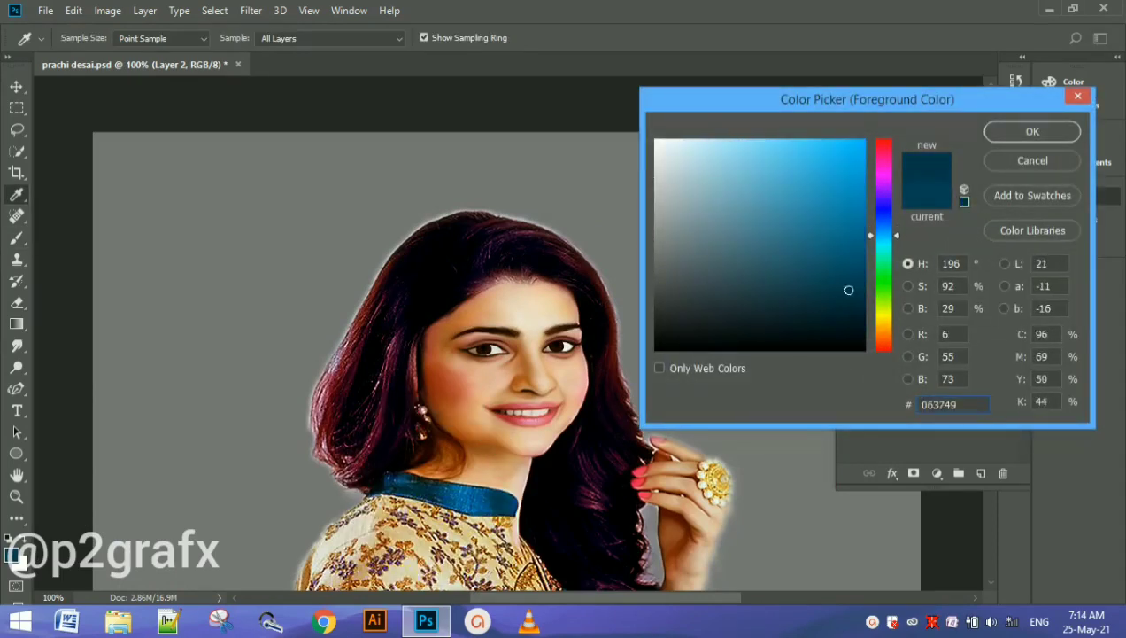
type("0a54930a4793")
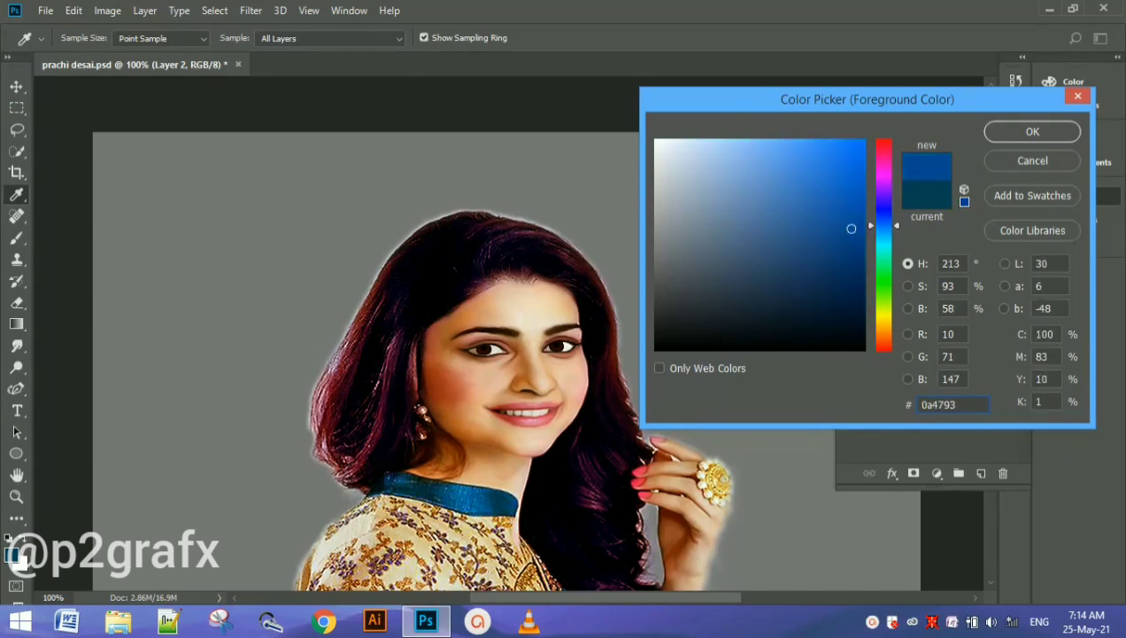
type("0a9347")
key("Return")
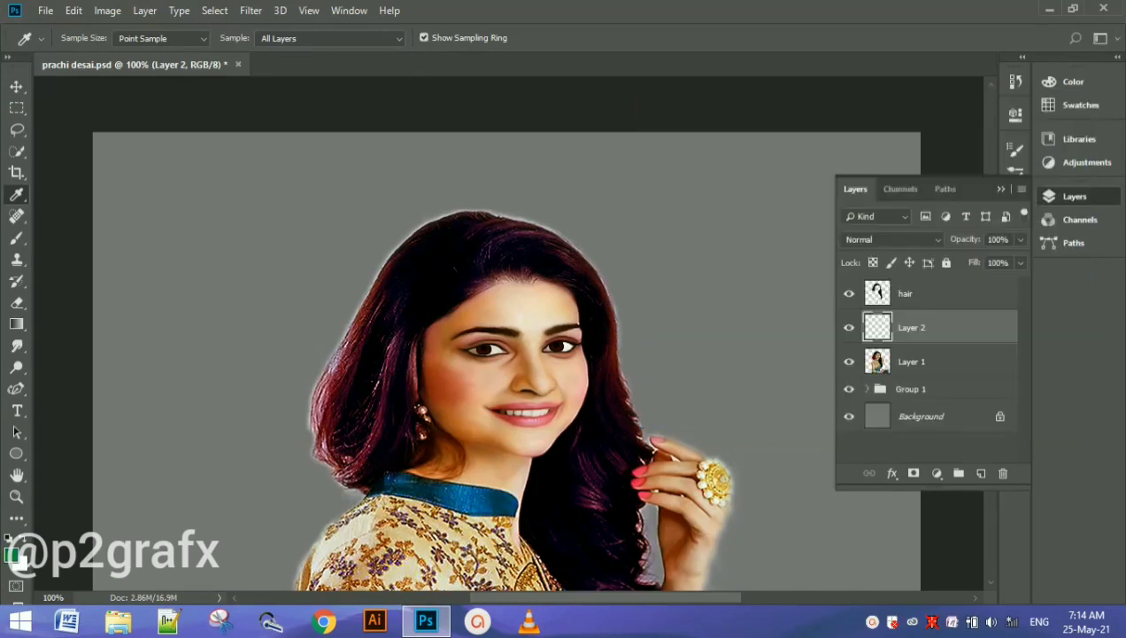
key("ctrl+plus")
key("ctrl+plus")
key("ctrl+plus")
Try a green stroke on the left iris, then undo the green strokes
key("b")
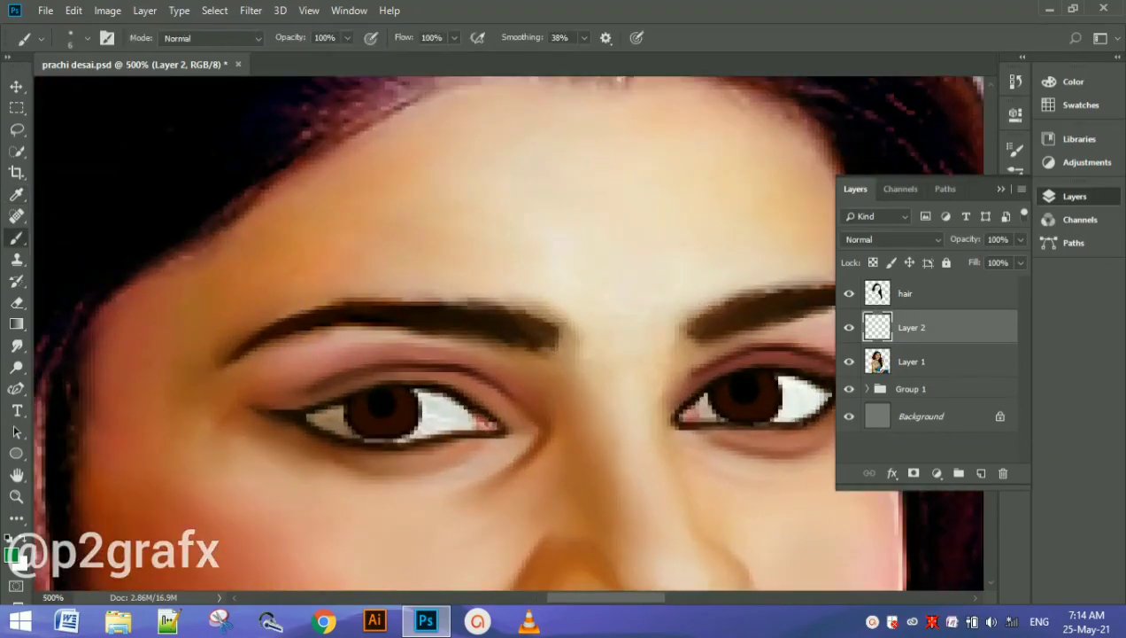
mouse_move(365, 395)
left_mouse_down()
mouse_move(349, 405)
mouse_move(370, 412)
left_mouse_up()
left_click(1016, 81)
key("ctrl+z")
key("ctrl+z")
key("ctrl+z")
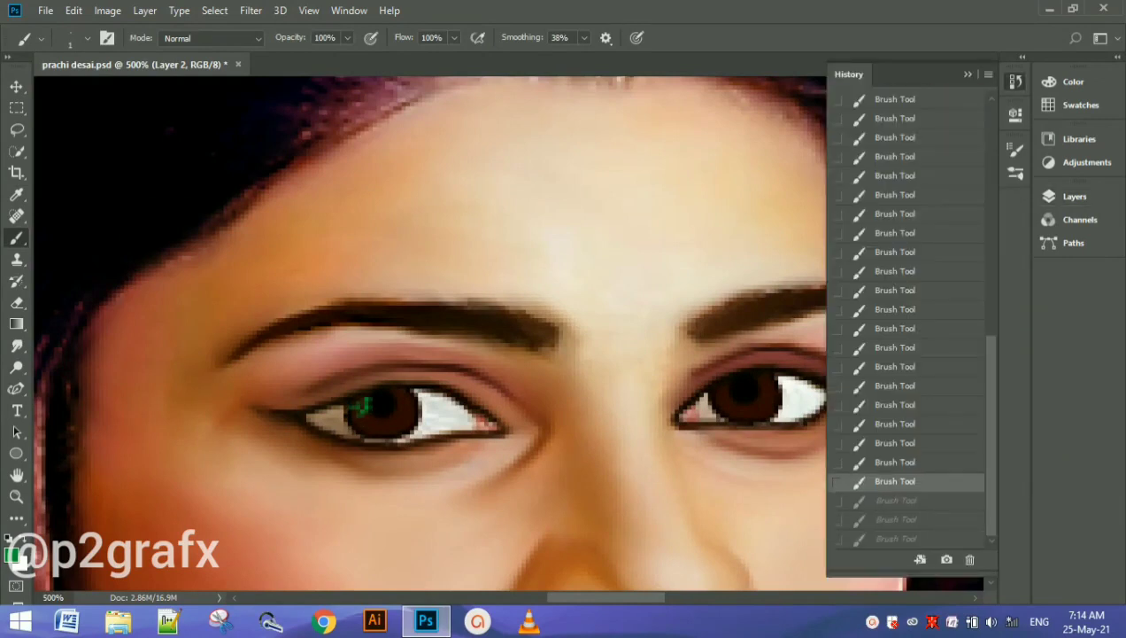
key("ctrl+z")
key("ctrl+z")
key("ctrl+z")
key("ctrl+z")
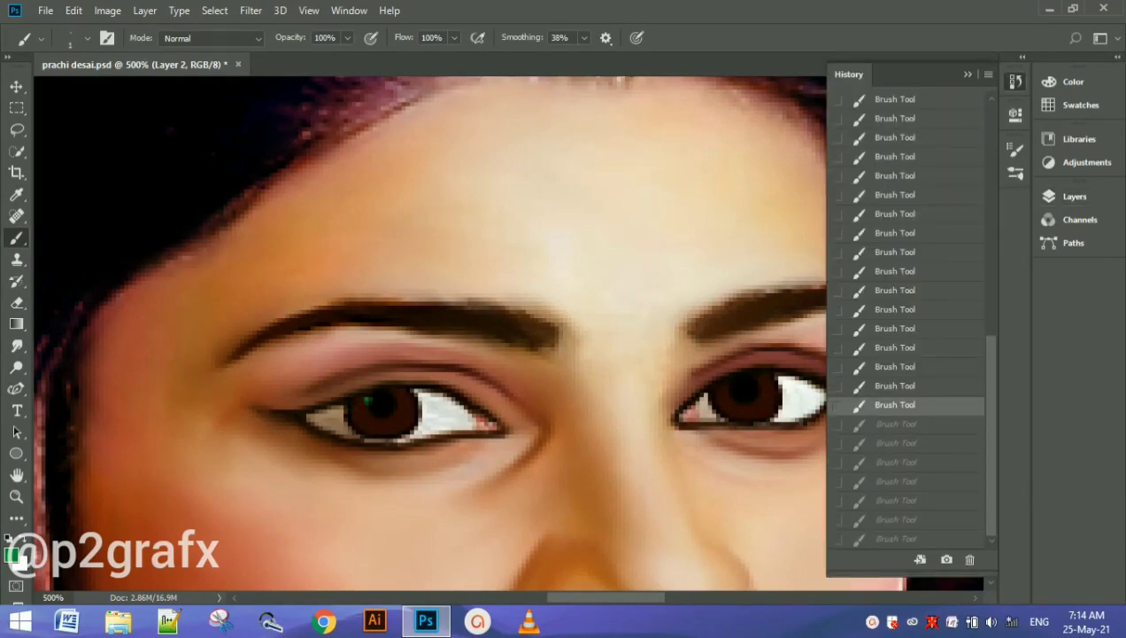
key("ctrl+z")
key("ctrl+z")
left_click(1016, 80)
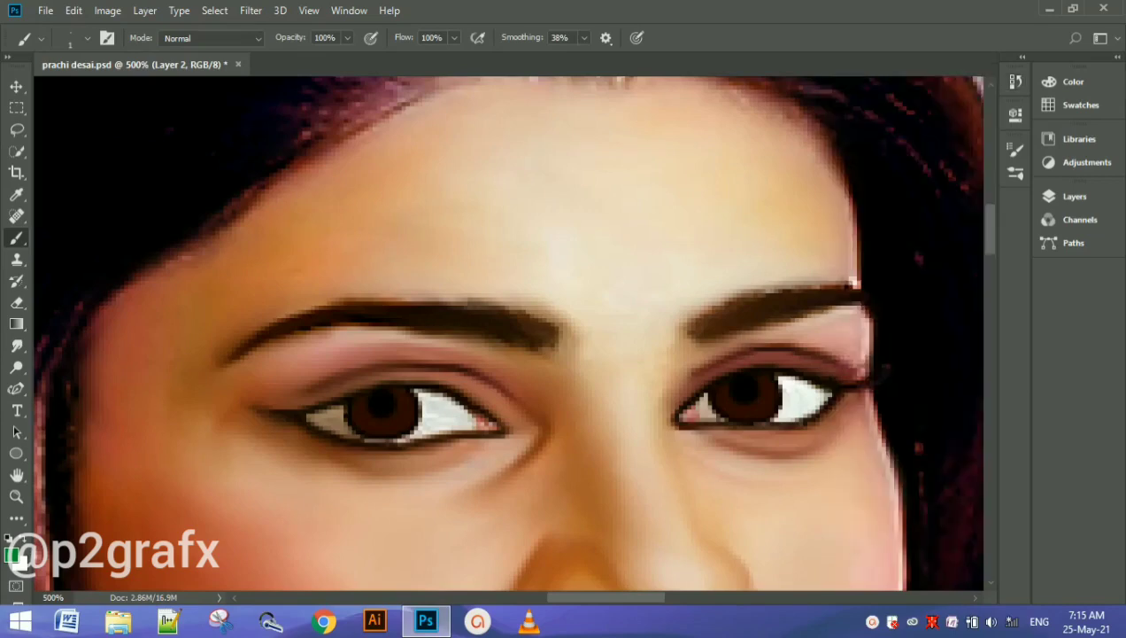
Zoom closer, test and undo another green stroke, then widen the brush spacing in Brush Settings
key("ctrl+plus")
scroll(560, 436, "left", 5)
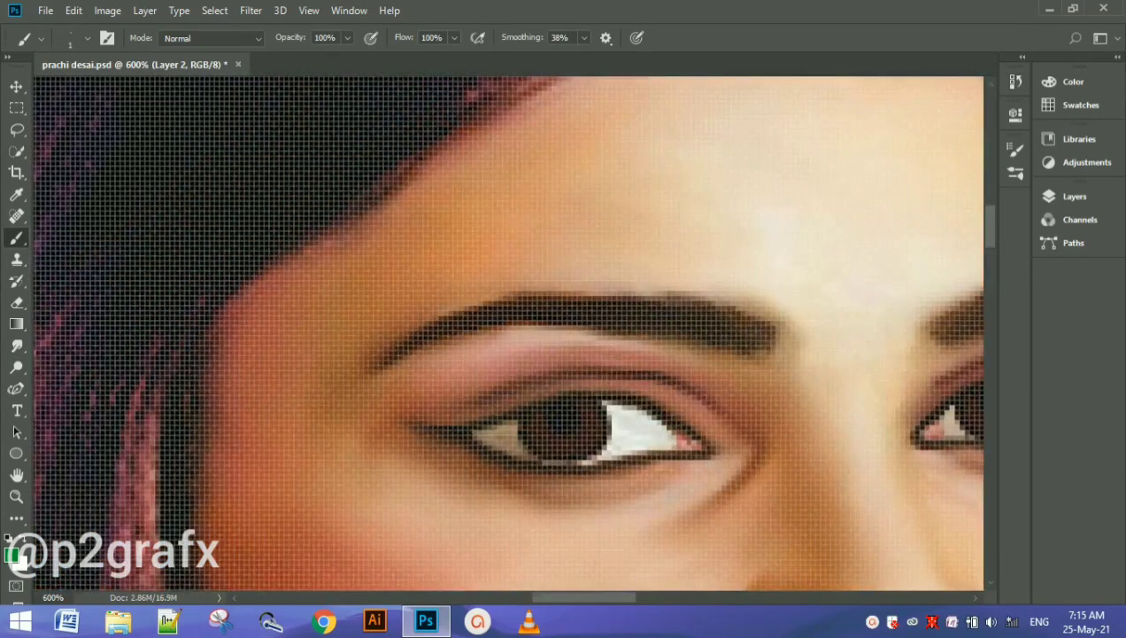
left_click_drag(565, 441, 578, 410)
left_click(1016, 81)
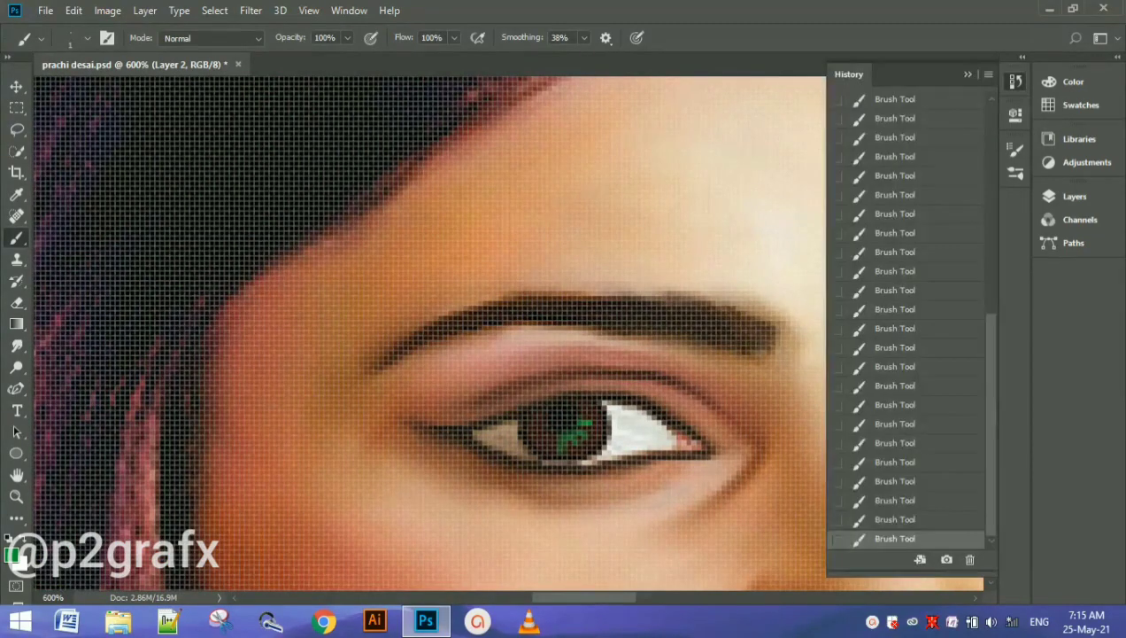
key("ctrl+z")
key("ctrl+z")
key("ctrl+z")
left_click(1016, 81)
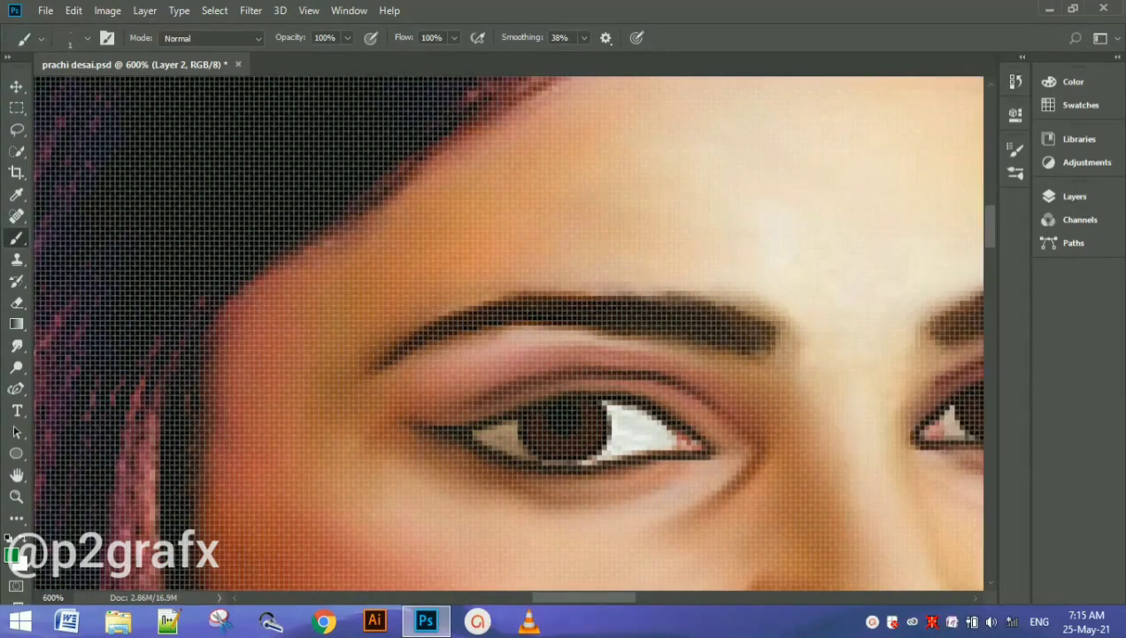
left_click(1016, 149)
mouse_move(824, 427)
left_mouse_down()
mouse_move(948, 427)
mouse_move(856, 428)
left_mouse_up()
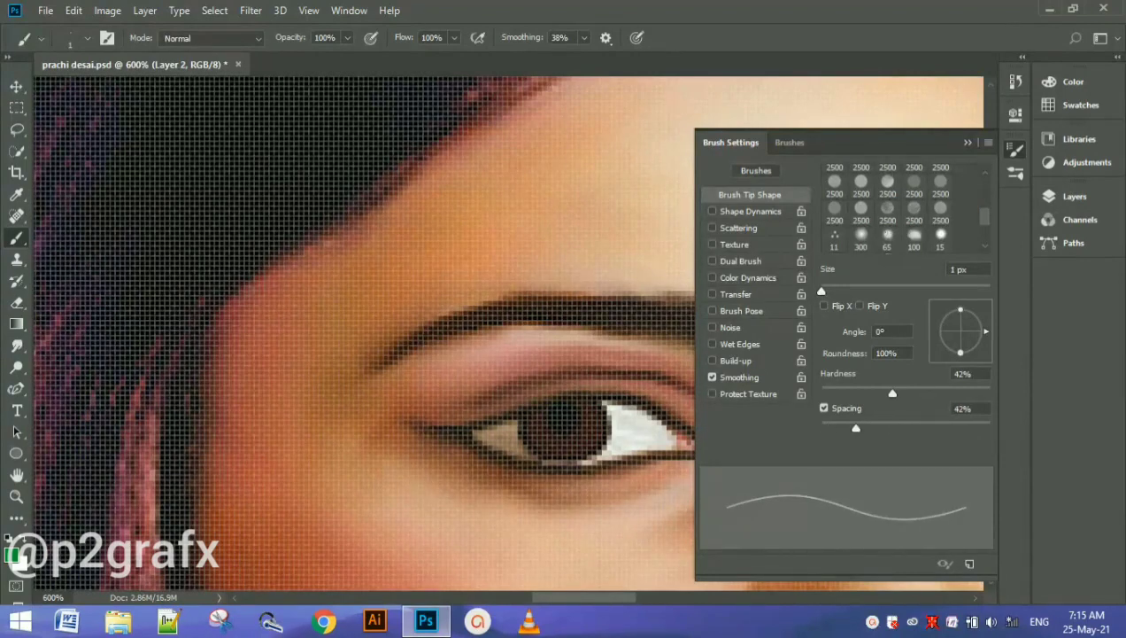
In Brush Settings, choose a soft round tip, adjust hardness and spacing, and size it to 1 px
mouse_move(892, 393)
left_mouse_down()
mouse_move(824, 393)
mouse_move(839, 392)
left_mouse_up()
scroll(885, 208, "up", 3)
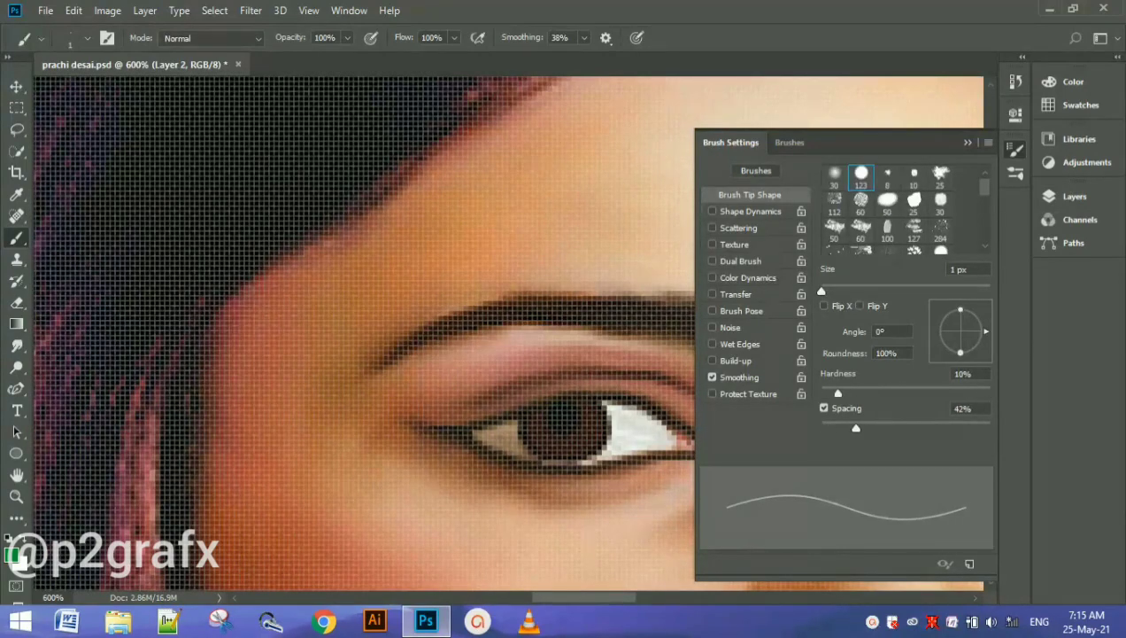
left_click_drag(986, 331, 960, 304)
key("F5")
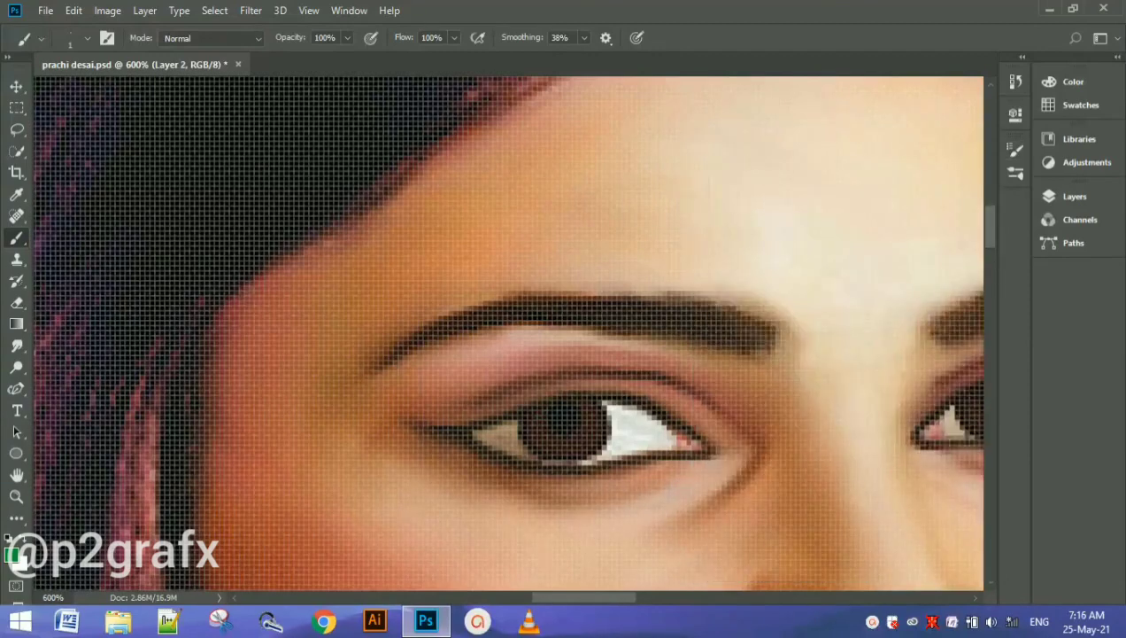
key("F5")
left_click(834, 172)
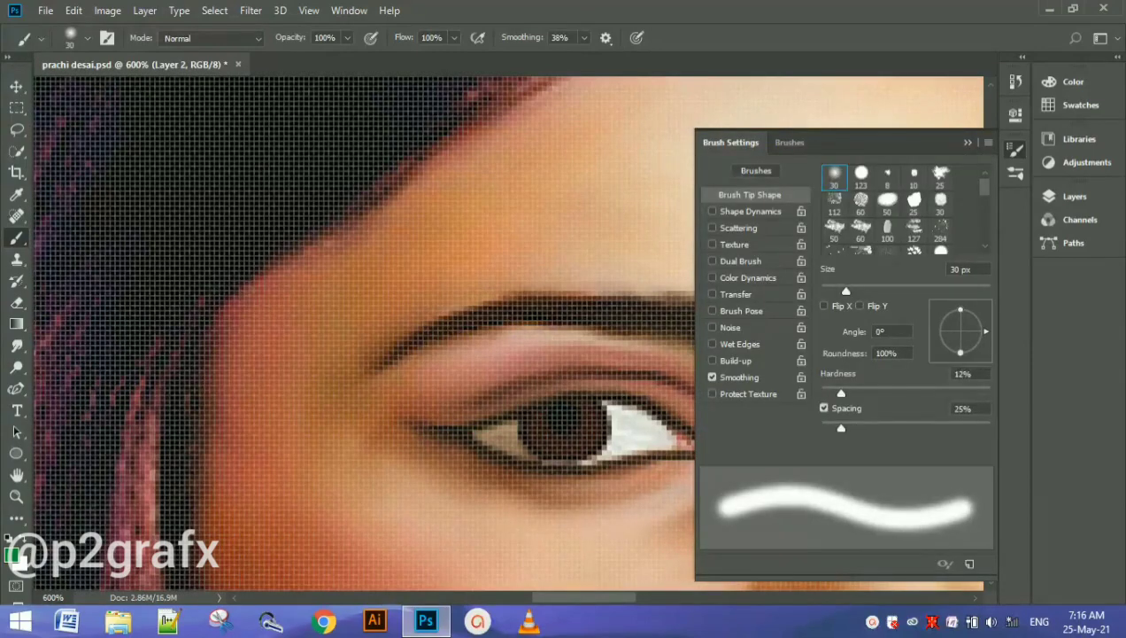
mouse_move(855, 428)
left_mouse_down()
mouse_move(868, 427)
mouse_move(854, 427)
mouse_move(839, 393)
left_mouse_up()
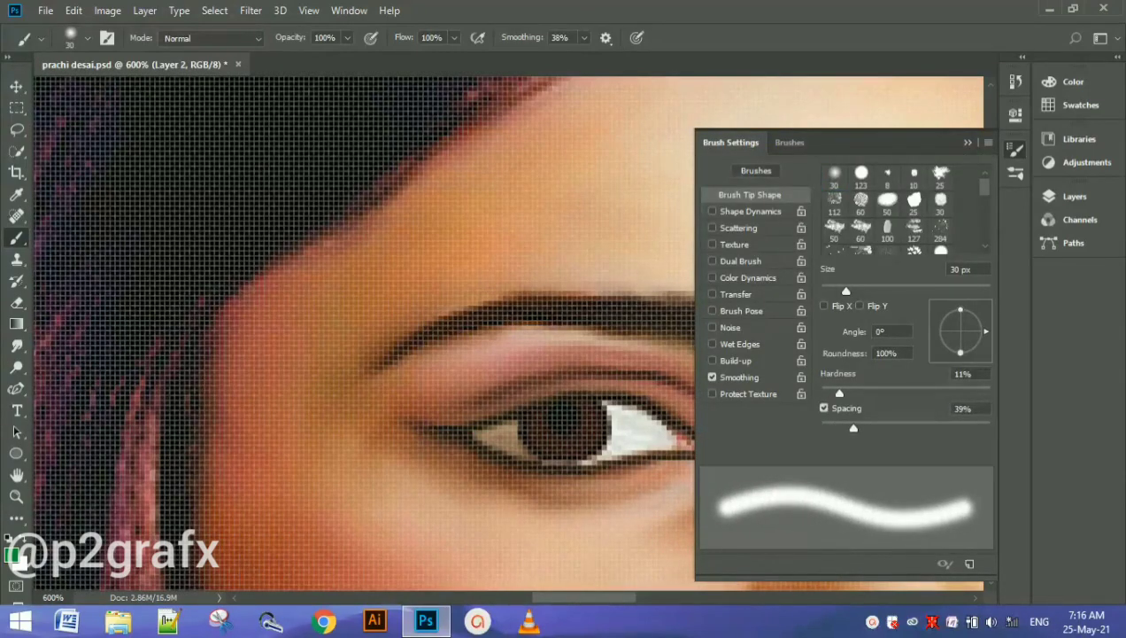
left_click_drag(846, 291, 821, 291)
key("F5")
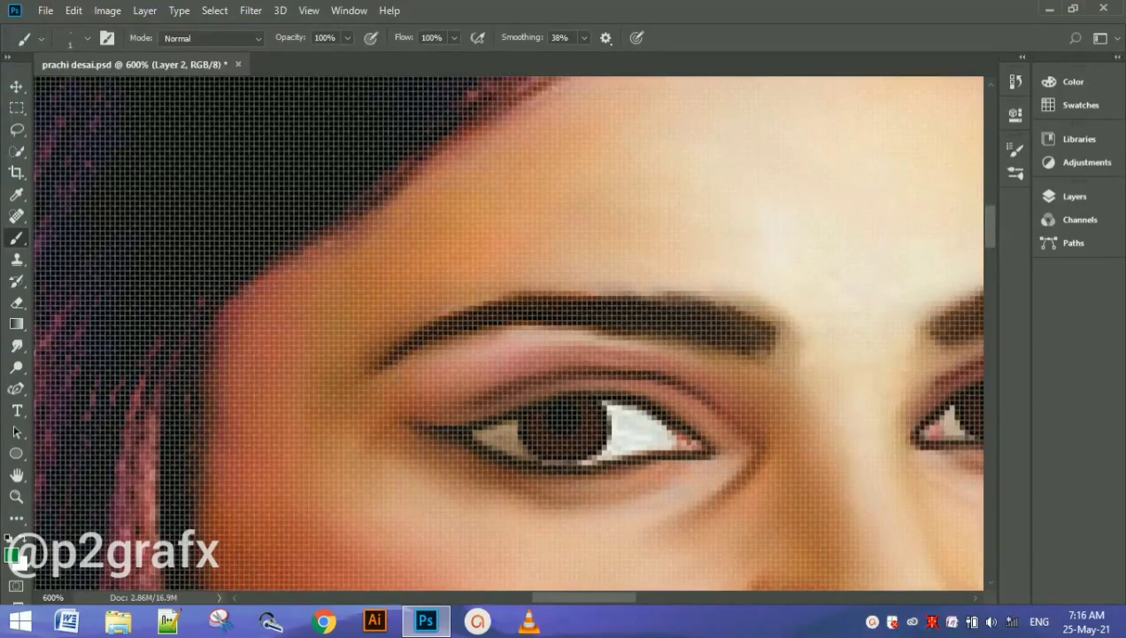
Set brush flow to 78% and paint a thin green streak on the left iris
left_click(1015, 80)
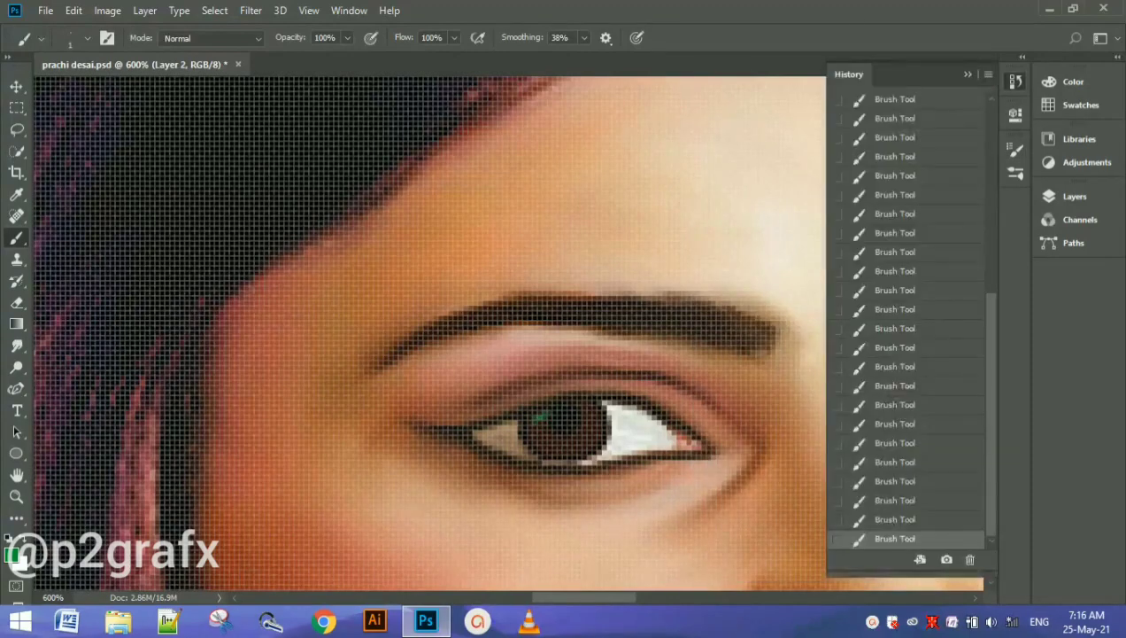
key("ctrl+z")
left_click(1015, 81)
left_click_drag(564, 434, 564, 451)
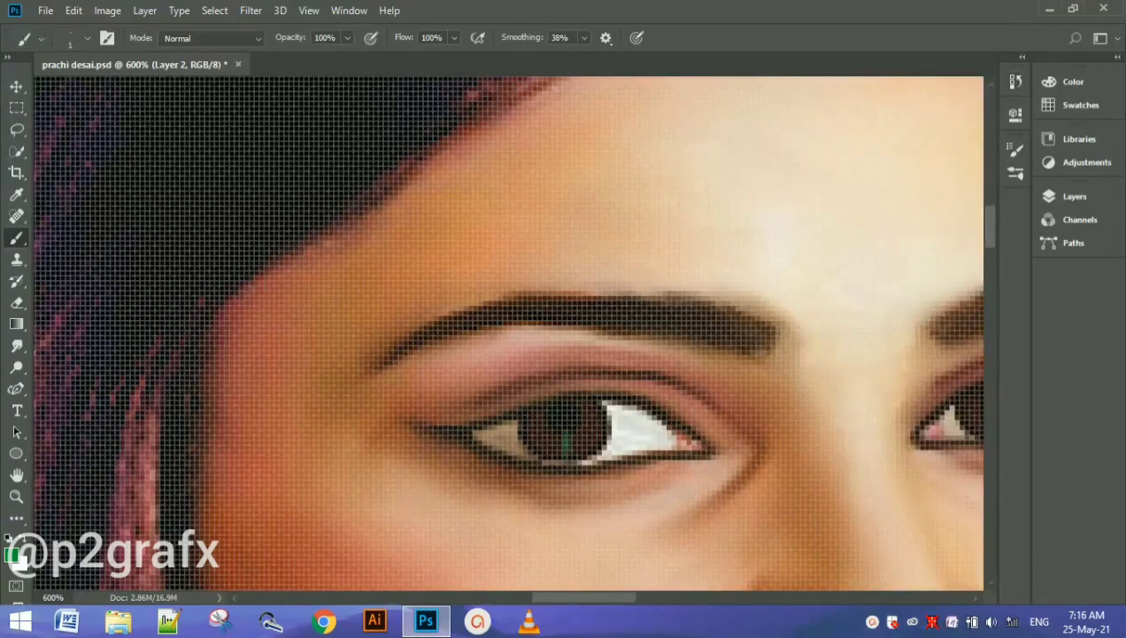
key("ctrl+z")
key("shift+2")
key("shift+2")
key("shift+7")
key("shift+8")
mouse_move(558, 433)
left_mouse_down()
mouse_move(559, 448)
mouse_move(542, 413)
mouse_move(590, 429)
mouse_move(584, 405)
mouse_move(598, 417)
mouse_move(525, 399)
mouse_move(540, 418)
left_mouse_up()
key("ctrl+minus")
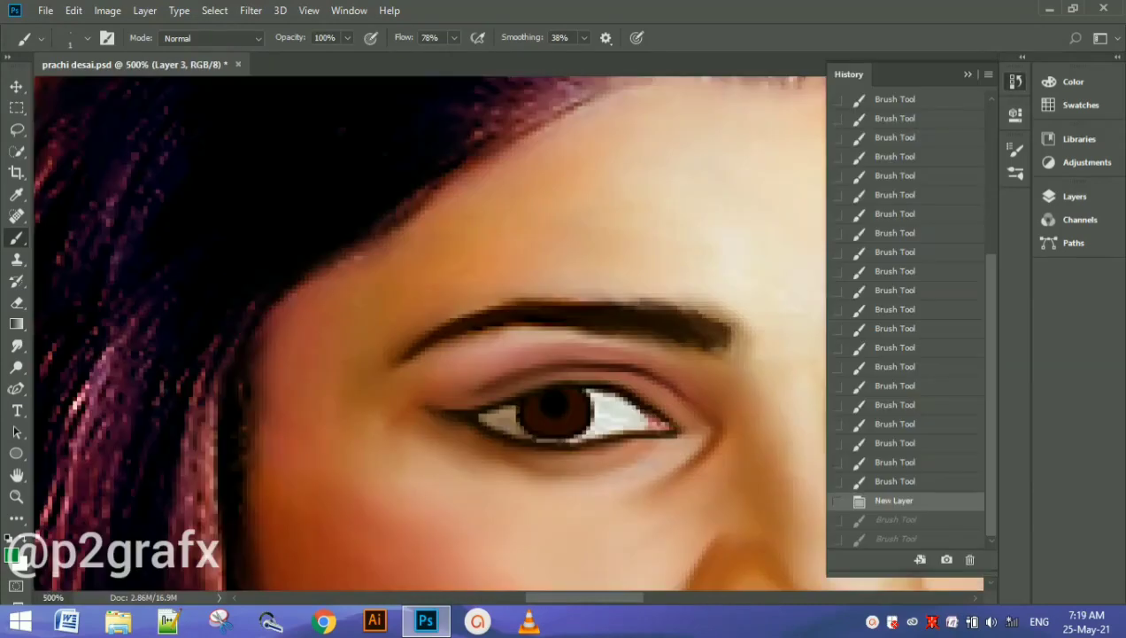
Paint thin green radial streaks on both irises, compare via History, and show the Layers panel
mouse_move(556, 434)
left_mouse_down()
mouse_move(518, 407)
mouse_move(573, 390)
mouse_move(585, 413)
mouse_move(578, 431)
mouse_move(563, 424)
mouse_move(572, 413)
left_mouse_up()
left_click_drag(797, 354, 292, 345)
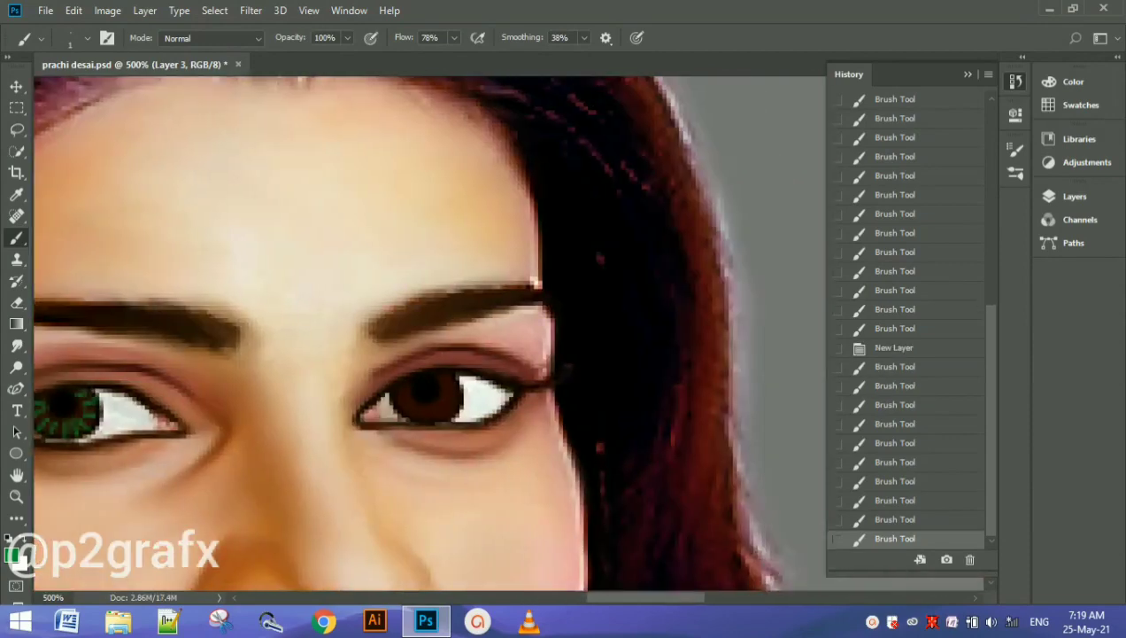
mouse_move(400, 413)
left_mouse_down()
mouse_move(395, 399)
mouse_move(406, 400)
left_mouse_up()
mouse_move(416, 418)
left_mouse_down()
mouse_move(412, 402)
mouse_move(434, 405)
mouse_move(439, 383)
mouse_move(452, 381)
left_mouse_up()
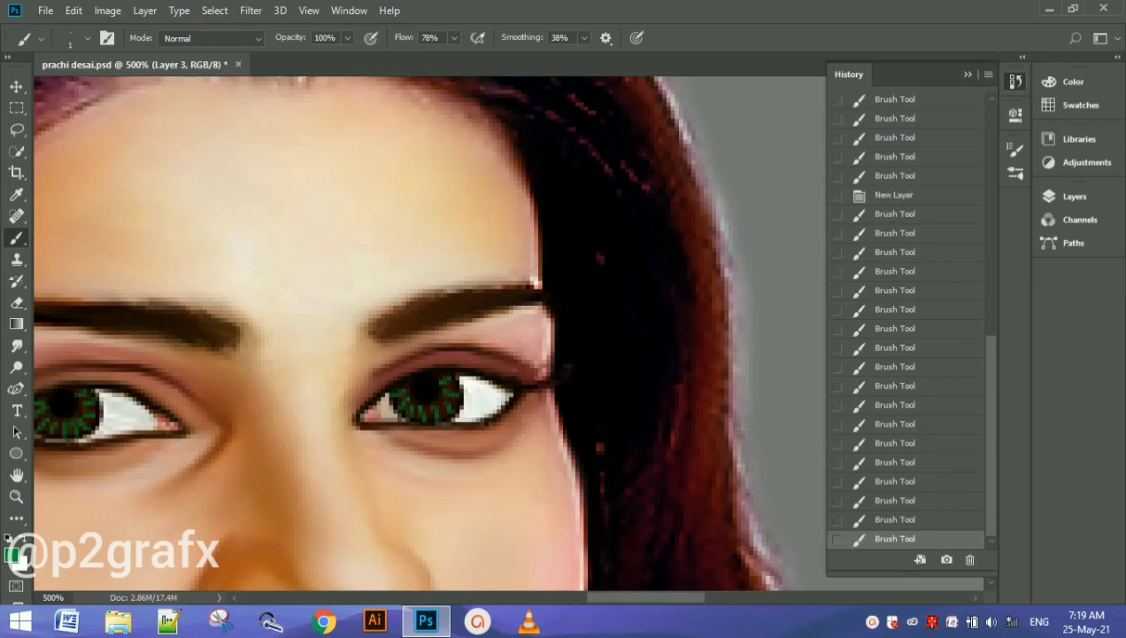
left_click(895, 194)
left_click(894, 538)
left_click(1016, 80)
left_click(1074, 195)
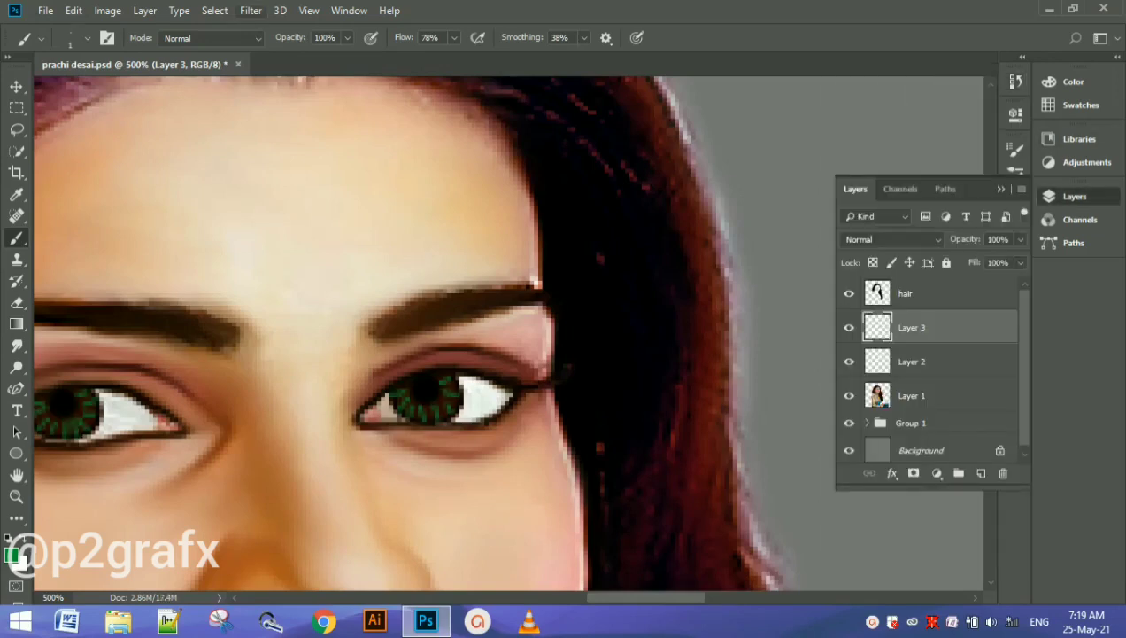
Try Box Blur and Gaussian Blur on the streaks, cancel both, and delete Layer 2
left_click(251, 10)
mouse_move(259, 198)
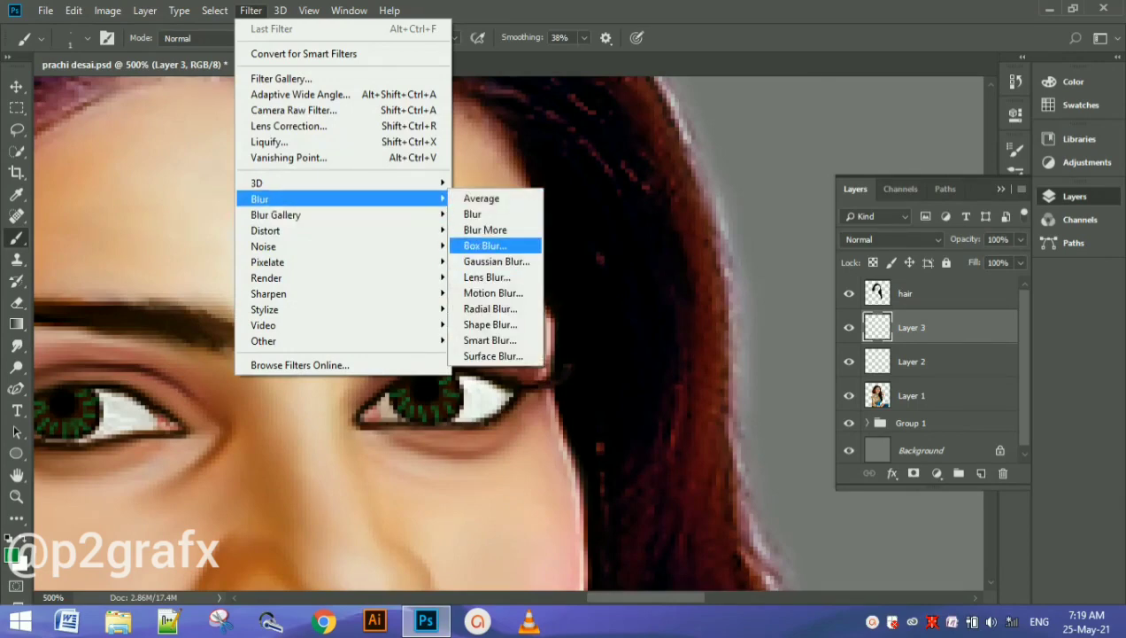
left_click(487, 245)
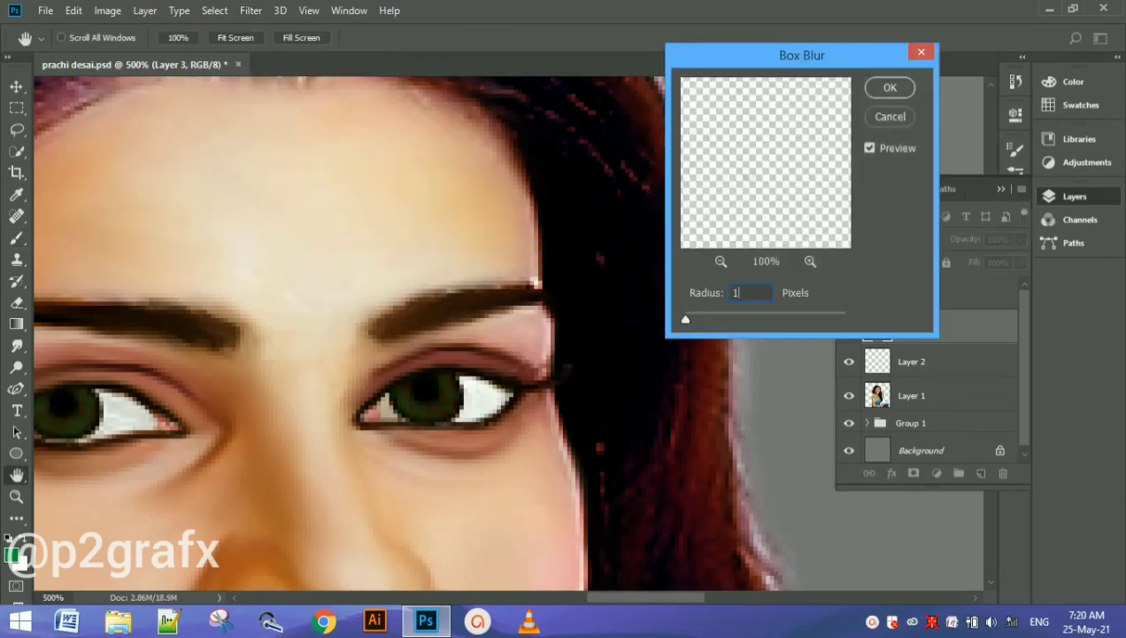
key("Escape")
left_click(251, 10)
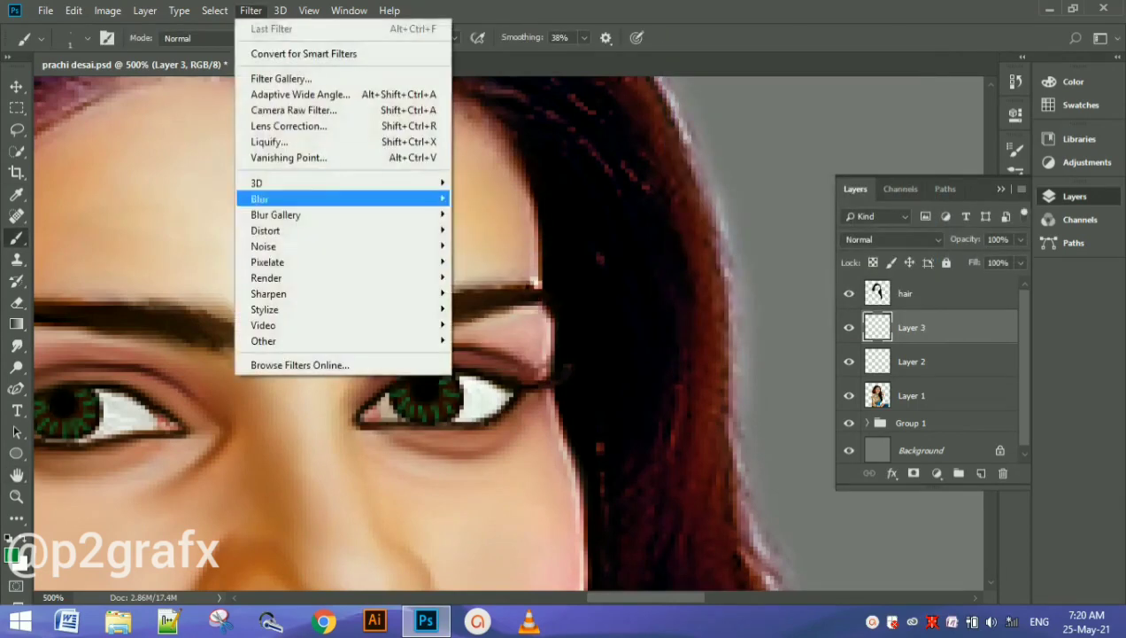
left_click(487, 261)
left_click(774, 271)
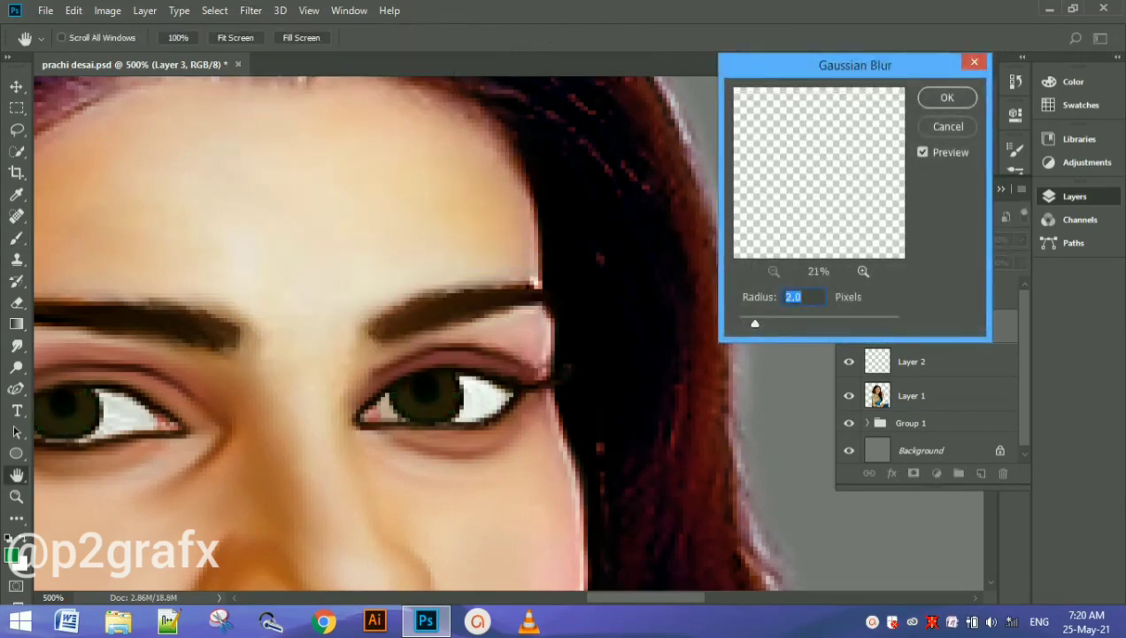
type("0")
key("Escape")
key("b")
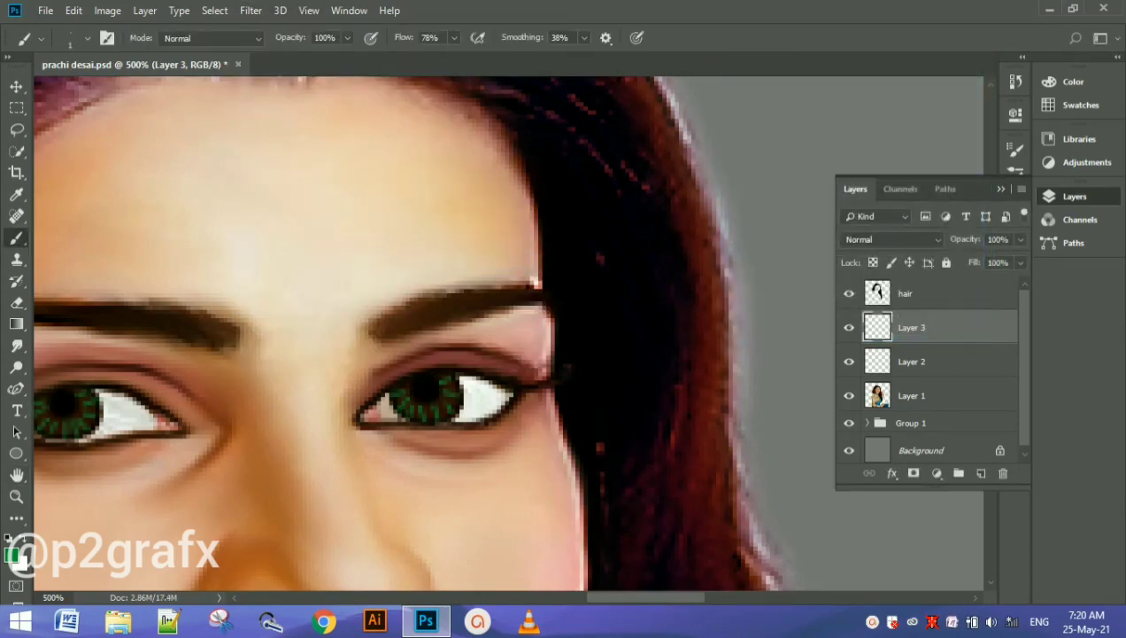
left_click(912, 361)
key("Delete")
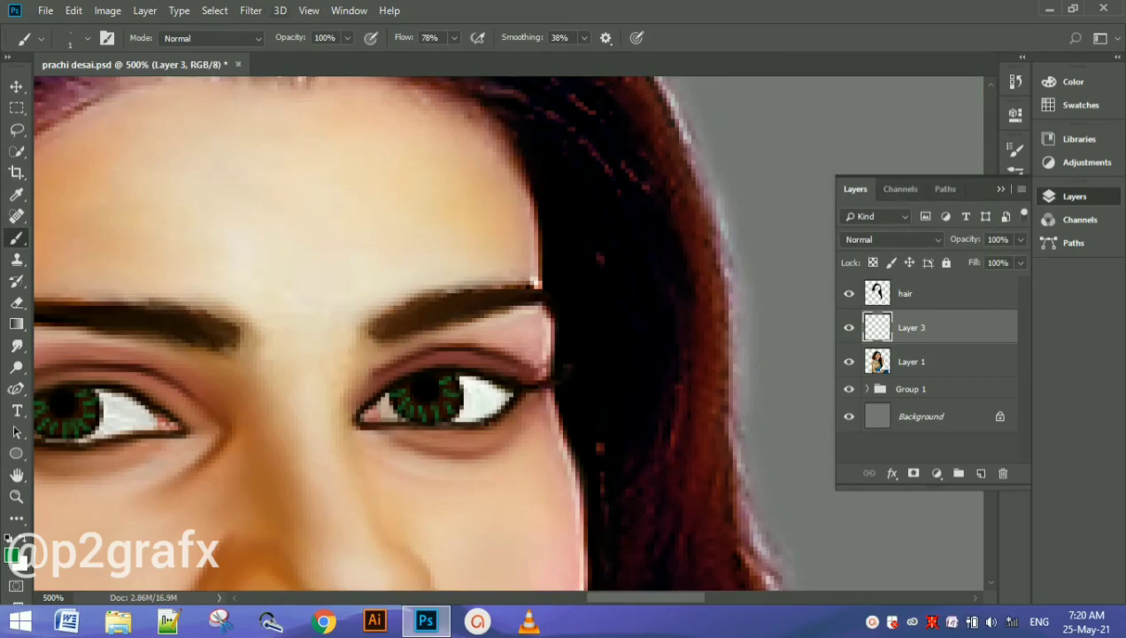
Apply Gaussian Blur with radius 1 to Layer 3's green iris streaks
left_click(251, 10)
mouse_move(339, 199)
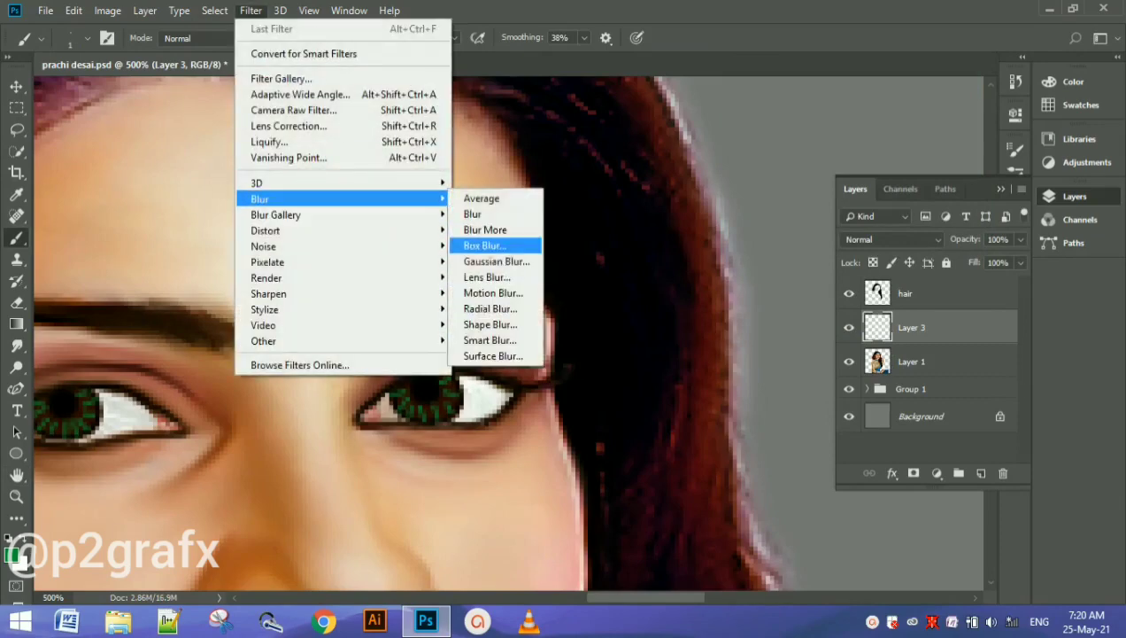
left_click(496, 261)
left_click_drag(679, 539, 679, 539)
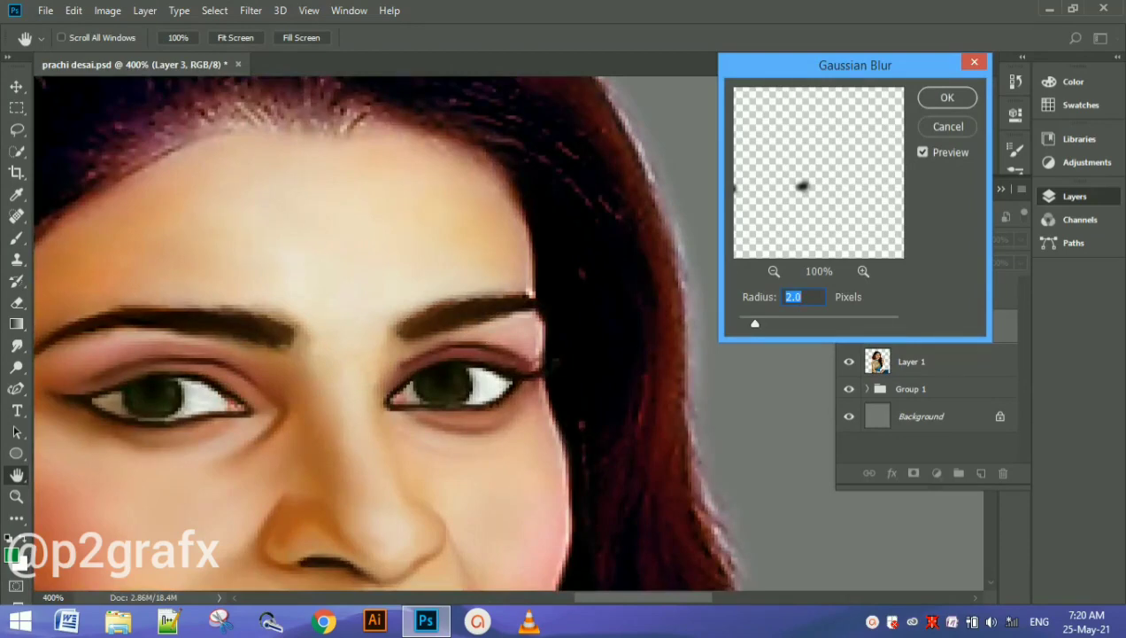
type("1")
key("ctrl+minus")
key("ctrl+minus")
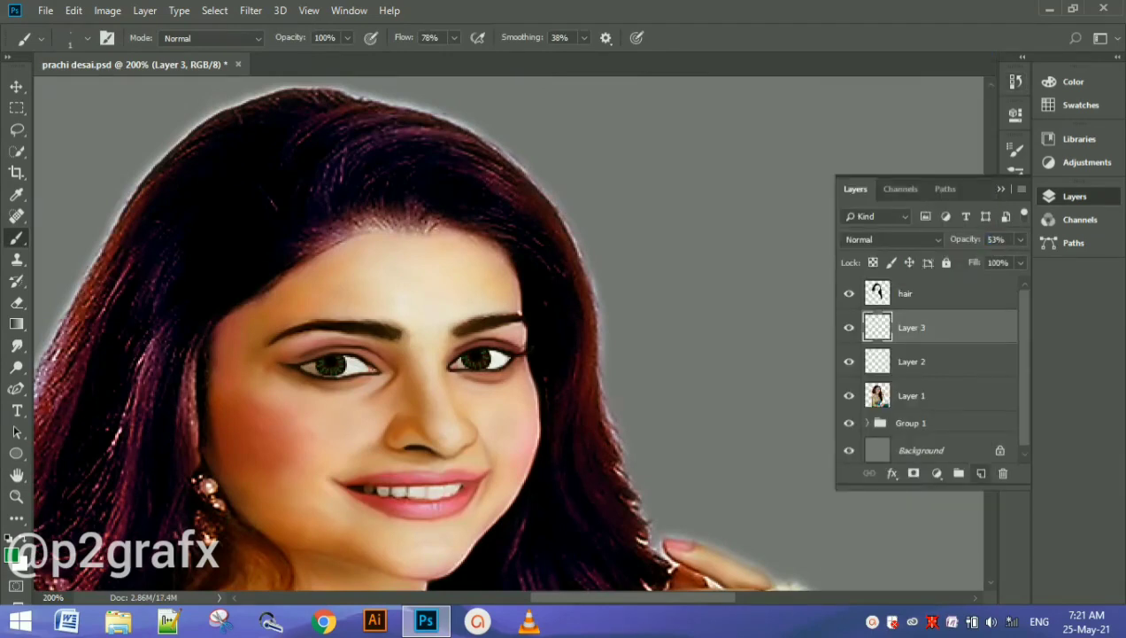
Add a new Layer 4 and sample the blue of the clothing as the paint colour
left_click(982, 473)
key("F7")
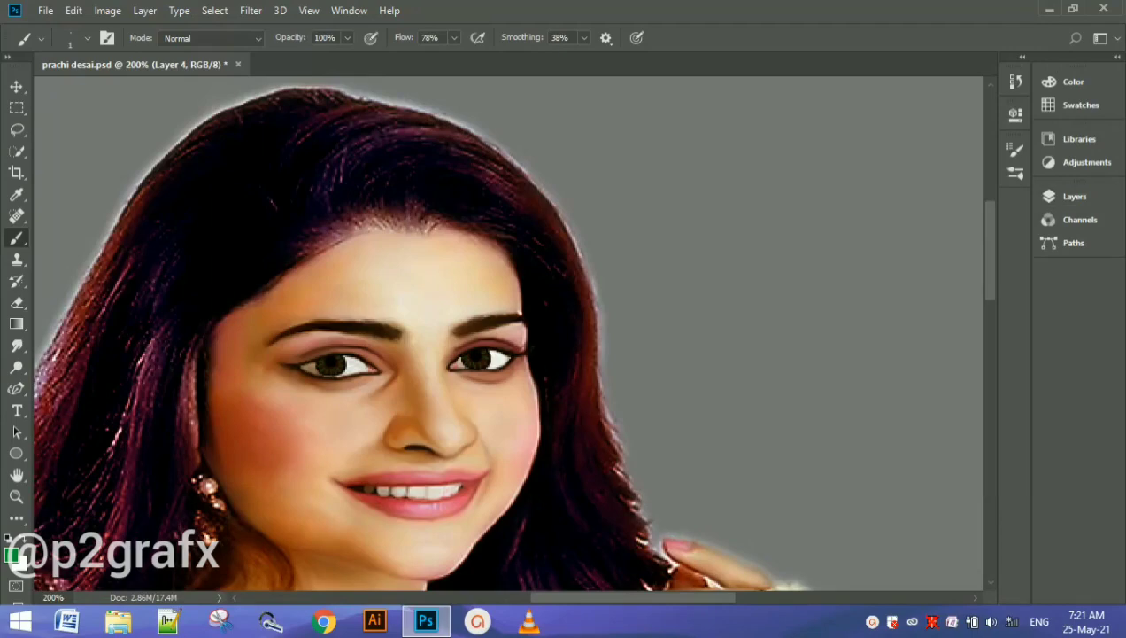
key("i")
scroll(509, 332, "down", 5)
left_click(522, 451)
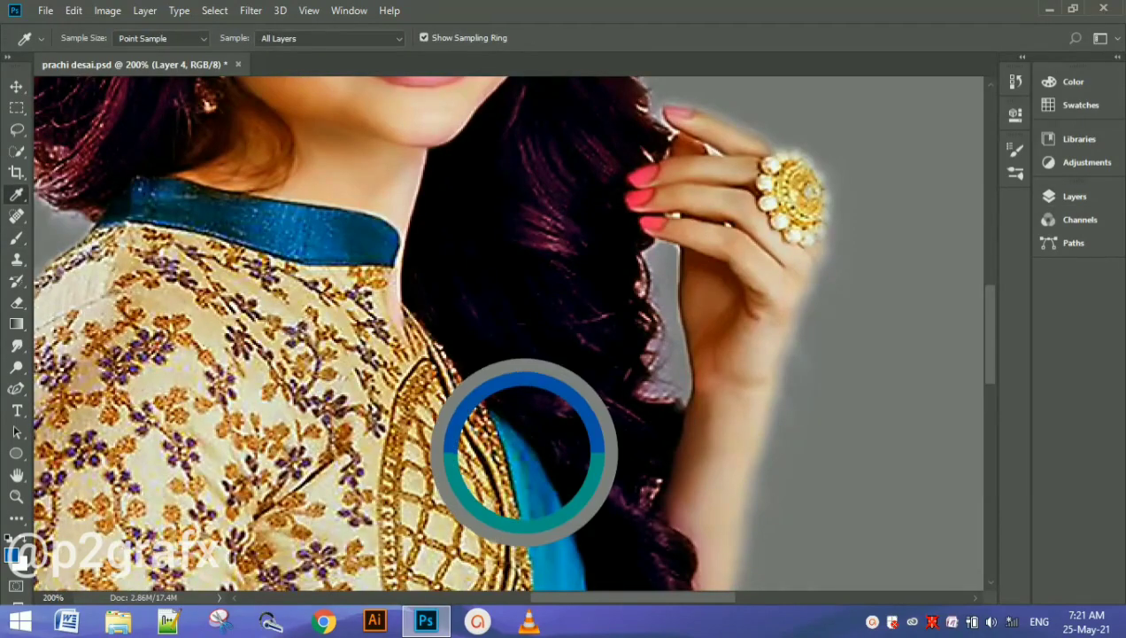
key("ctrl+minus")
key("ctrl+plus")
key("ctrl+plus")
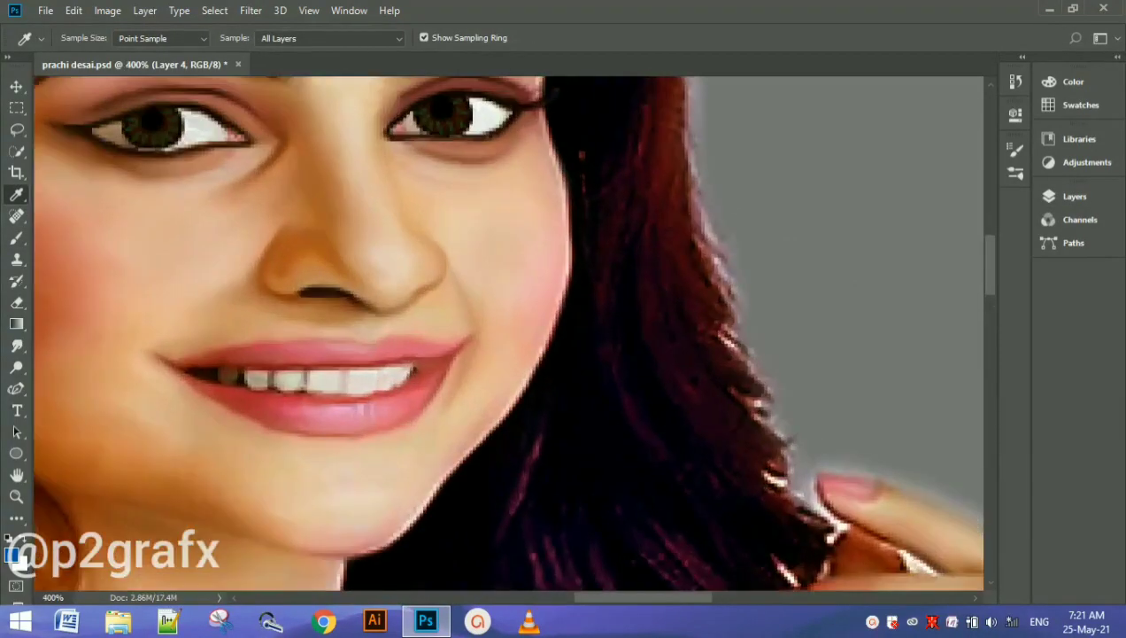
scroll(509, 333, "left", 3)
Paint both irises with the sampled blue, then fit the portrait and show the layer list
key("b")
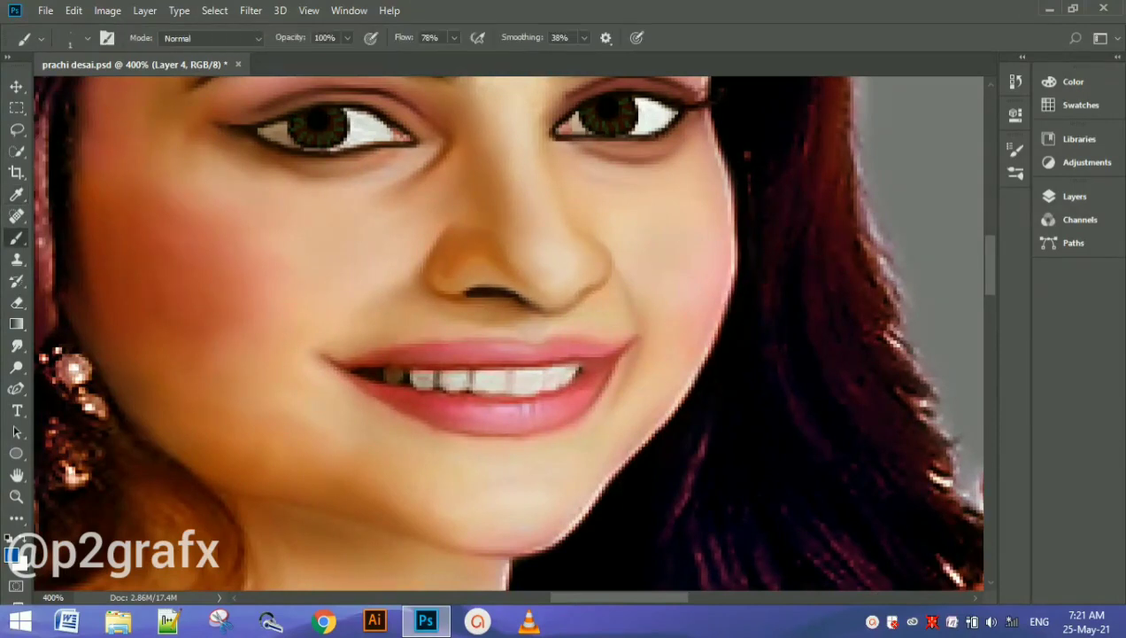
left_click_drag(301, 126, 317, 136)
left_click_drag(590, 120, 619, 110)
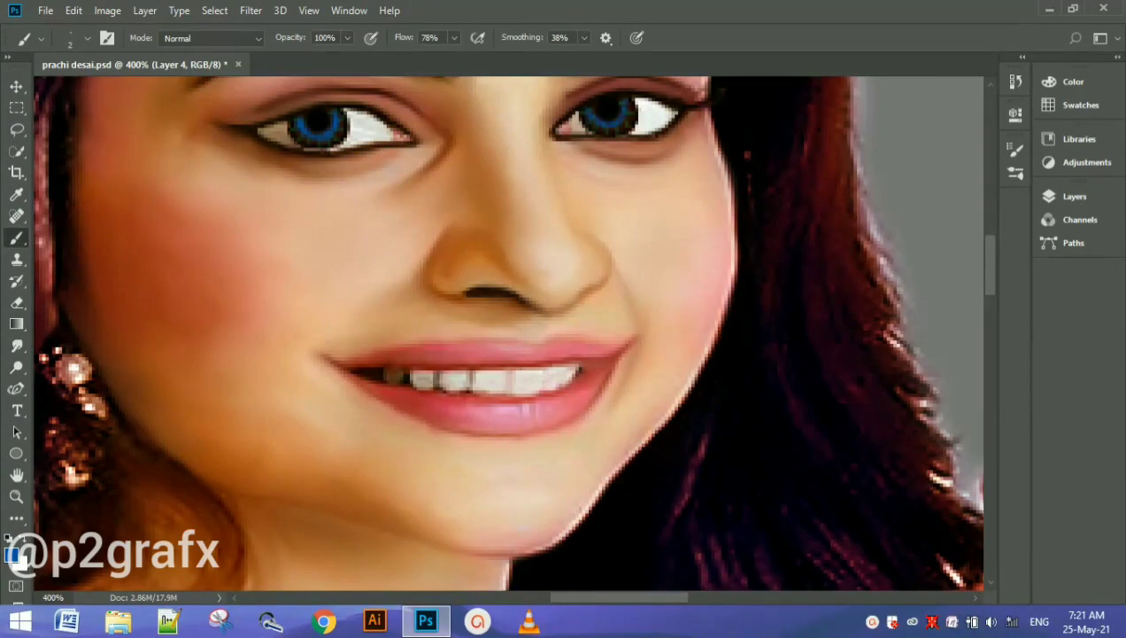
key("ctrl+1")
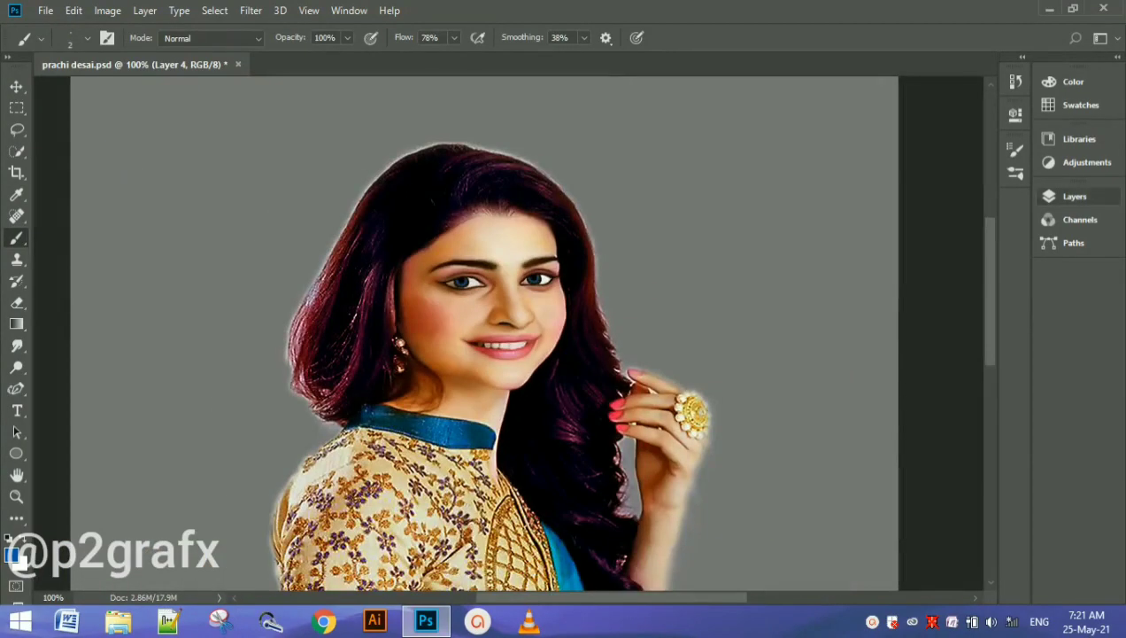
left_click(1075, 195)
Merge Layer 3 into Layer 4 and zoom back in on the face
left_click(912, 362, "shift")
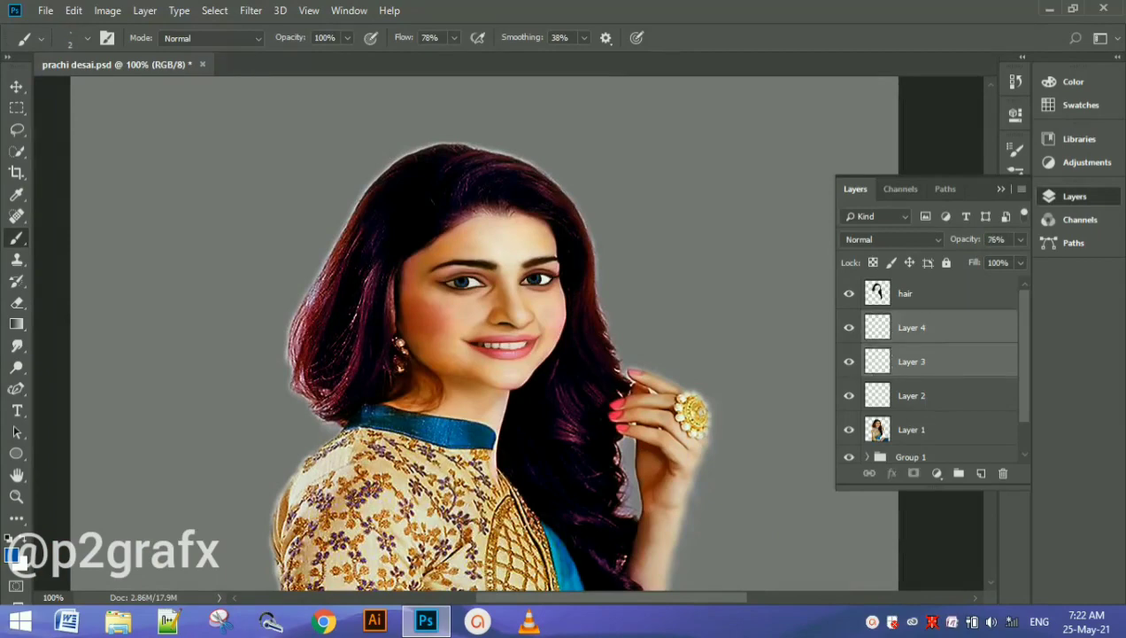
key("ctrl+e")
key("ctrl+plus")
key("ctrl+plus")
key("ctrl+plus")
Try a Gaussian Blur with radius 1, then .5, and cancel it without applying
left_click(250, 10)
mouse_move(260, 199)
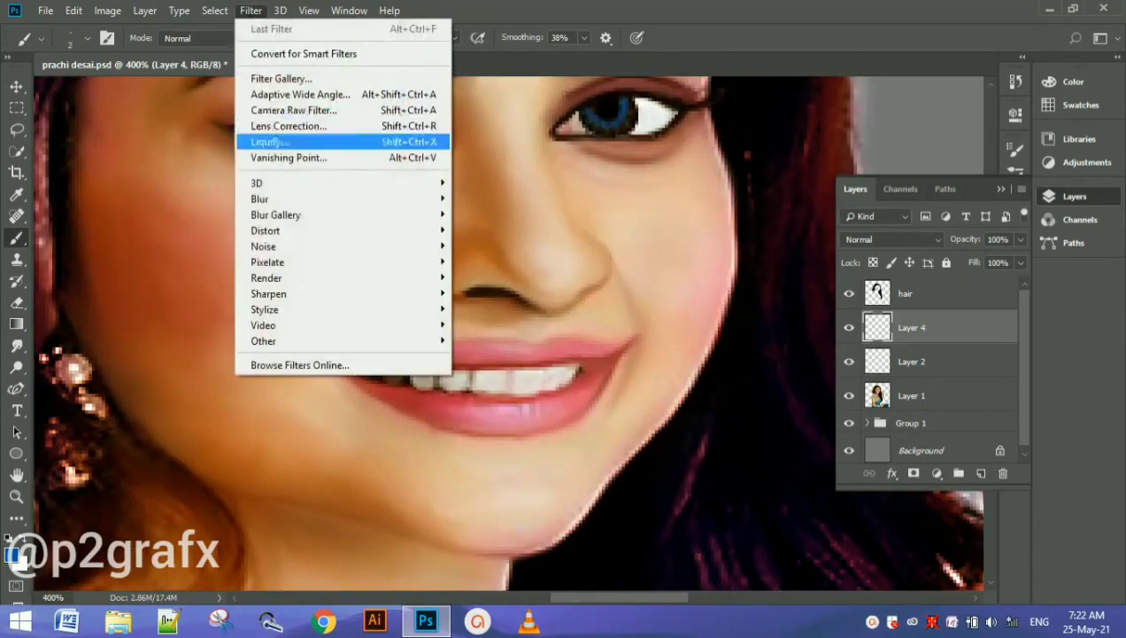
left_click(496, 261)
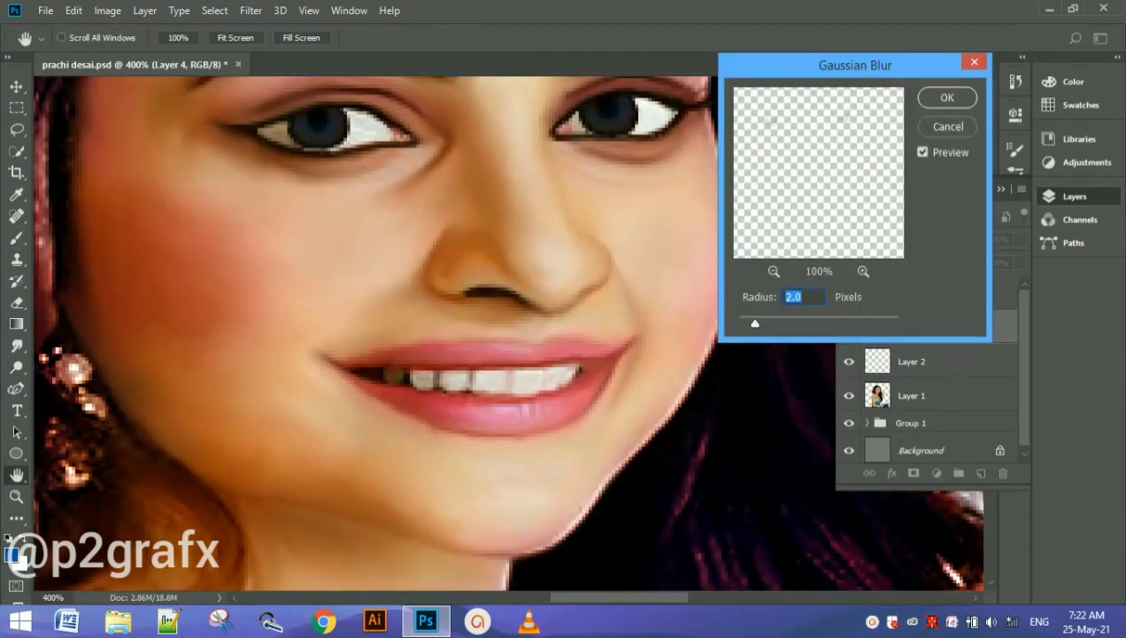
type("1")
key("BackSpace")
type(".5")
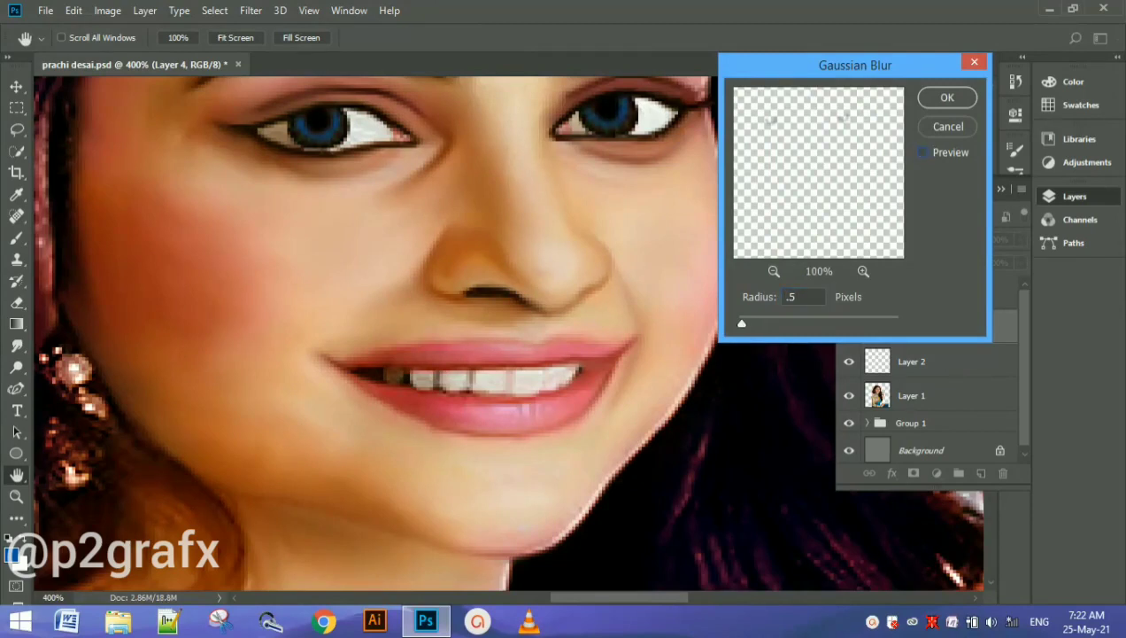
key("Escape")
key("b")
Undo the layer merge by stepping back in the History panel
left_click(1016, 82)
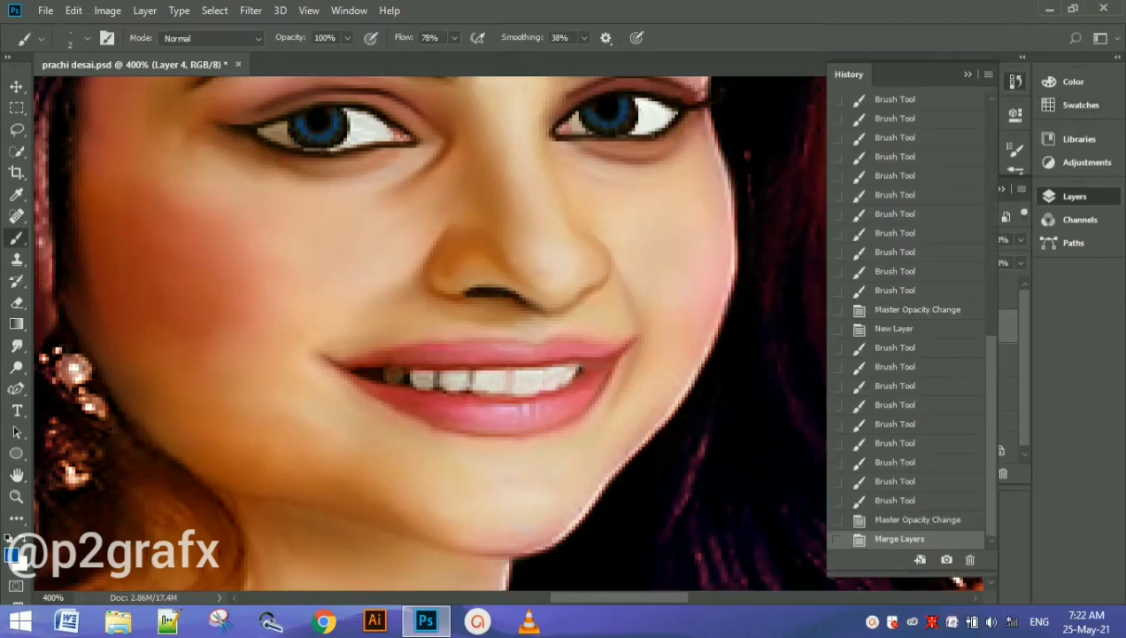
left_click(918, 519)
left_click(1015, 81)
Apply a 0.6-pixel Gaussian Blur to Layer 3
left_click(912, 362)
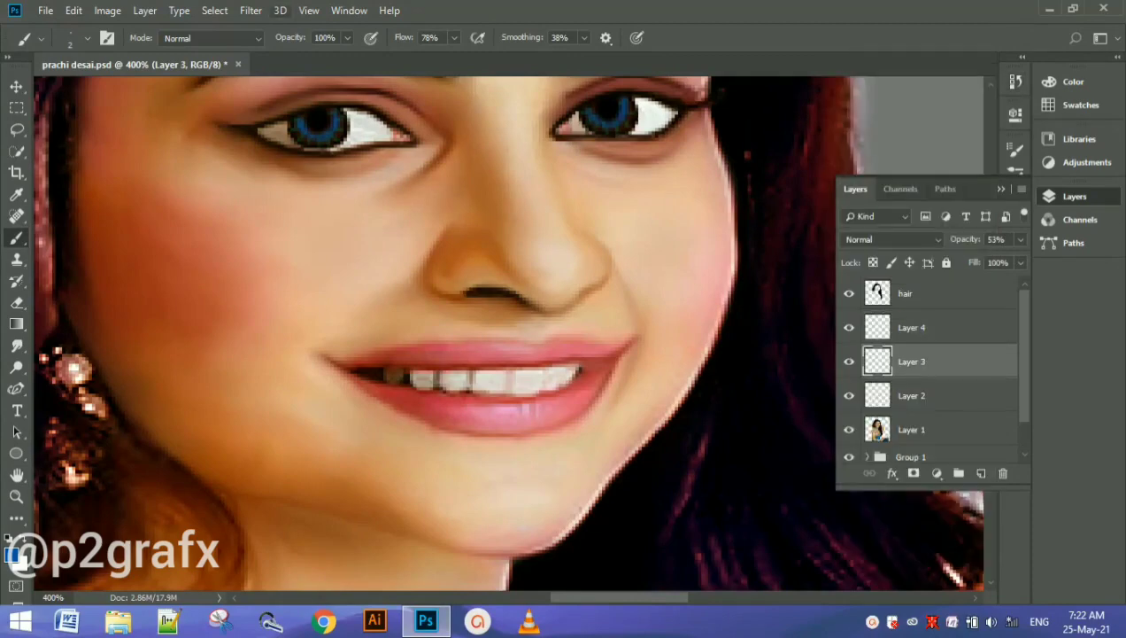
left_click(250, 10)
left_click(496, 262)
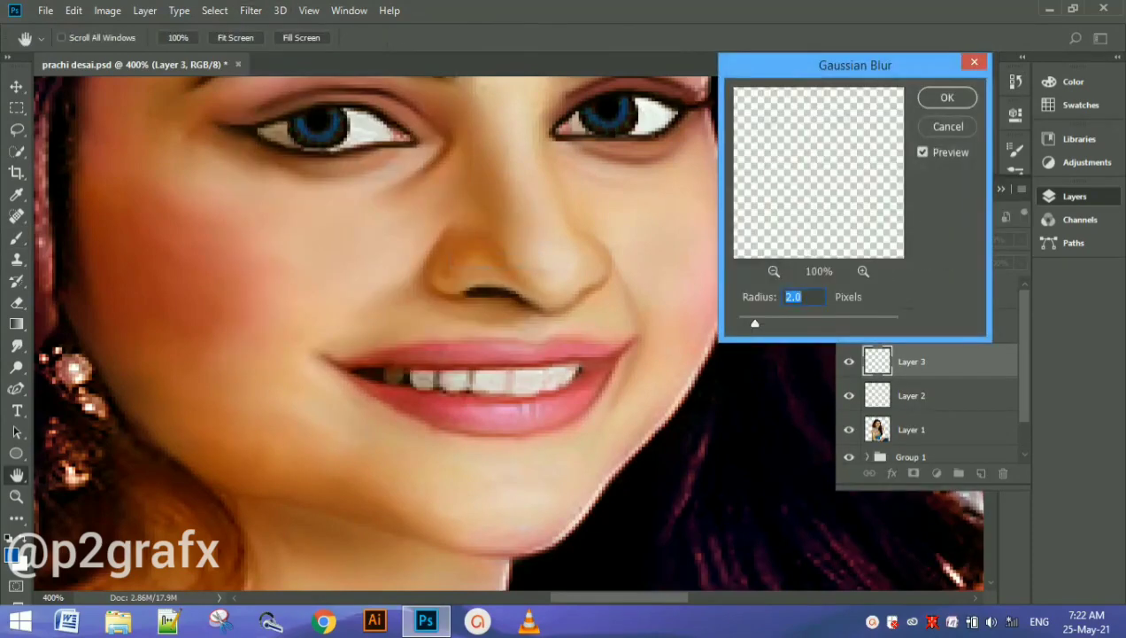
key("Down")
key("Down")
key("Down")
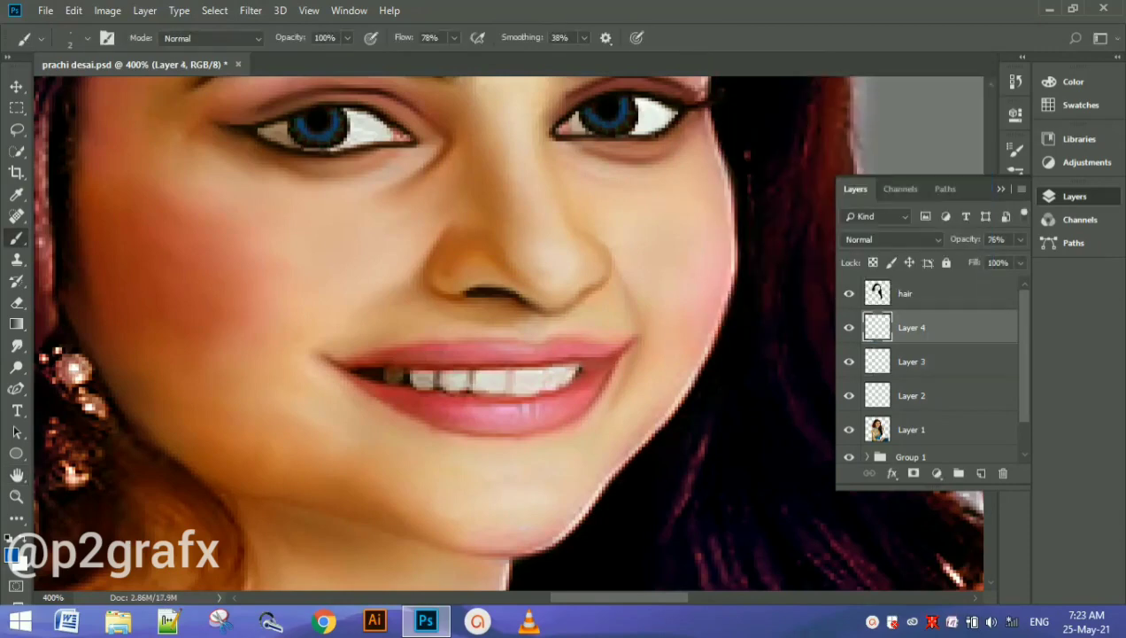
left_click(251, 9)
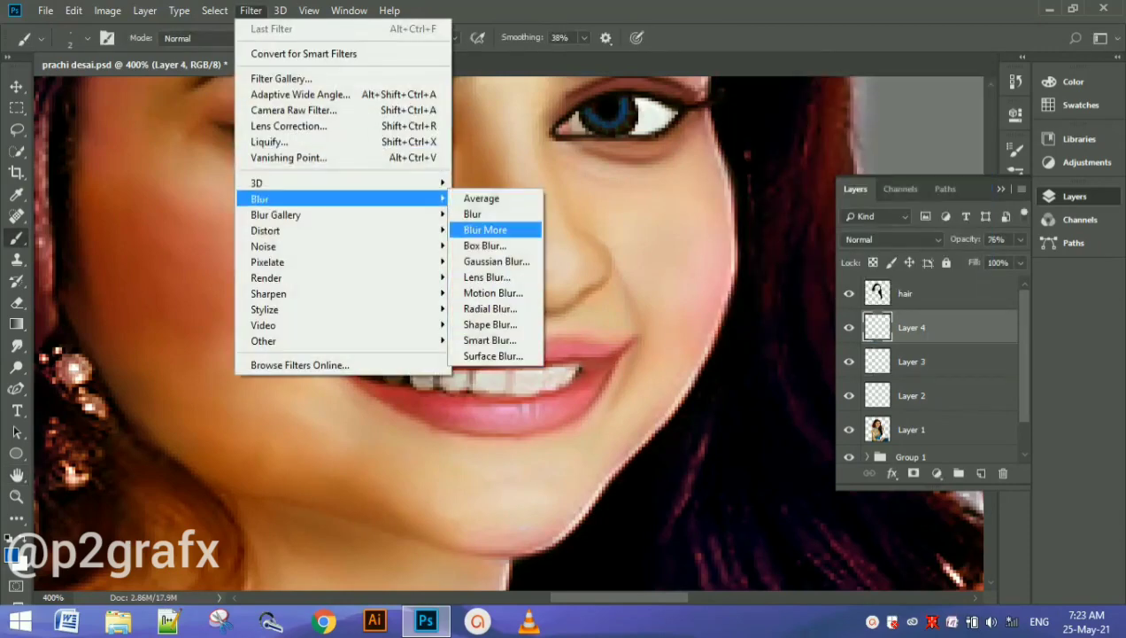
Try Gaussian Blur radii of 1 and 0.6 on Layer 4, then close without applying
left_click(498, 257)
type("1")
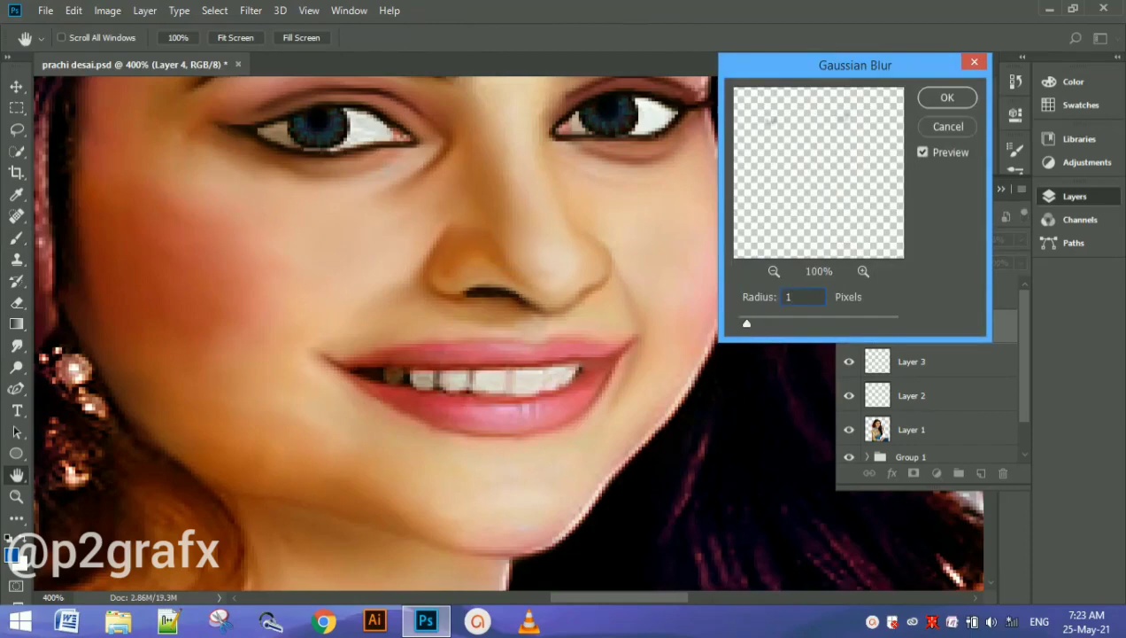
key("ctrl+minus")
key("ctrl+minus")
key("ctrl+minus")
key("ctrl+minus")
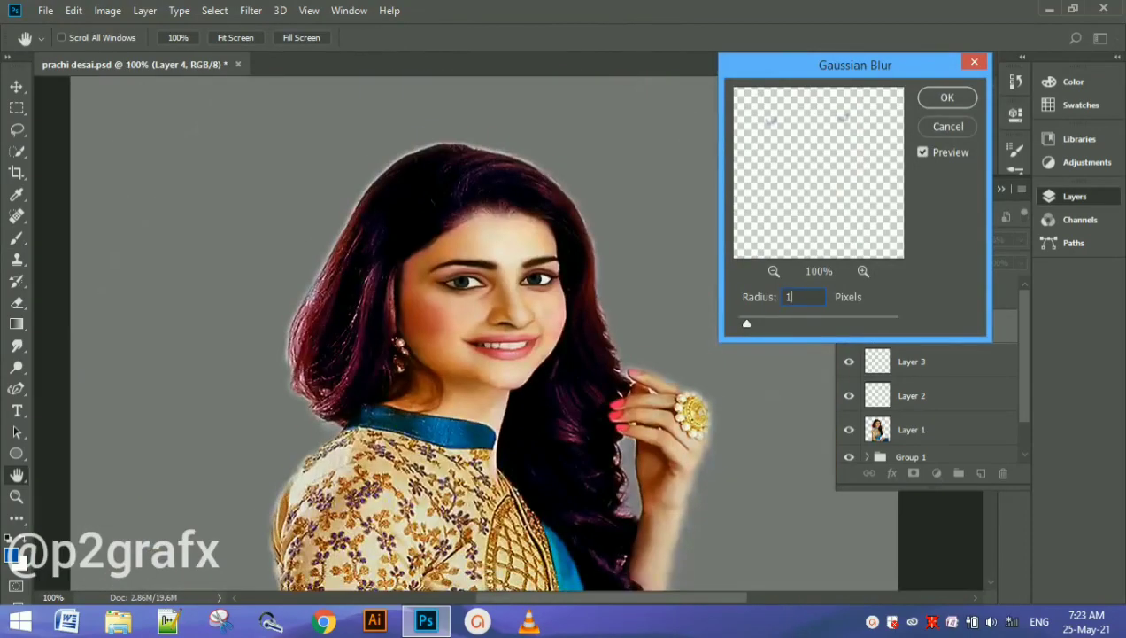
key("ctrl+plus")
key("ctrl+plus")
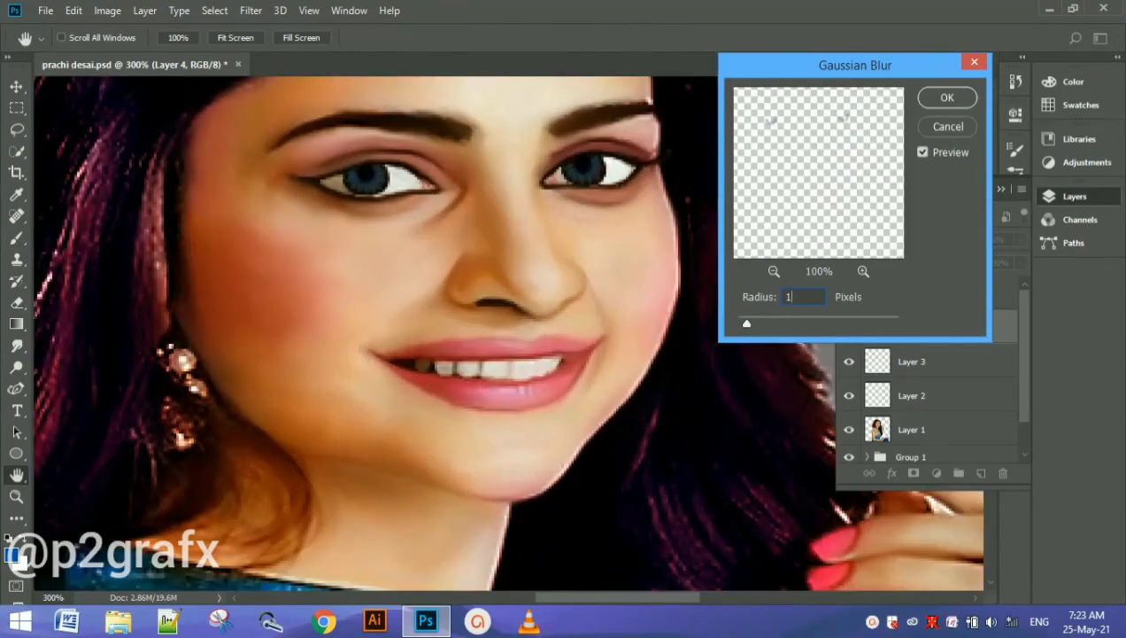
key("Down")
key("Down")
key("Down")
left_click(947, 125)
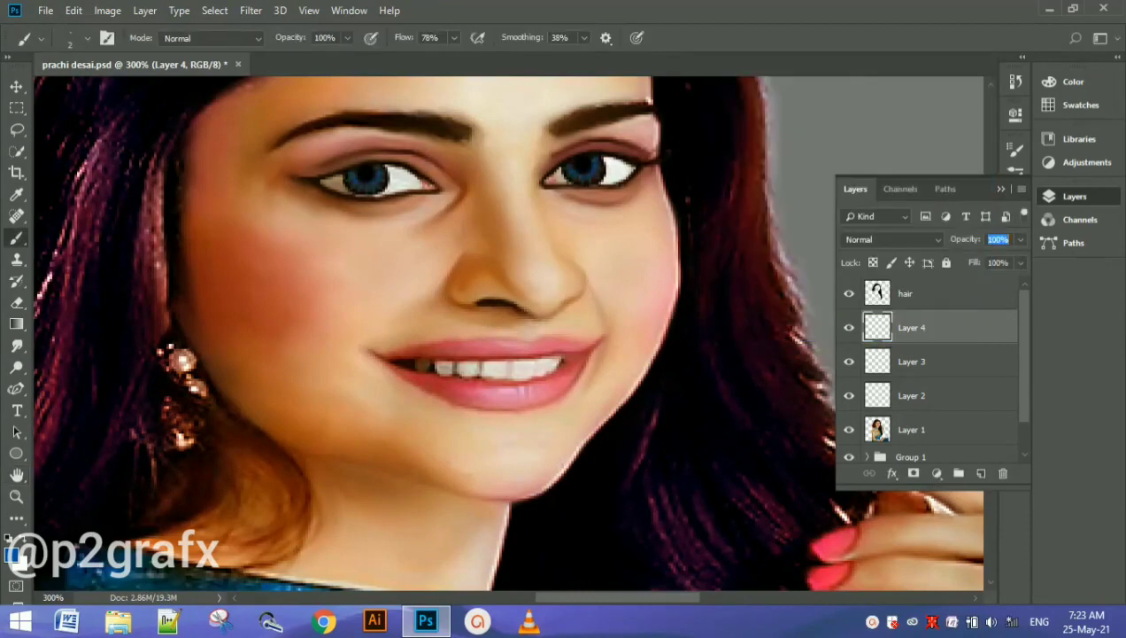
Apply a 0.8-pixel Gaussian Blur to Layer 4
left_click(250, 10)
left_click(496, 263)
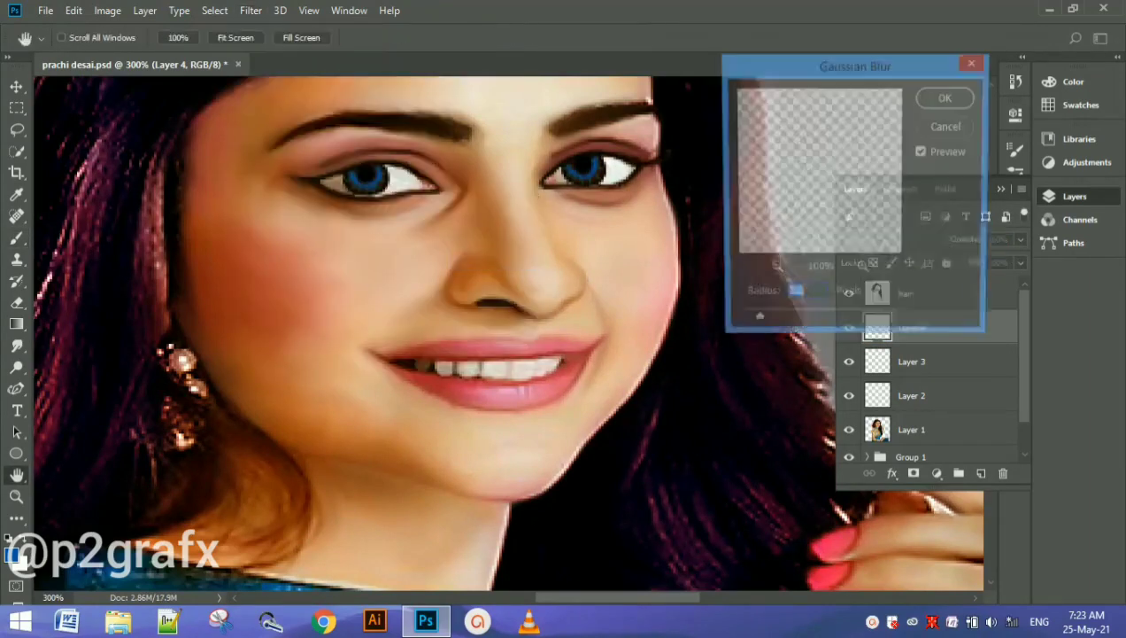
type("1")
key("Down")
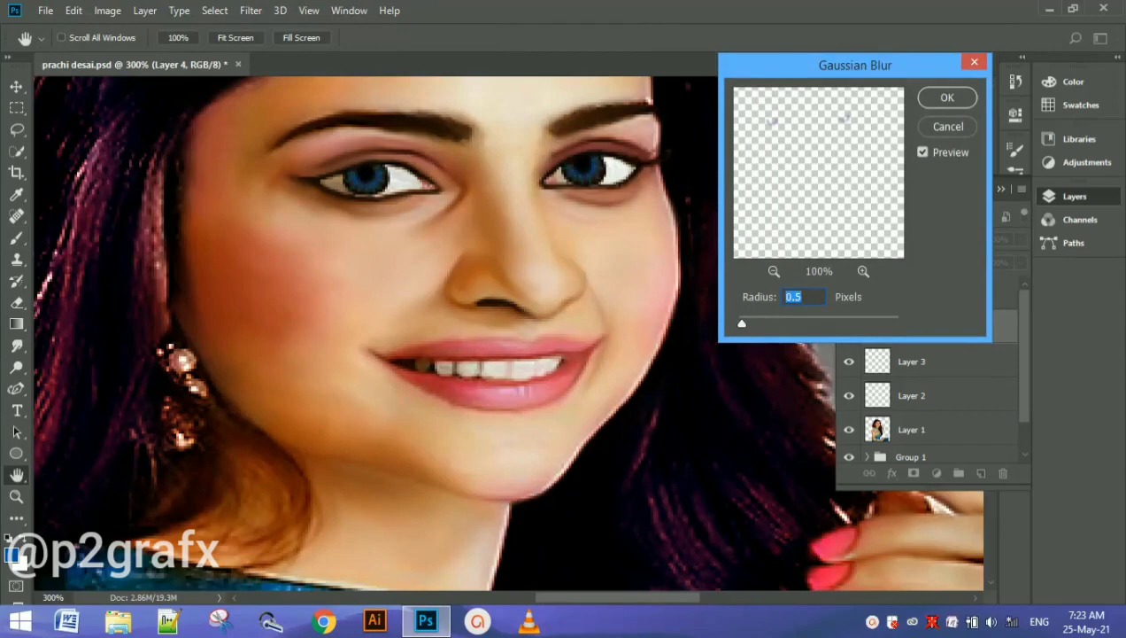
key("Down")
left_click(947, 97)
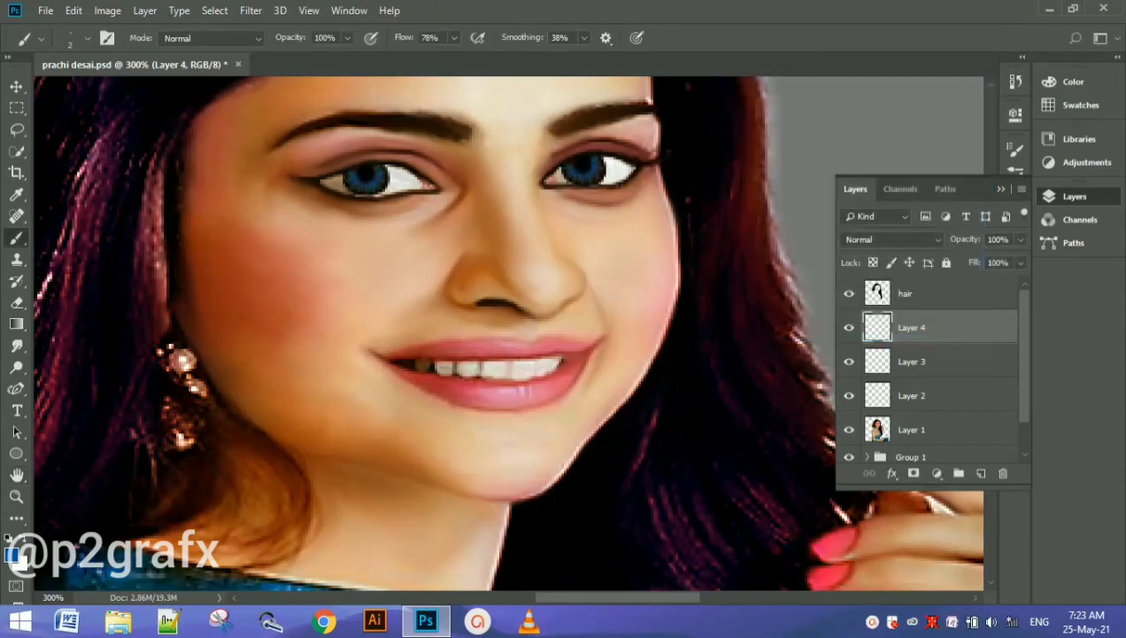
Apply a slight Gaussian Blur to Layer 3, entering radius 0.1
left_click(912, 361)
left_click(251, 9)
mouse_move(260, 199)
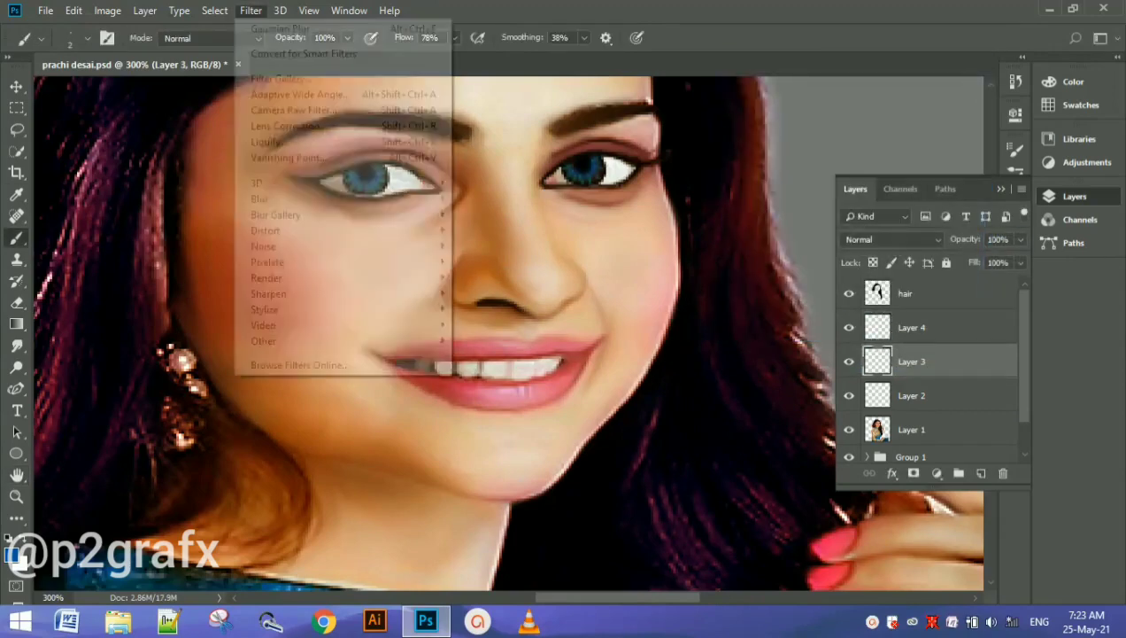
left_click(495, 261)
type("0.1")
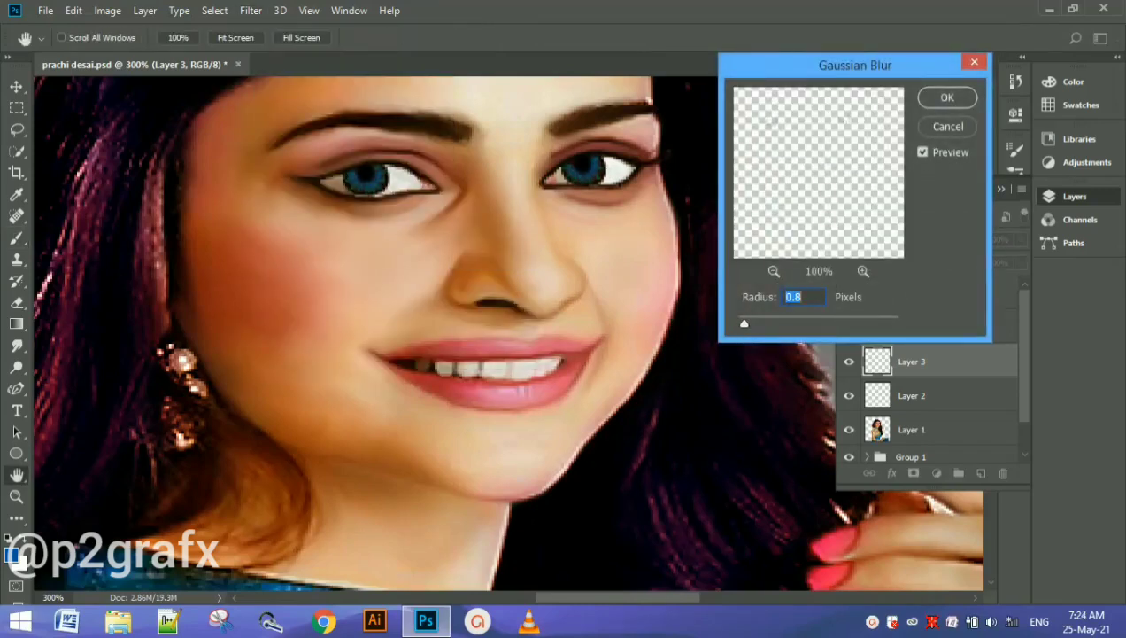
left_click(947, 97)
left_click(912, 395)
Apply a 0.9-pixel Gaussian Blur to Layer 2, comparing with the preview toggled
left_click(250, 9)
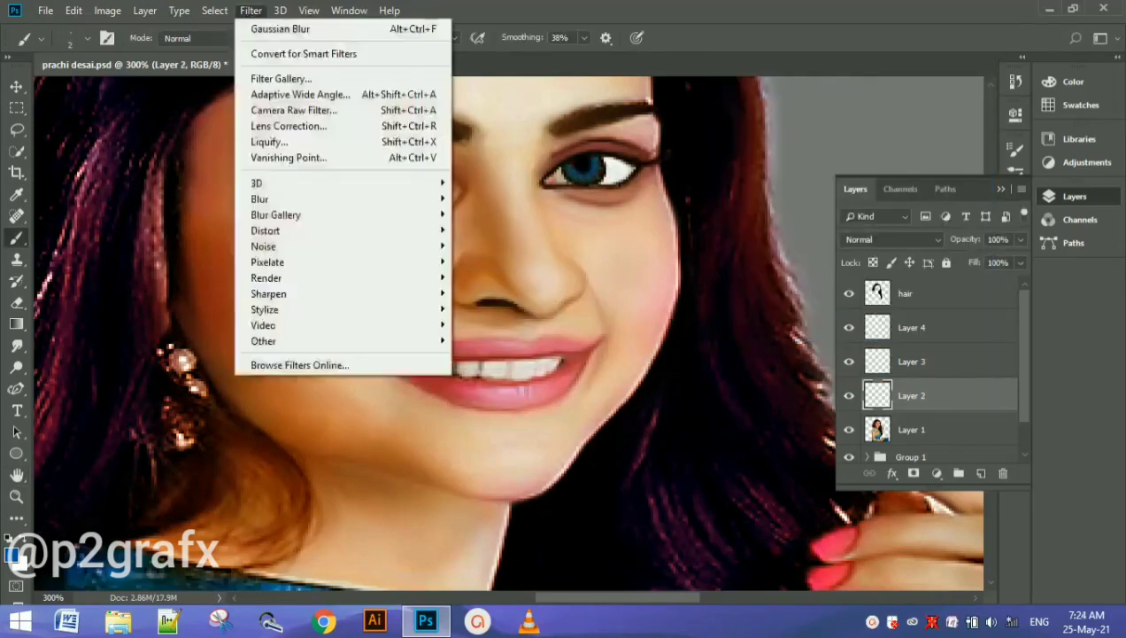
left_click(496, 262)
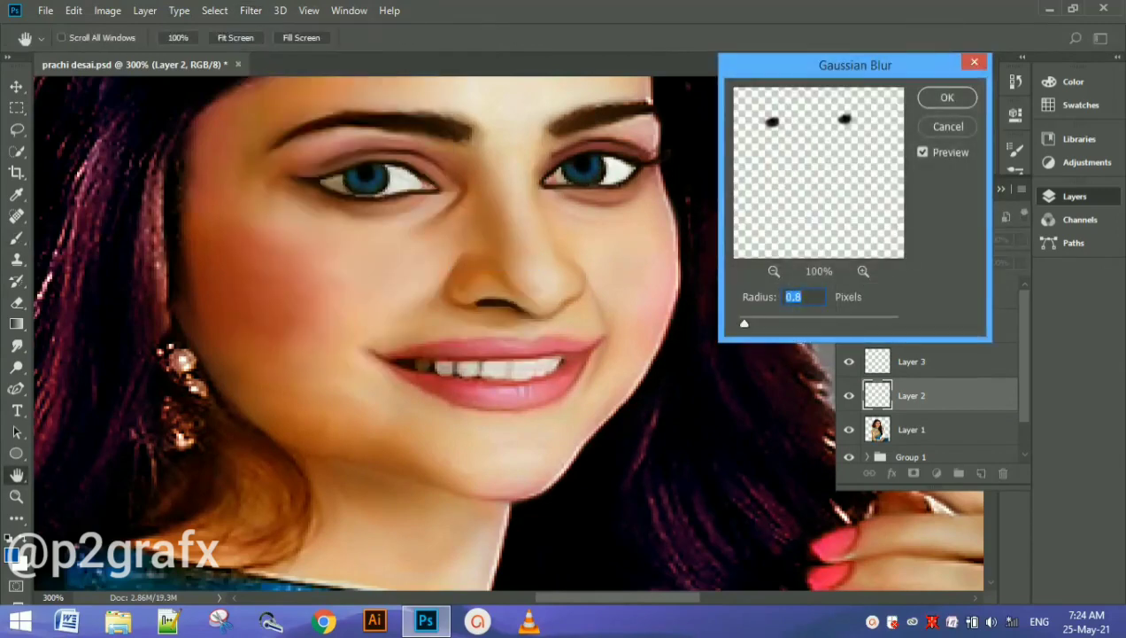
key("Up")
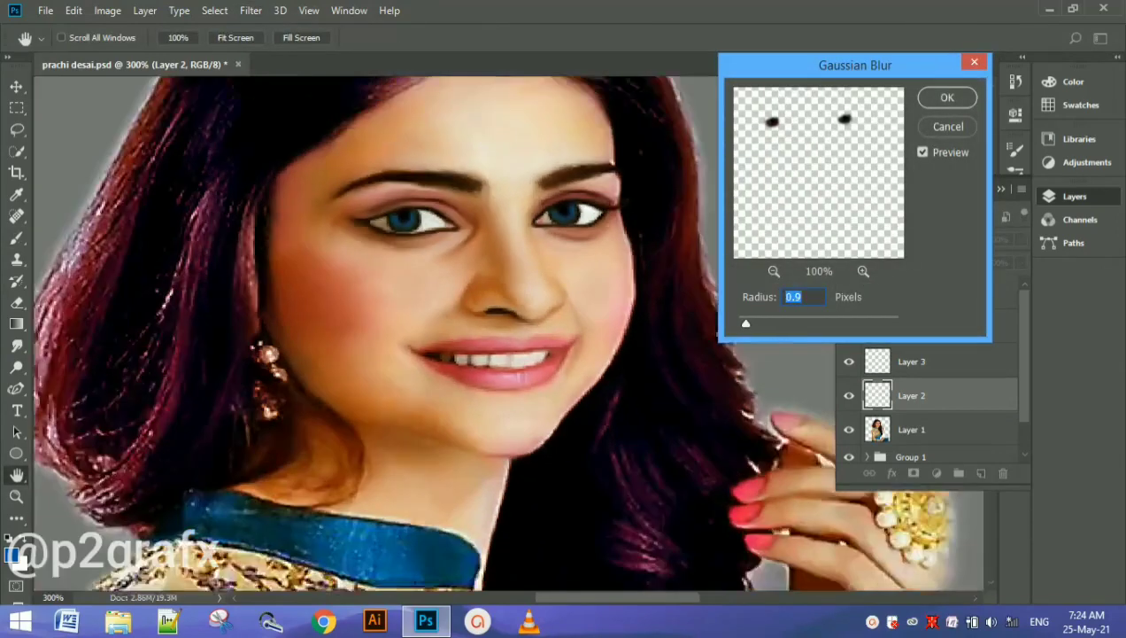
key("ctrl+minus")
key("ctrl+minus")
key("ctrl+plus")
key("ctrl+plus")
key("ctrl+plus")
key("ctrl+minus")
key("ctrl+minus")
key("ctrl+minus")
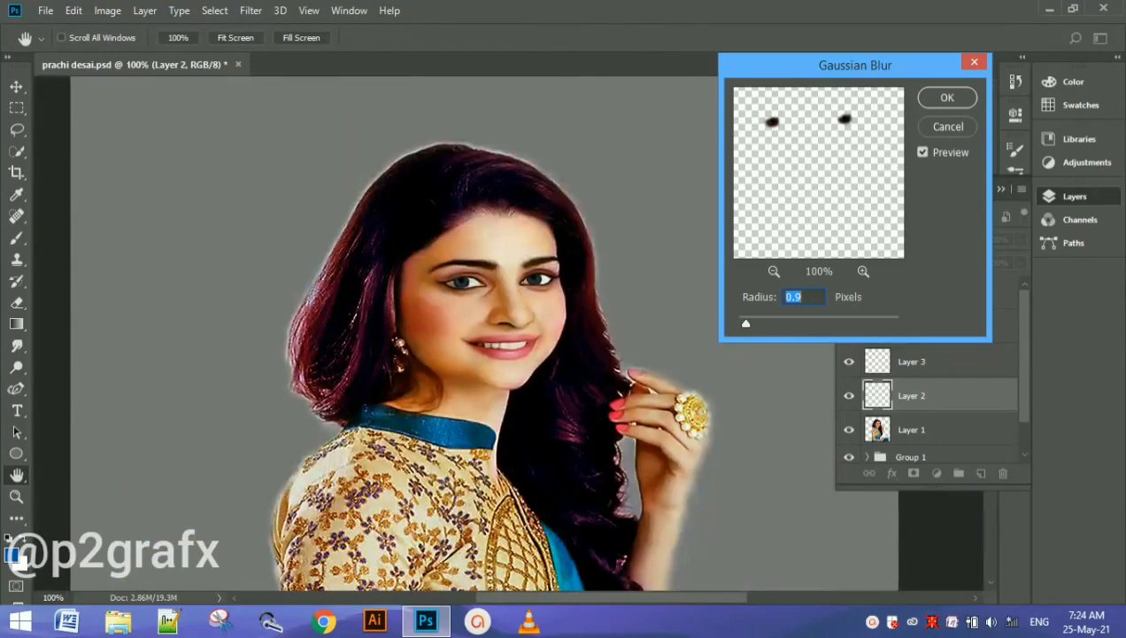
mouse_move(746, 323)
left_mouse_down()
mouse_move(759, 324)
mouse_move(744, 323)
left_mouse_up()
left_click(923, 152)
left_click(923, 152)
left_click(947, 98)
Merge Layers 2, 3 and 4 into a single Layer 4
left_click(912, 361, "shift")
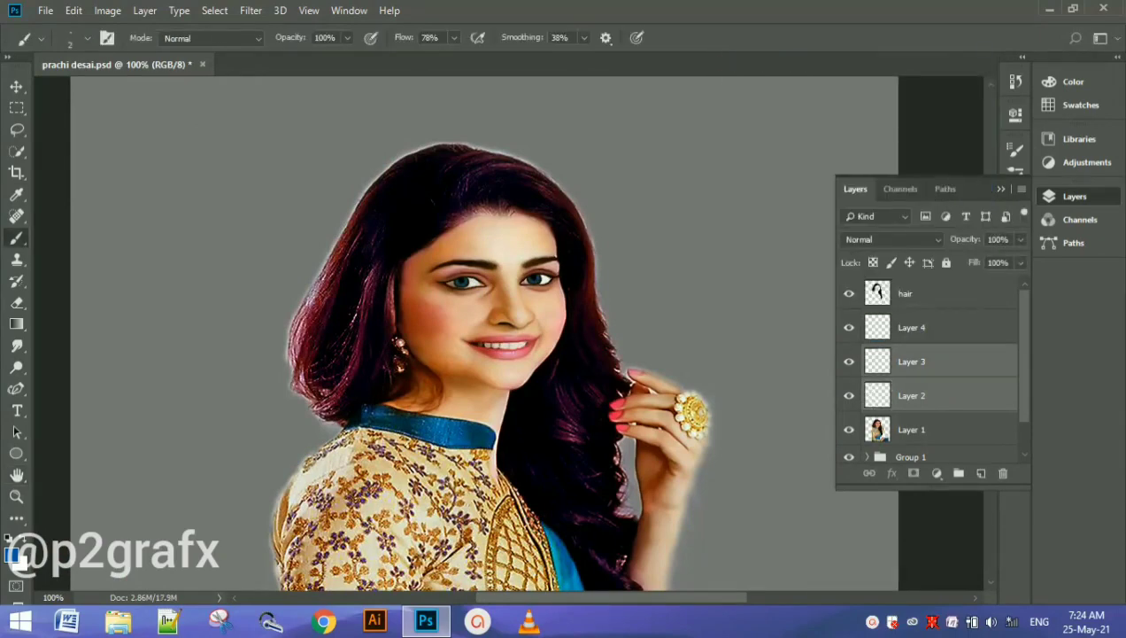
left_click(912, 326, "shift")
key("ctrl+e")
left_click(251, 10)
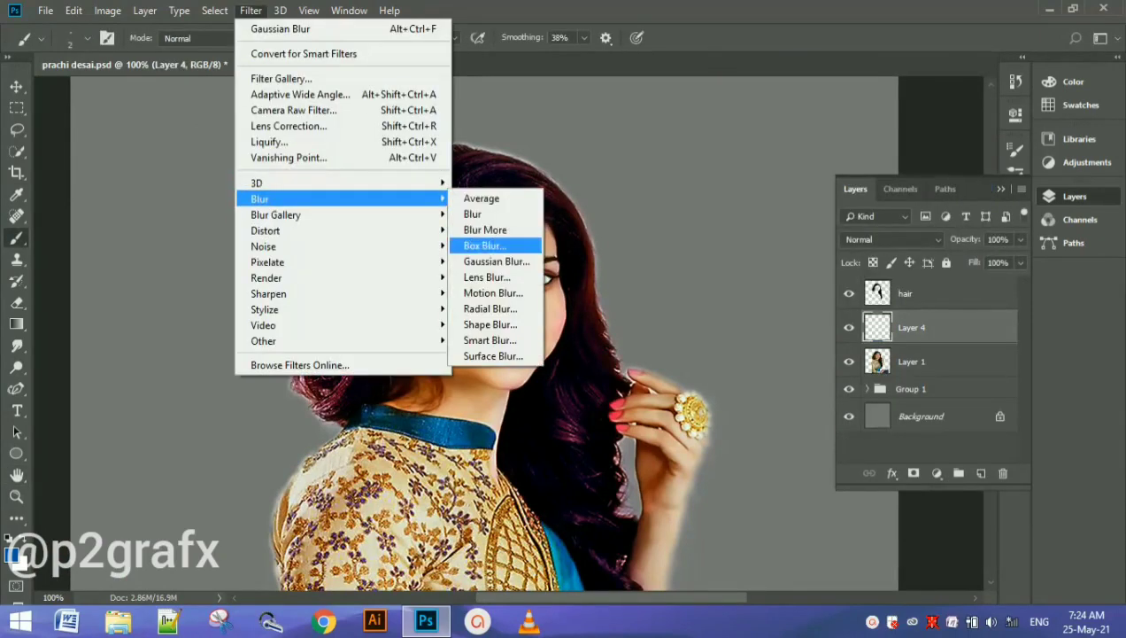
Preview a 0.9-pixel Gaussian Blur on merged Layer 4, zoom in, and bring up the History panel
left_click(490, 257)
scroll(510, 333, "up", 2)
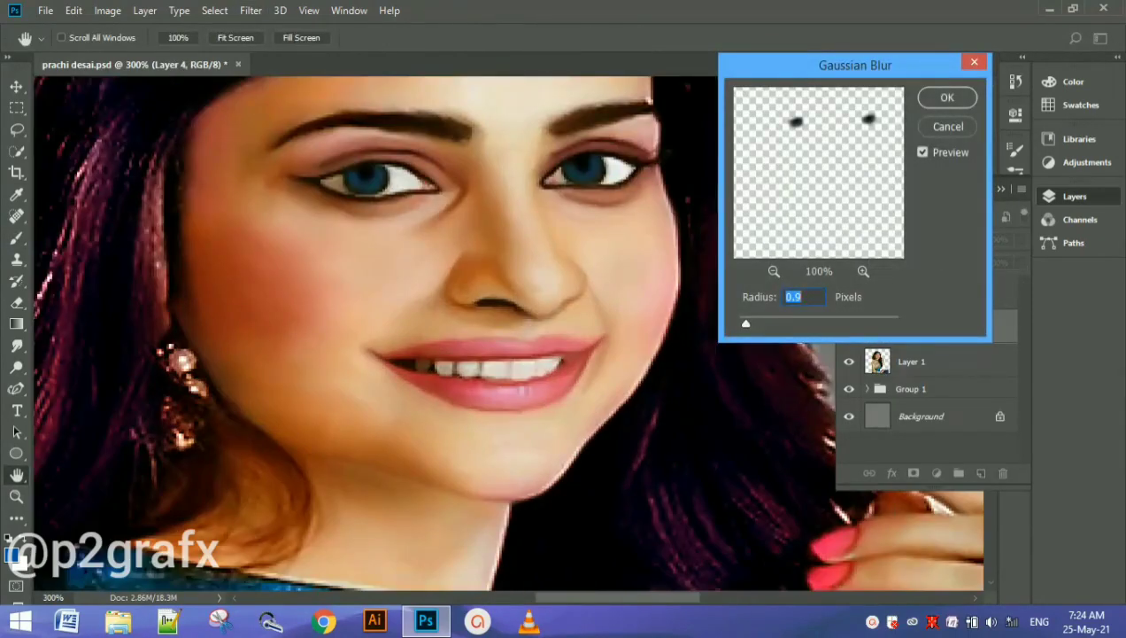
left_click_drag(751, 323, 744, 323)
left_click(923, 152)
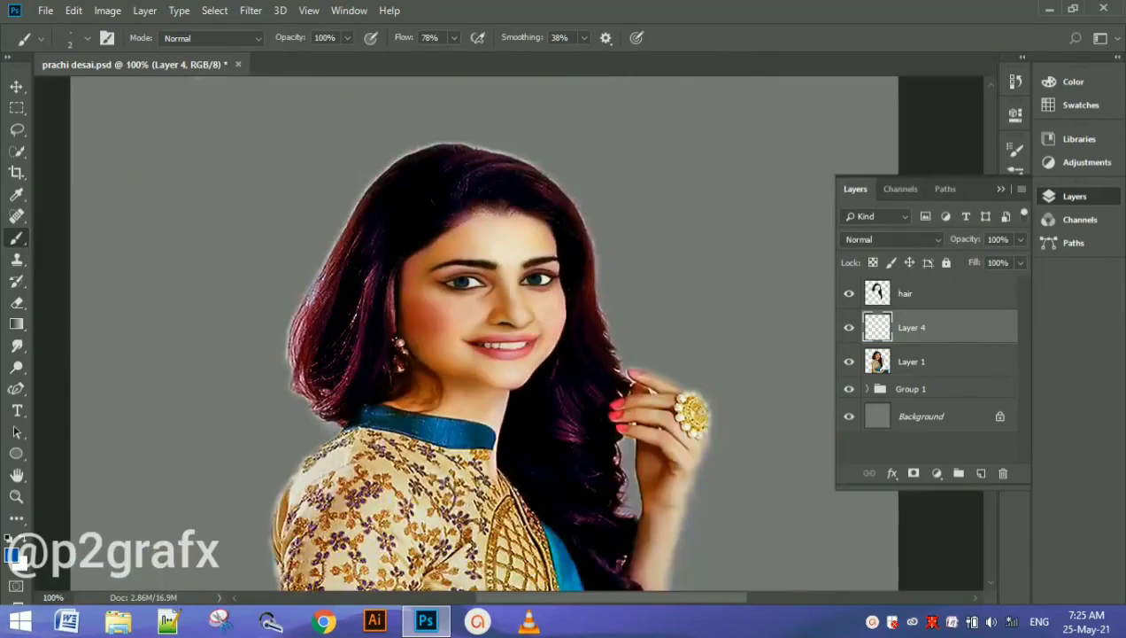
key("ctrl+plus")
key("ctrl+plus")
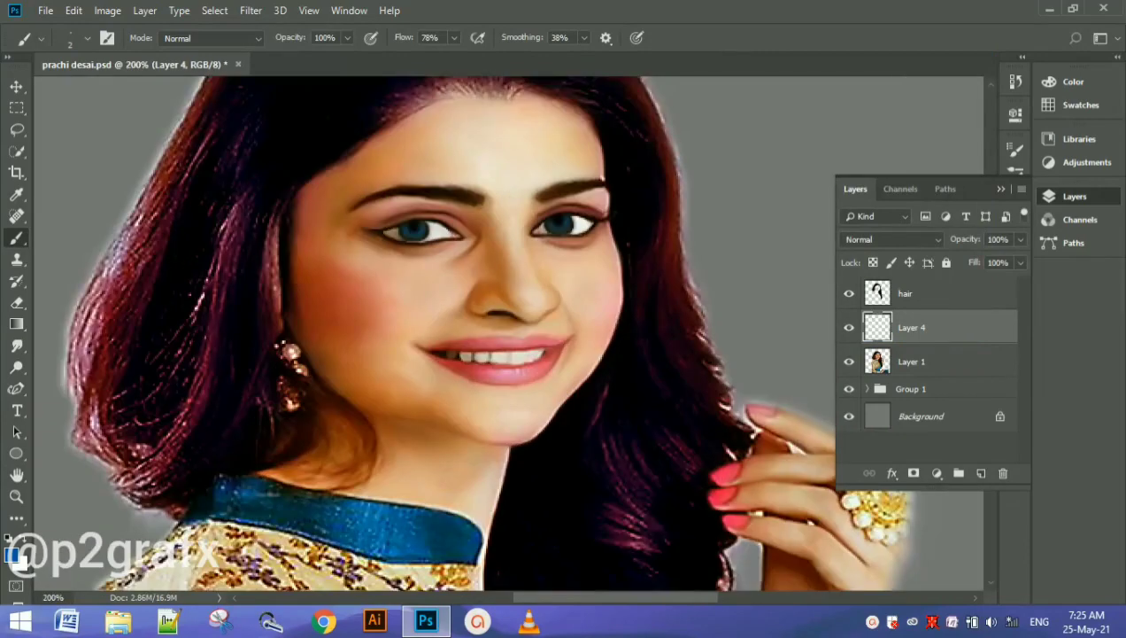
left_click(1016, 81)
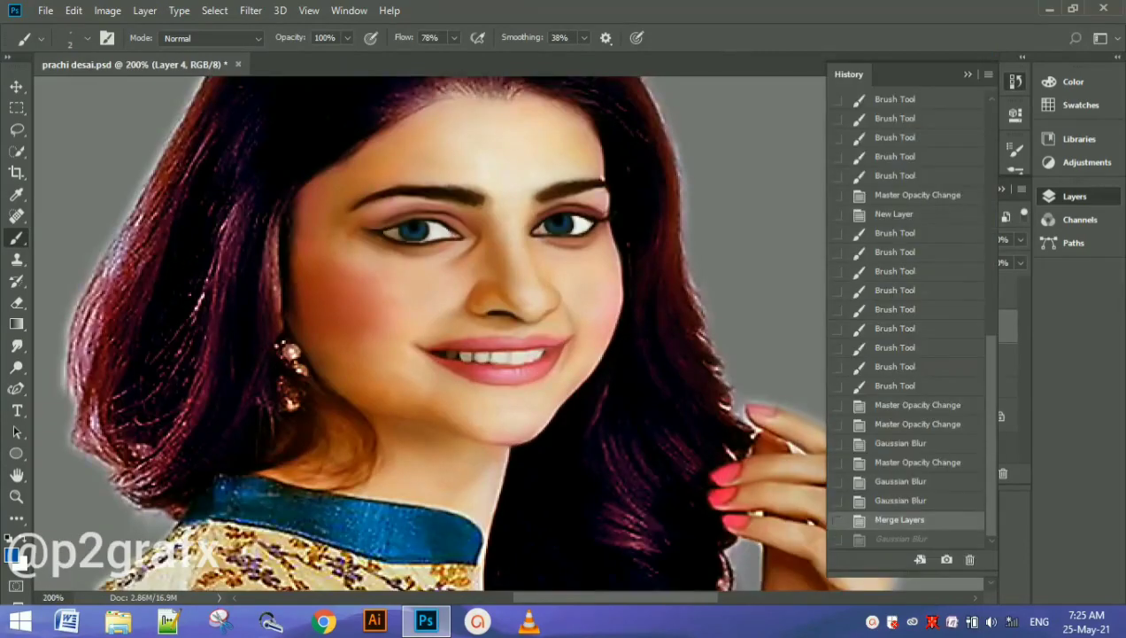